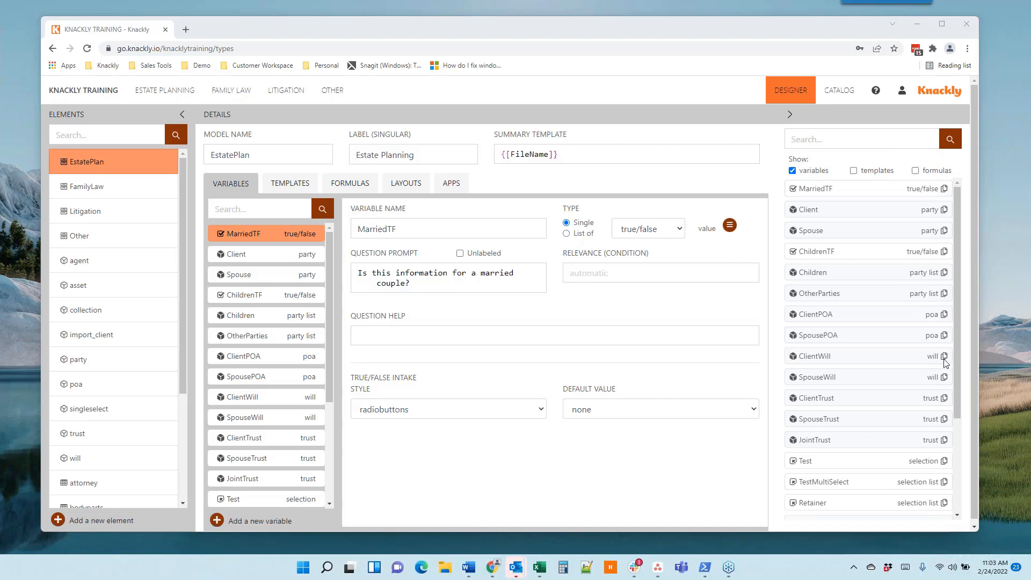
# Step: Switch to Word and create a new Knackly template named ListFilters based on the EstatePlan model
pyautogui.click(886, 468)
pyautogui.click(469, 568)
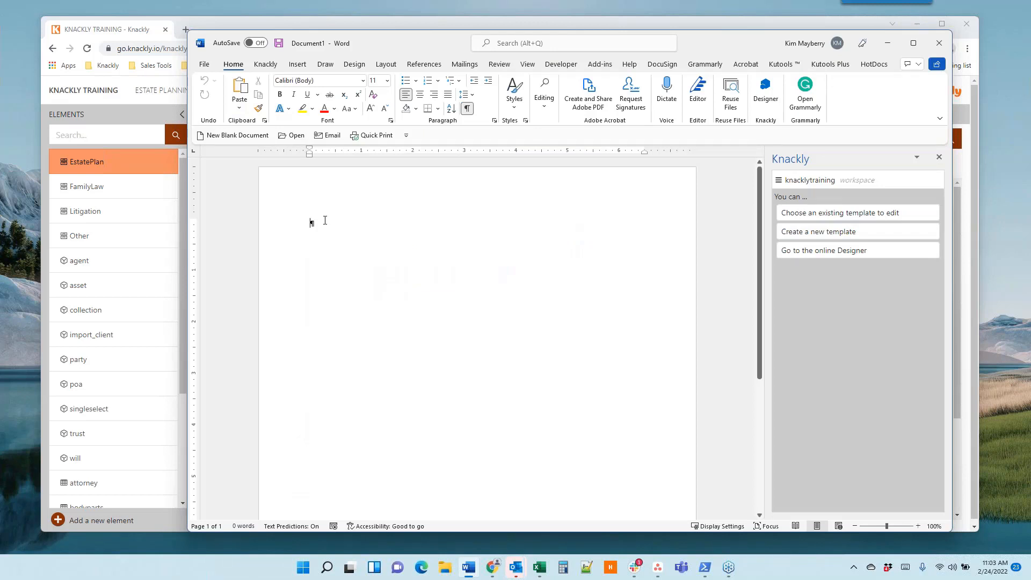
pyautogui.click(828, 232)
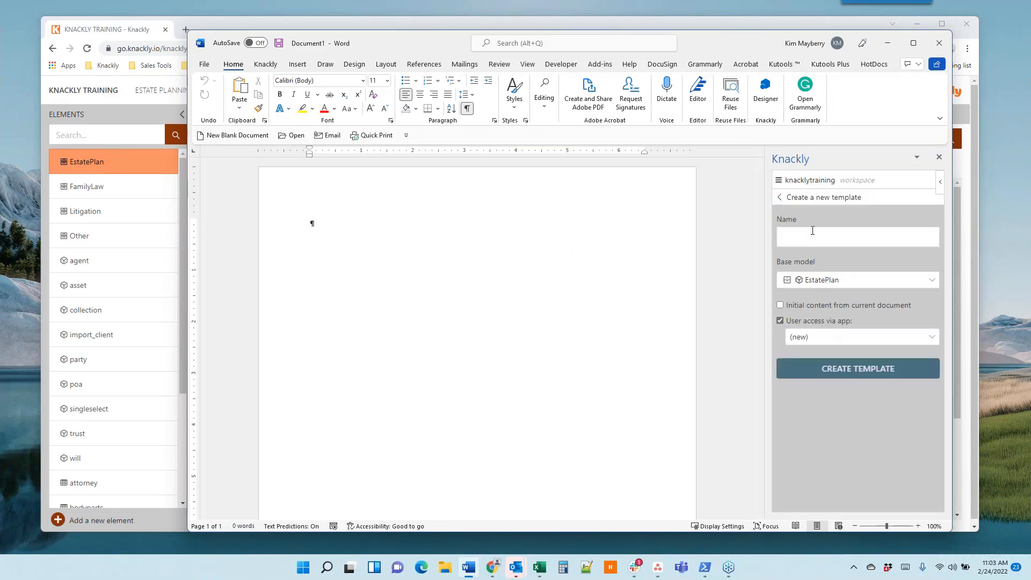
pyautogui.click(809, 237)
pyautogui.write('Lis')
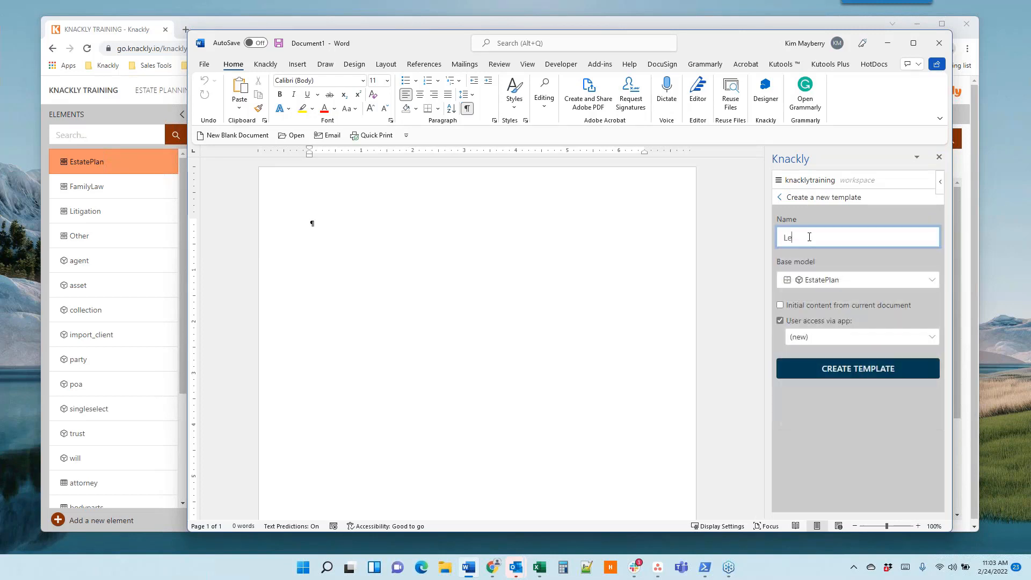
pyautogui.write('tV')
pyautogui.press('BackSpace')
pyautogui.write('Filters')
pyautogui.click(855, 373)
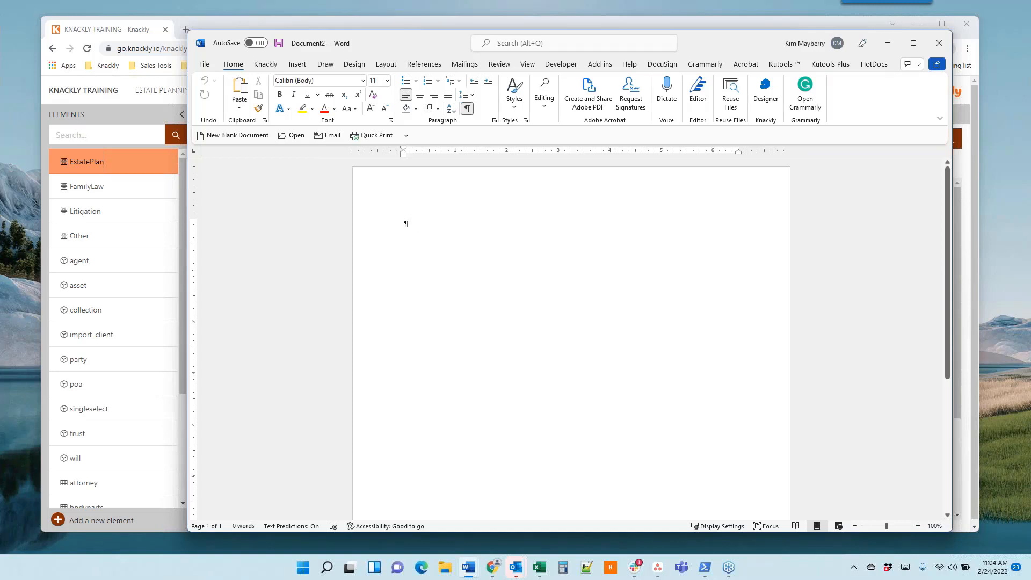
# Step: Enter the headings "Length" and "Punctuation" in the new template, separated by one blank line
pyautogui.write('Length')
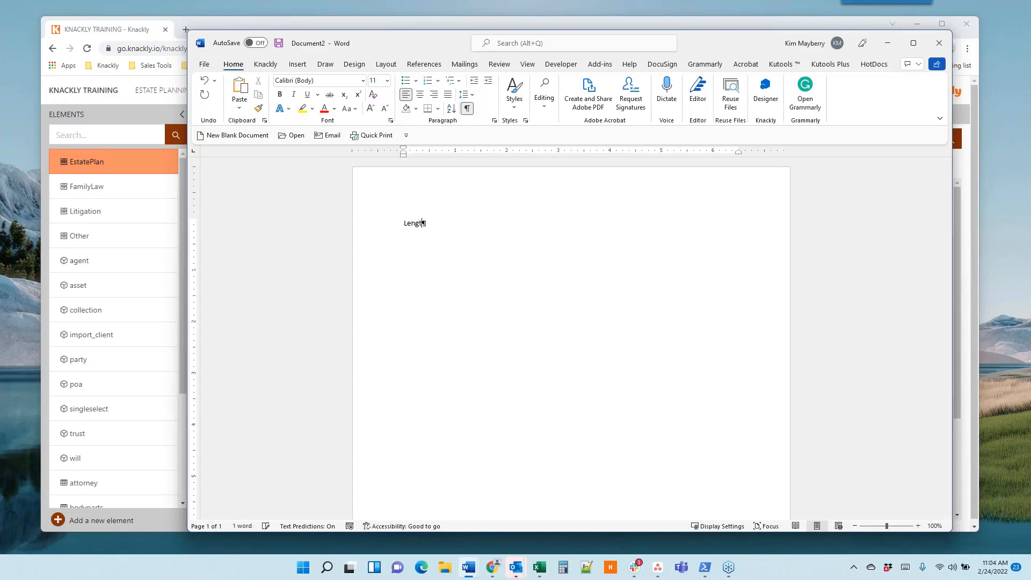
pyautogui.press('Return')
pyautogui.press('Return')
pyautogui.write('Punc')
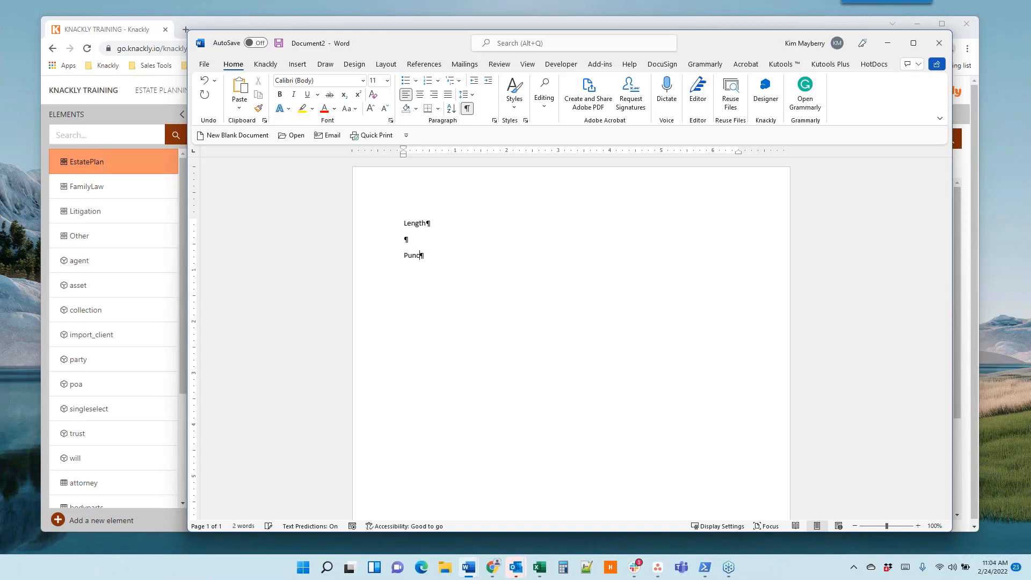
pyautogui.write('tu')
pyautogui.press('BackSpace')
pyautogui.press('BackSpace')
pyautogui.press('BackSpace')
pyautogui.write('ctuation')
# Step: Add the headings "Index", "Filter", "Find" and "Any" on separate lines below Punctuation
pyautogui.press('Return')
pyautogui.write('!')
pyautogui.write('ndex')
pyautogui.press('Return')
pyautogui.write('Filter')
pyautogui.press('Return')
pyautogui.write('An')
pyautogui.press('BackSpace')
pyautogui.press('BackSpace')
pyautogui.write('Find')
pyautogui.press('Return')
pyautogui.write('Any')
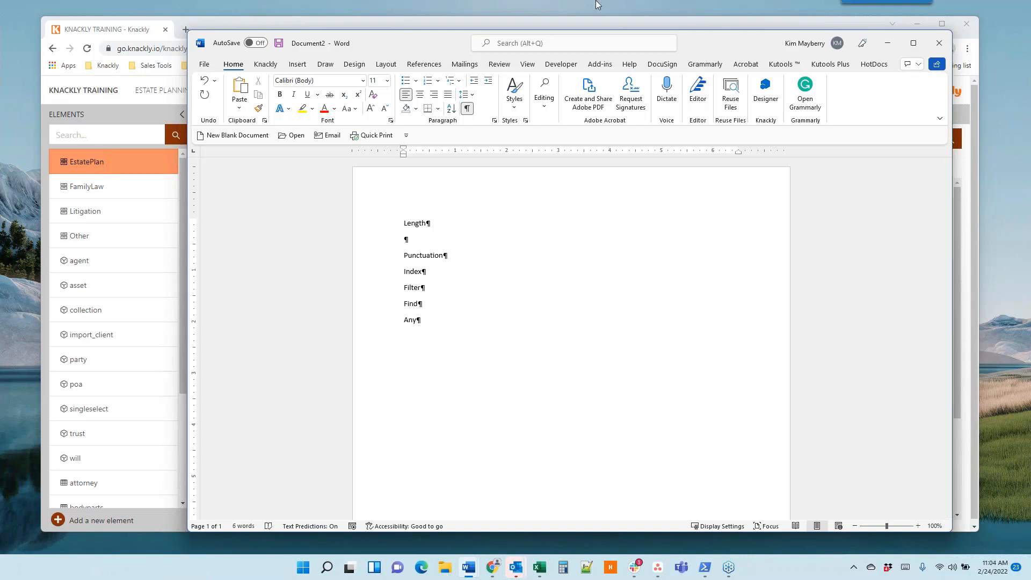
# Step: Show the Knackly Designer pane and add two more blank lines under the Length heading
pyautogui.click(766, 91)
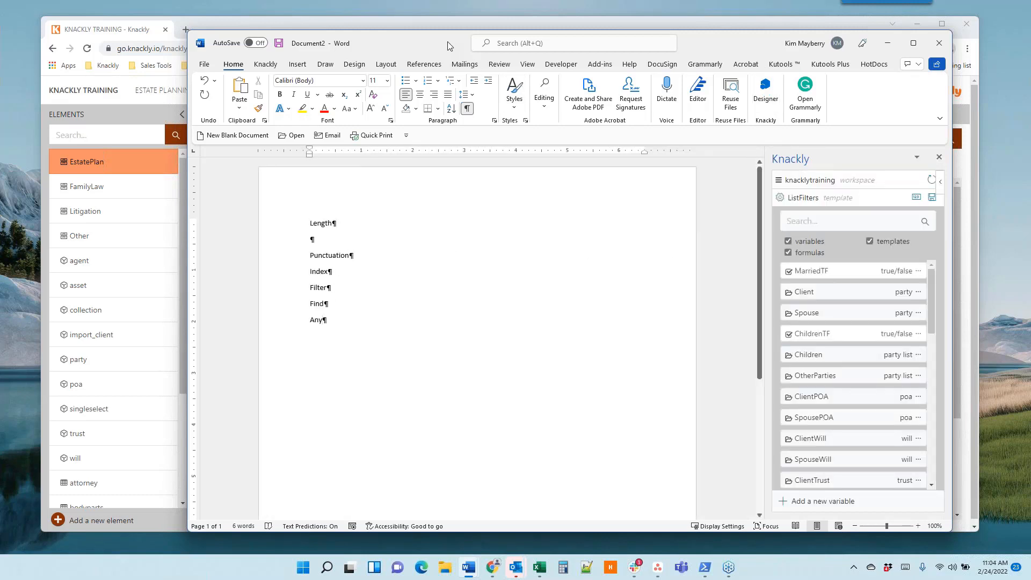
pyautogui.moveTo(447, 41); pyautogui.dragTo(386, 39)
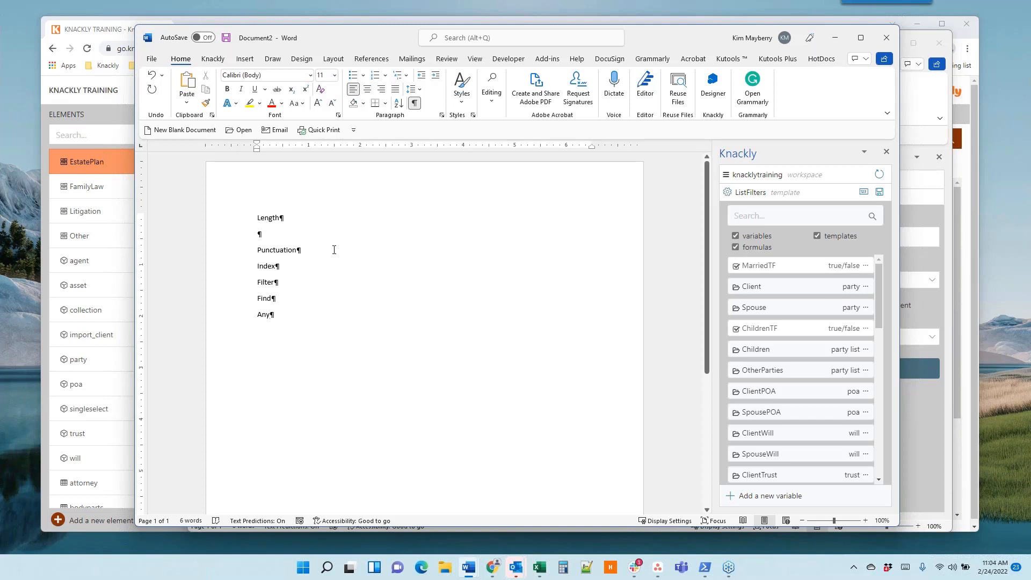
pyautogui.click(259, 236)
pyautogui.press('Return')
pyautogui.press('Return')
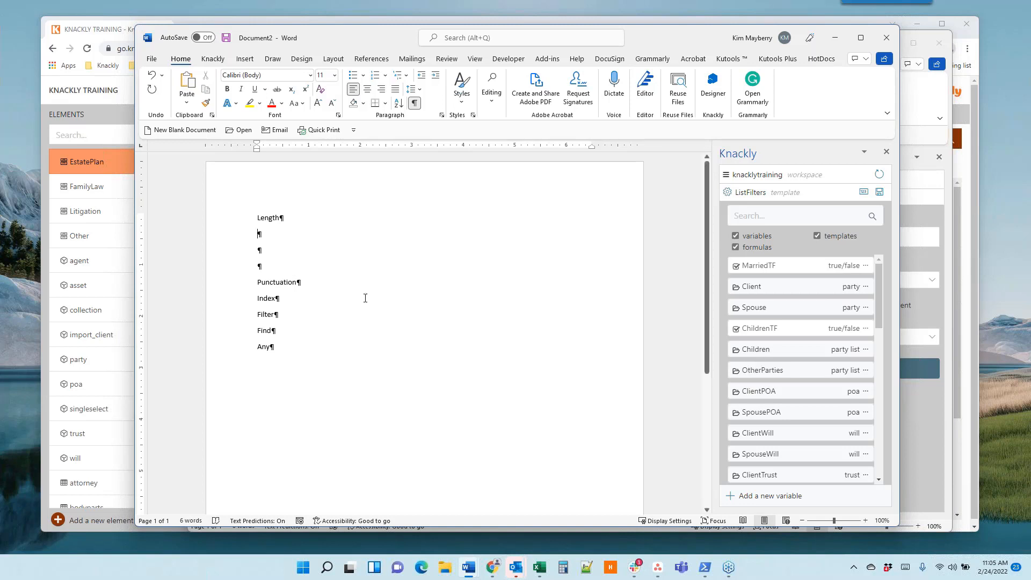
# Step: Under Length, write the sample sentence "I have 4 children," followed by three children's first names with "and" before the last
pyautogui.write('I have')
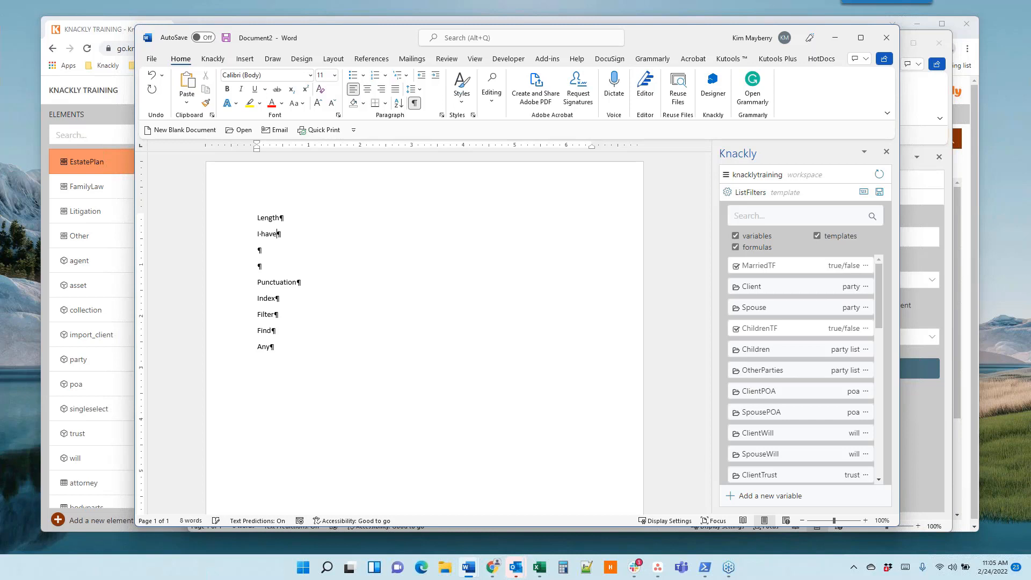
pyautogui.write(' 4 children')
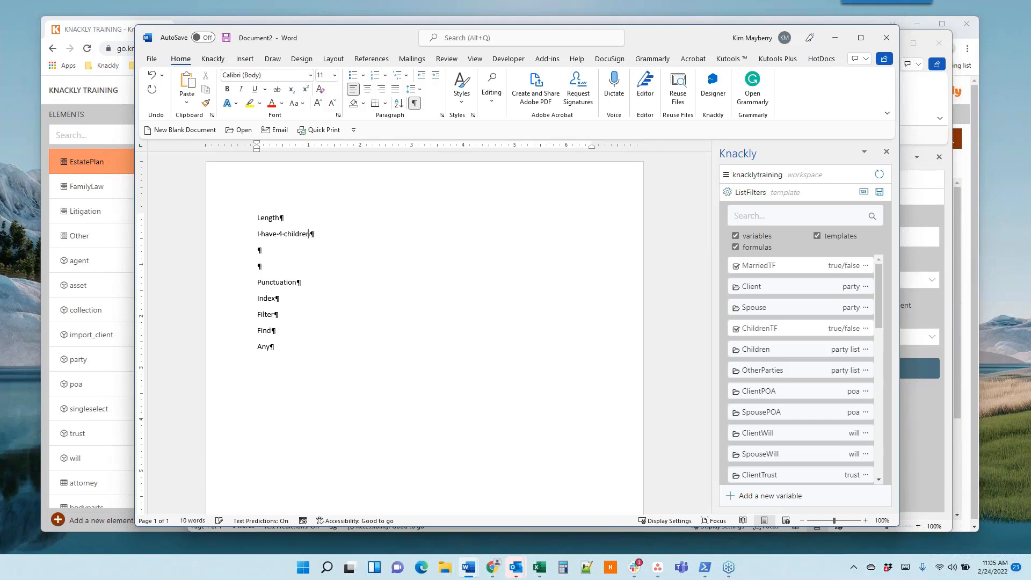
pyautogui.write(', Johnny, Mary, and Harry')
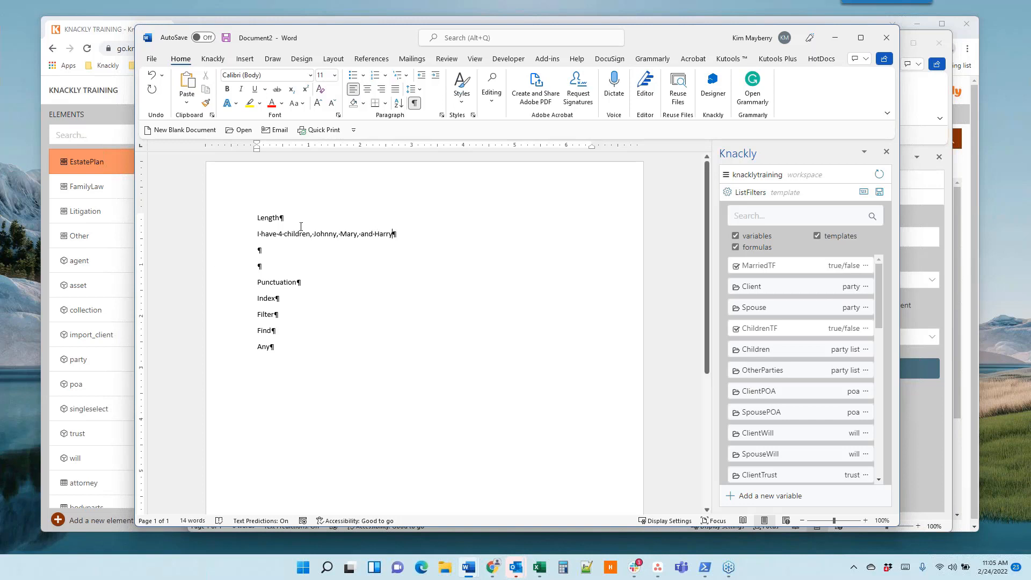
# Step: Add a second sample sentence, "I have 1 child," followed by one child's first name, and start a new line
pyautogui.click(260, 253)
pyautogui.write('I hae')
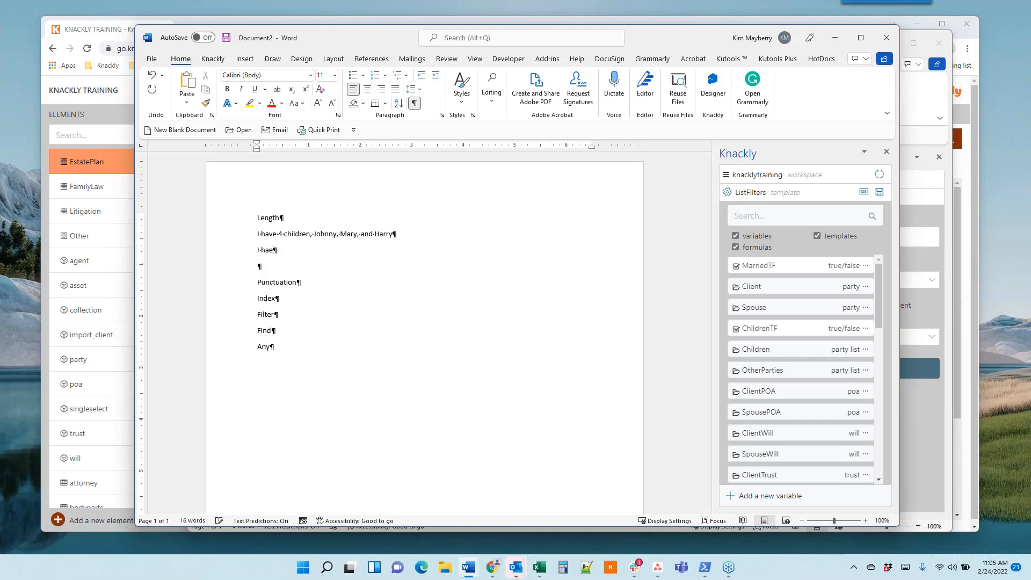
pyautogui.press('BackSpace')
pyautogui.press('BackSpace')
pyautogui.write('ave 1 child')
pyautogui.press('BackSpace')
pyautogui.write(', Johnny')
pyautogui.press('Return')
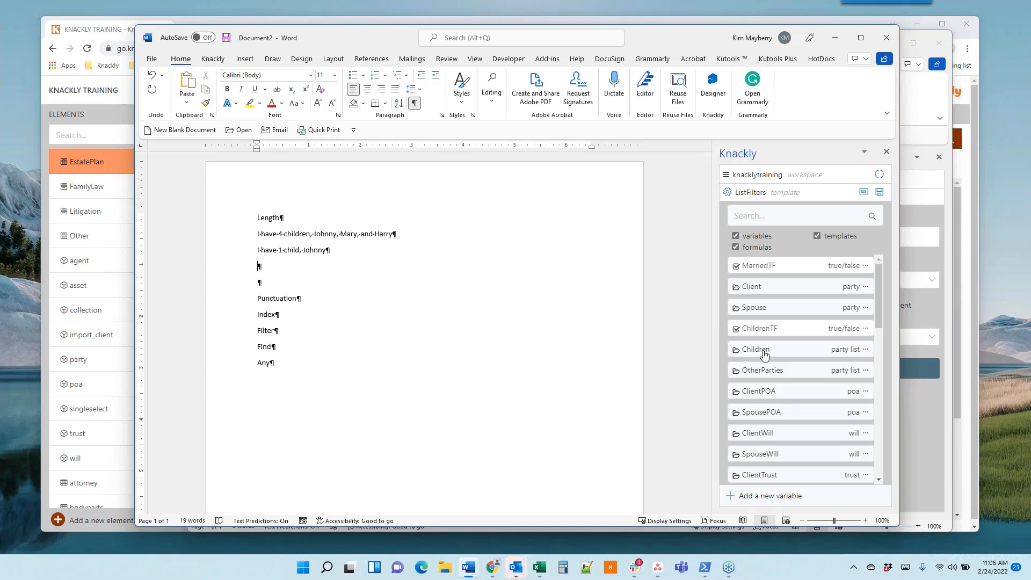
# Step: Insert the Children variable as a list with punctuation below the two sample sentences
pyautogui.click(866, 349)
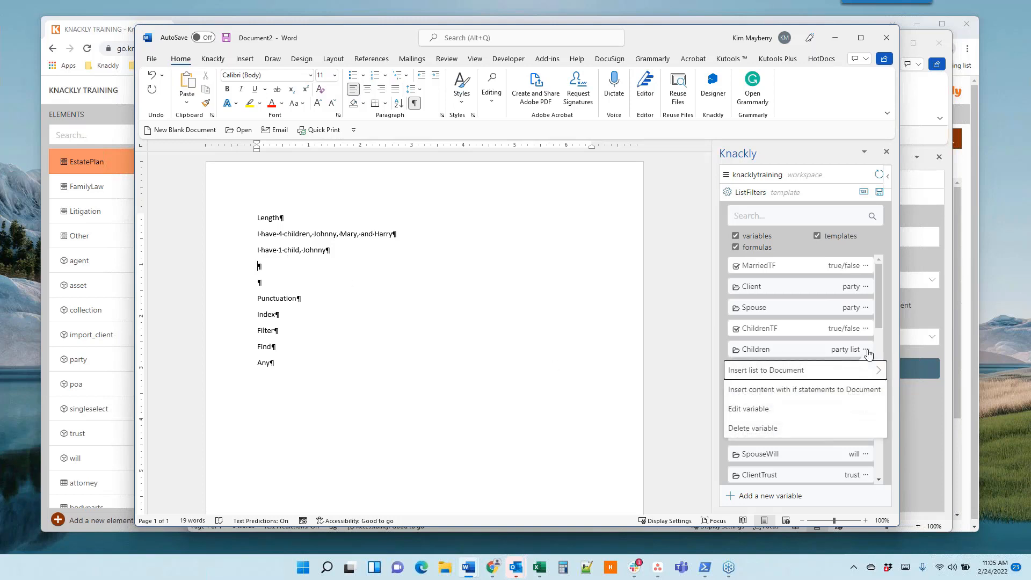
pyautogui.click(802, 371)
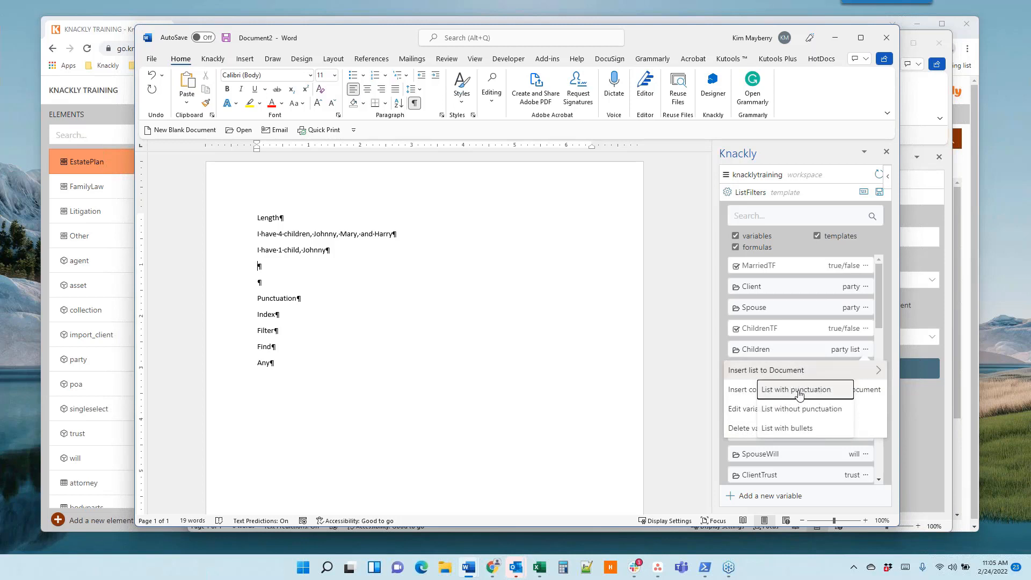
pyautogui.click(800, 391)
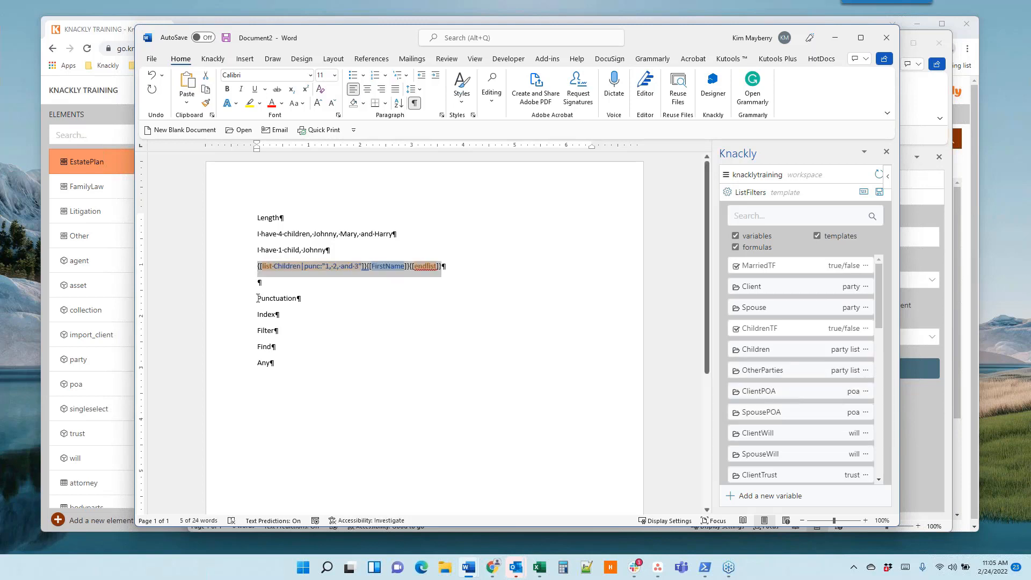
pyautogui.moveTo(258, 299); pyautogui.dragTo(303, 300)
pyautogui.click(303, 298)
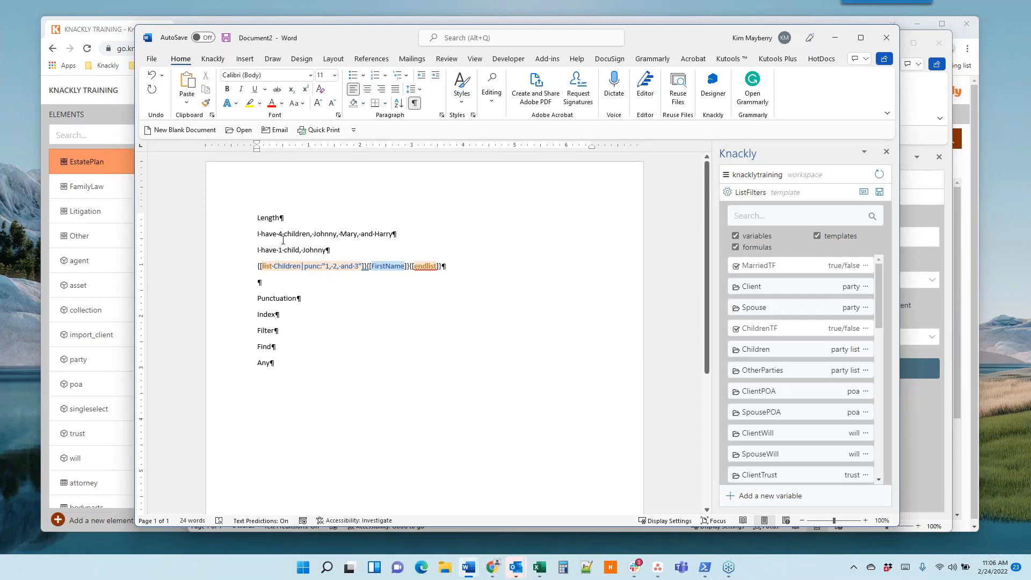
# Step: Precede the Children list code with "I have {[Children.length]} ," on the same line
pyautogui.click(259, 267)
pyautogui.moveTo(313, 235); pyautogui.dragTo(392, 235)
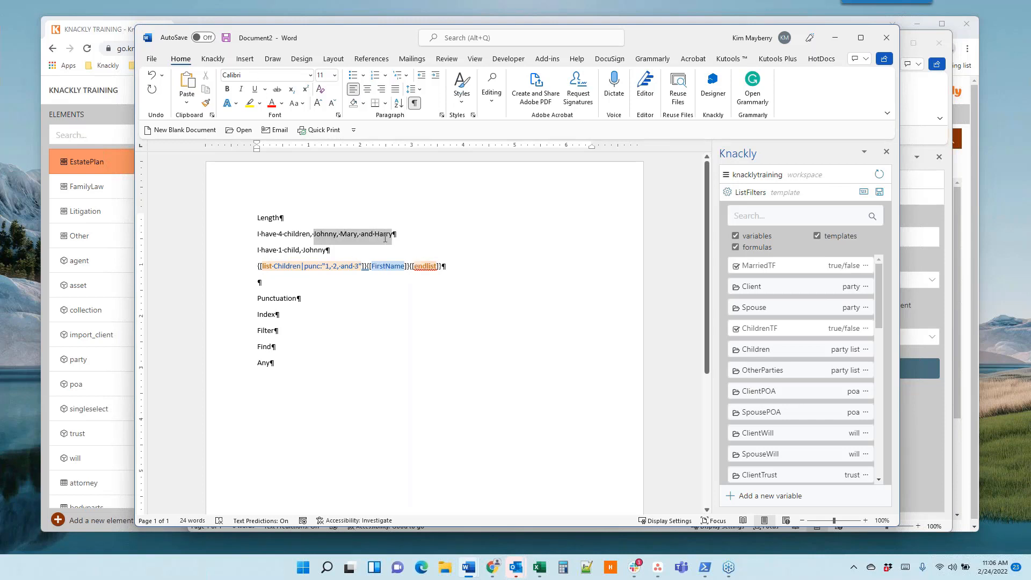
pyautogui.click(257, 270)
pyautogui.write('I have ')
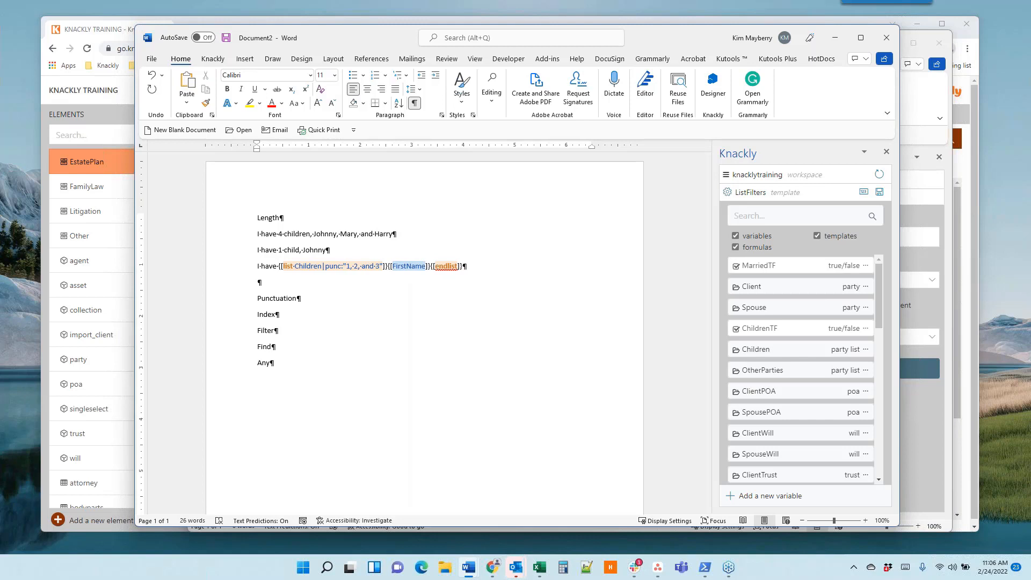
pyautogui.write('{[')
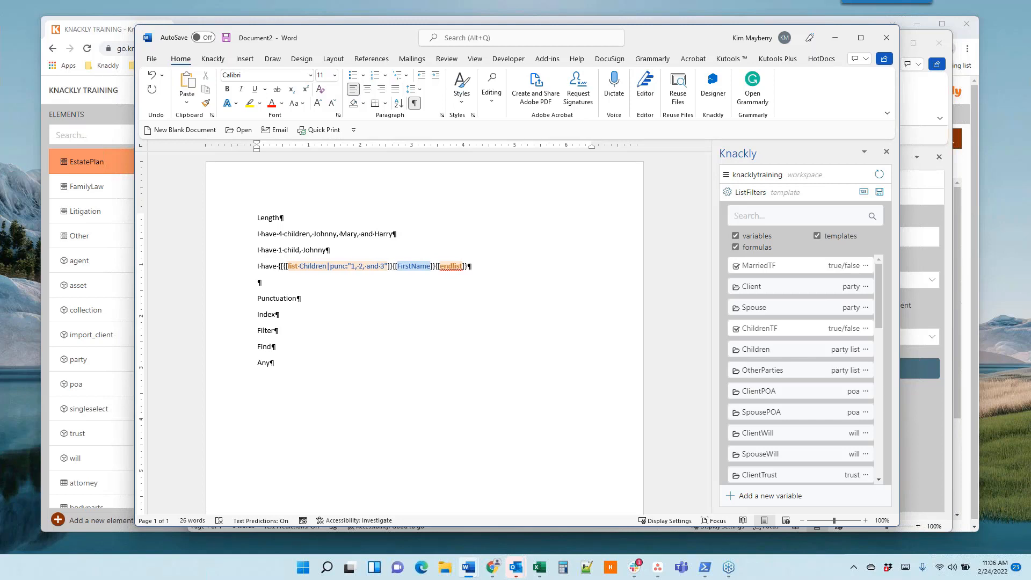
pyautogui.write('Children.')
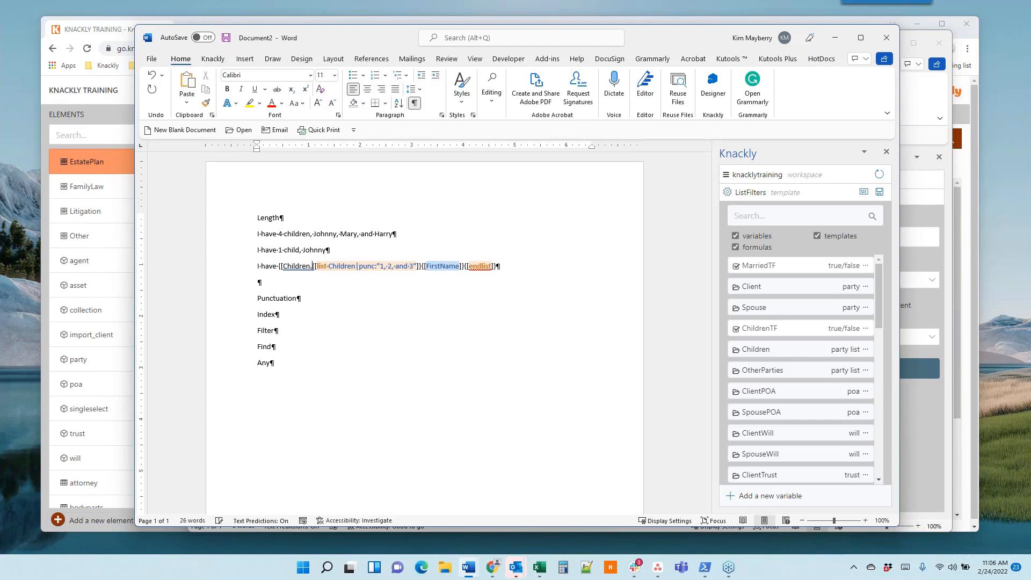
pyautogui.write('length')
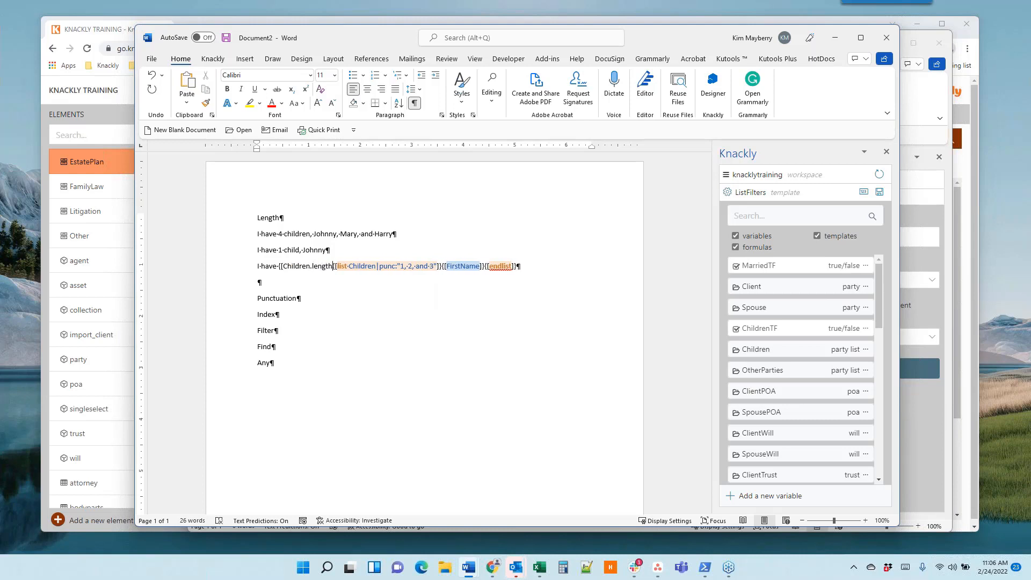
pyautogui.write(']}')
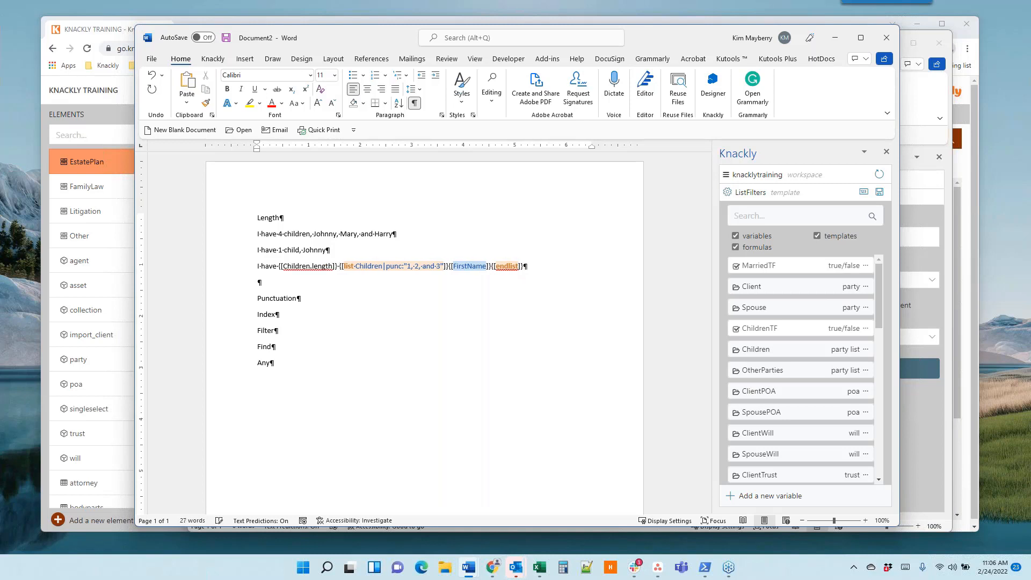
pyautogui.write(' ,')
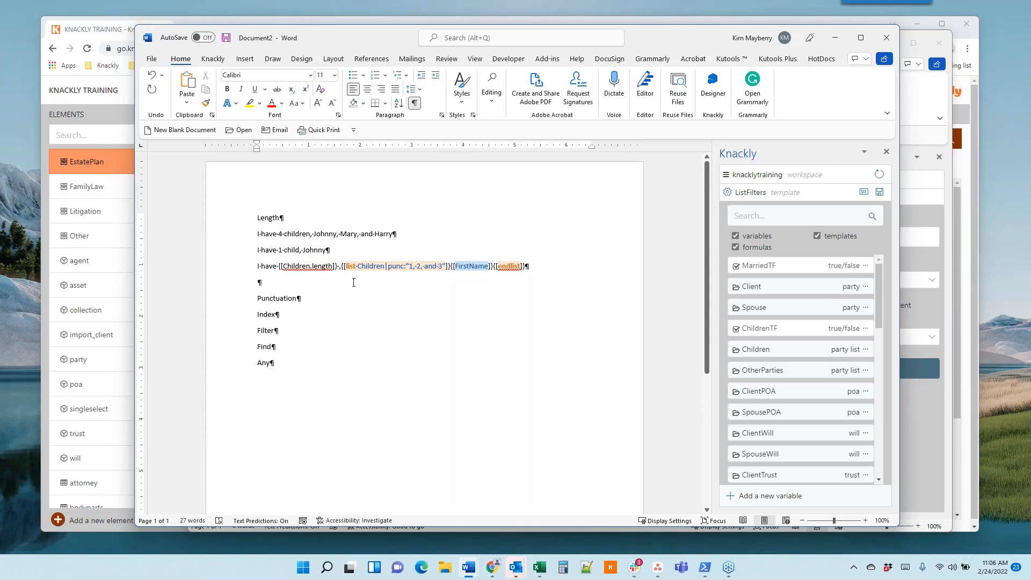
pyautogui.write('|')
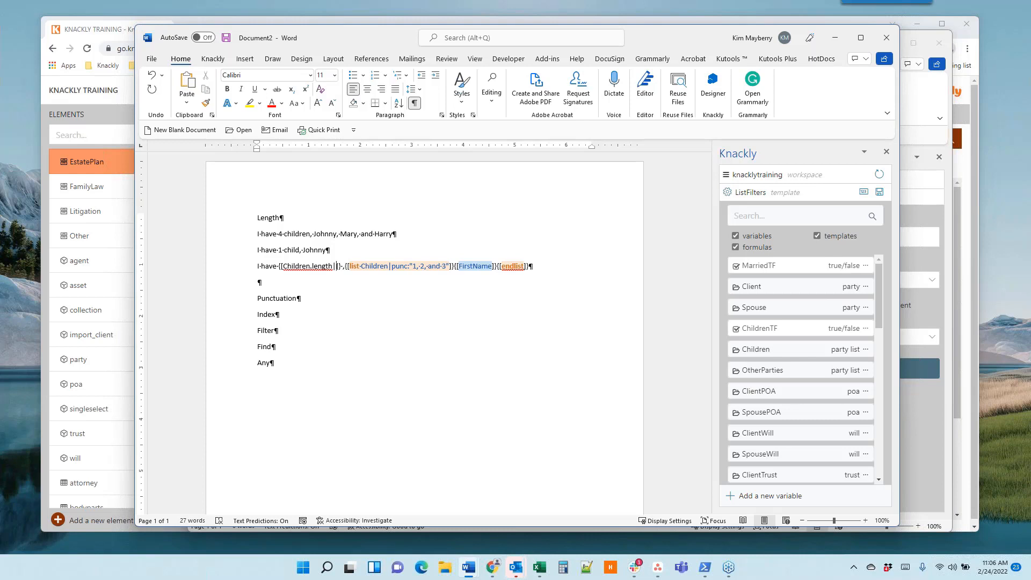
pyautogui.write('carn')
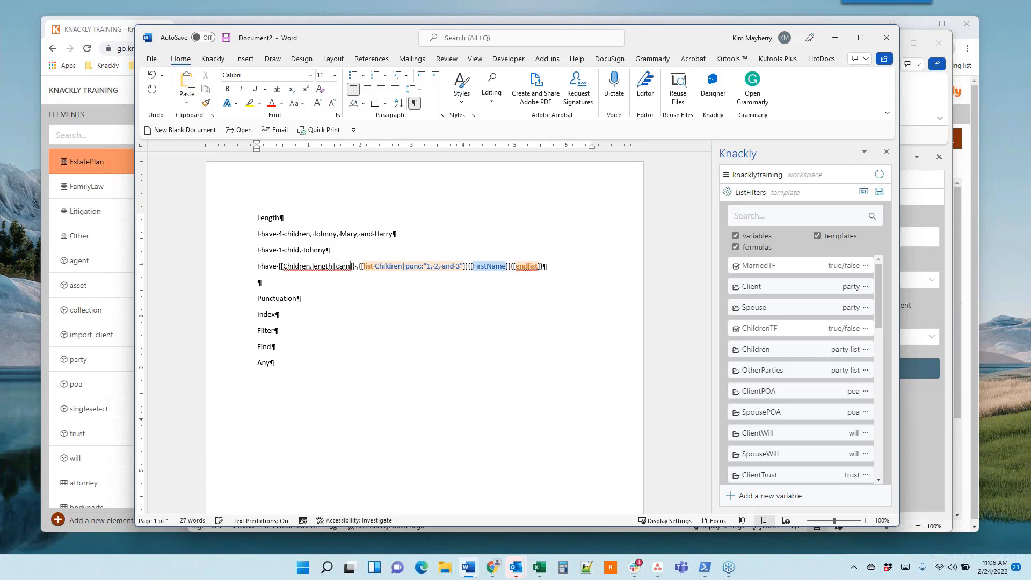
pyautogui.press('BackSpace')
pyautogui.write('dinal')
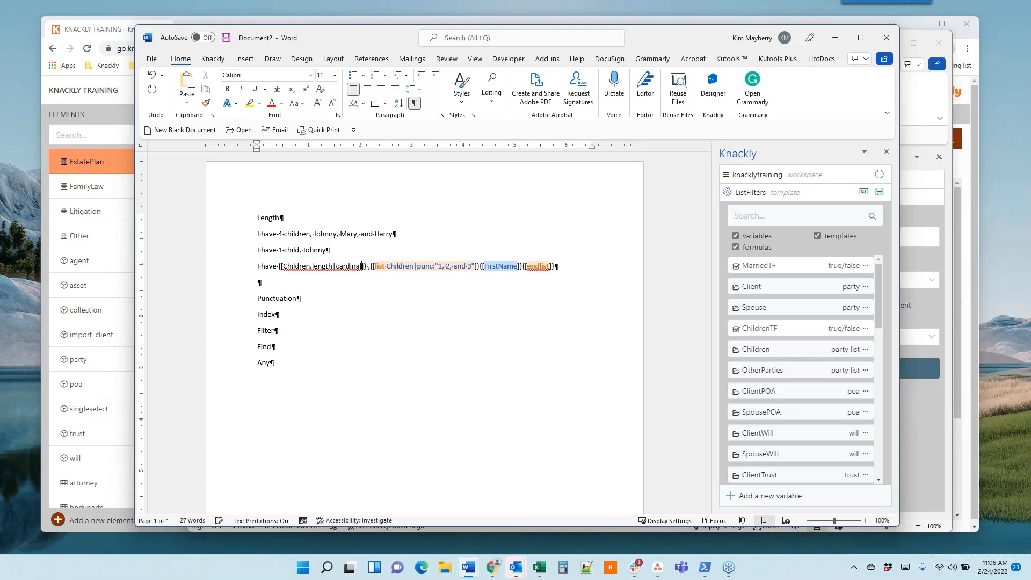
pyautogui.click(333, 268)
pyautogui.press('Delete')
pyautogui.press('Delete')
pyautogui.press('Delete')
pyautogui.press('Delete')
pyautogui.press('Delete')
pyautogui.press('Delete')
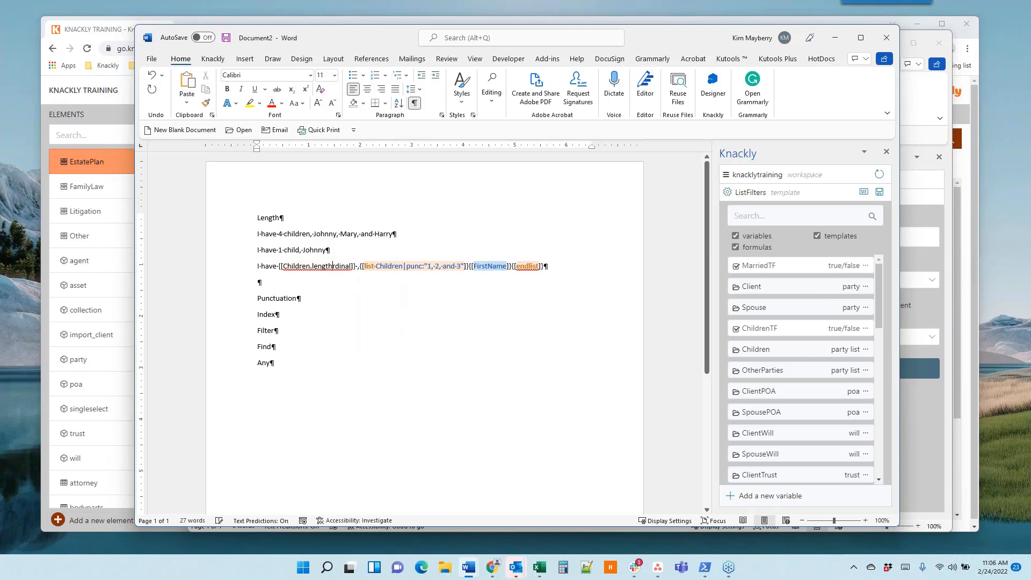
pyautogui.press('Delete')
pyautogui.press('Delete')
pyautogui.press('Delete')
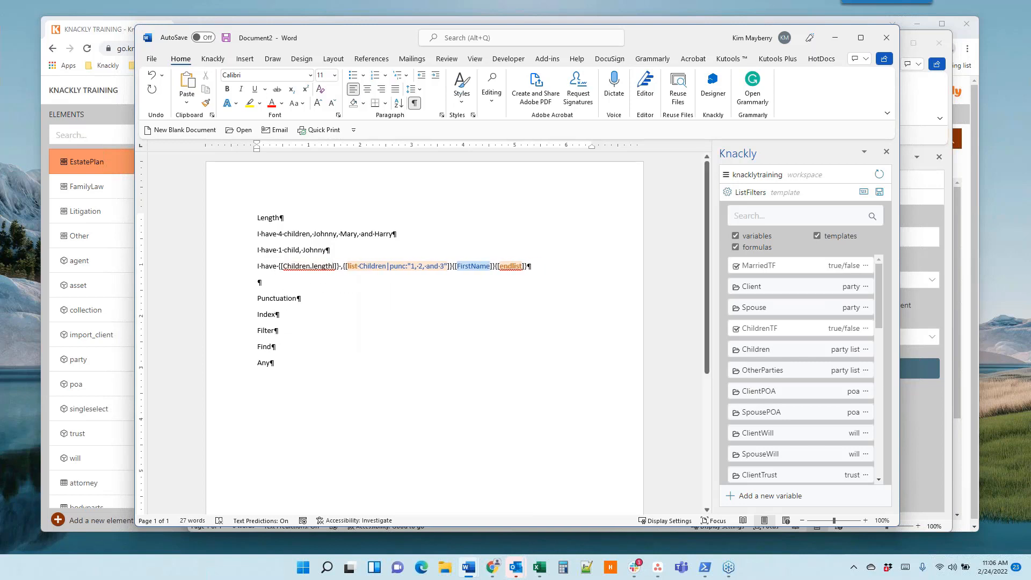
pyautogui.press('Delete')
# Step: Start another sentence with "I have" on the empty line below the Children list code
pyautogui.click(258, 282)
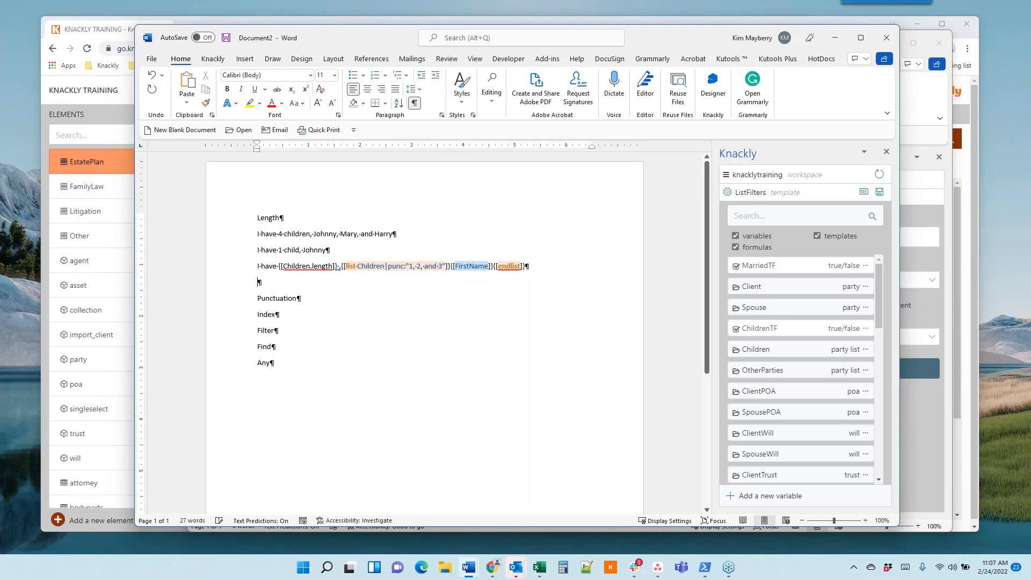
pyautogui.click(334, 265)
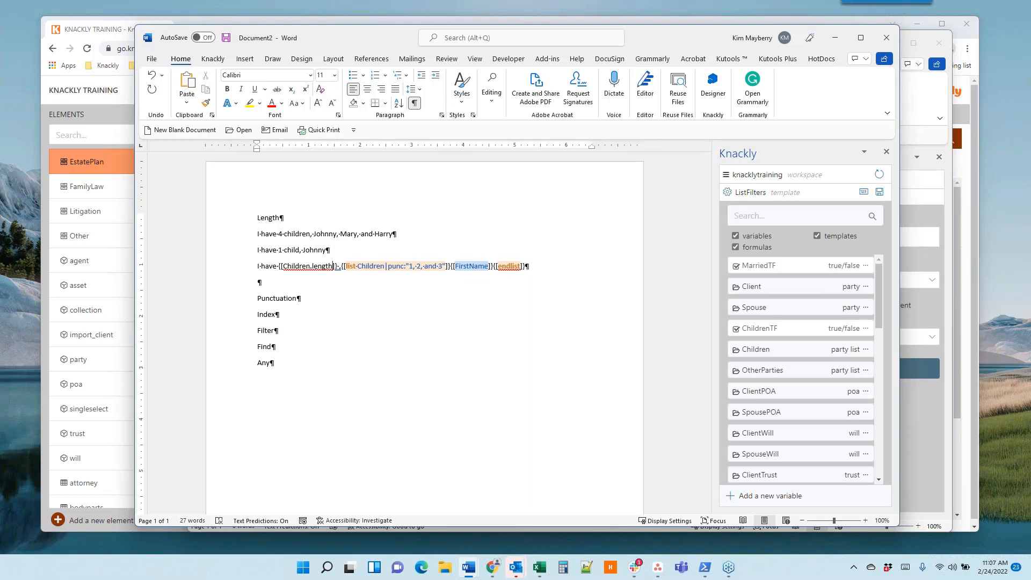
pyautogui.click(276, 284)
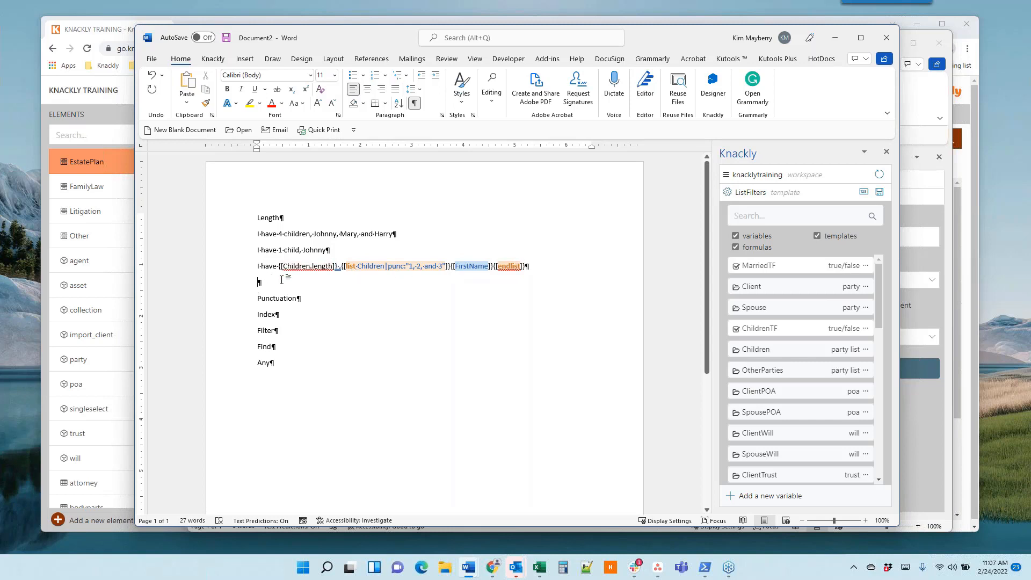
pyautogui.write('I·')
pyautogui.write(' have')
pyautogui.press('Up')
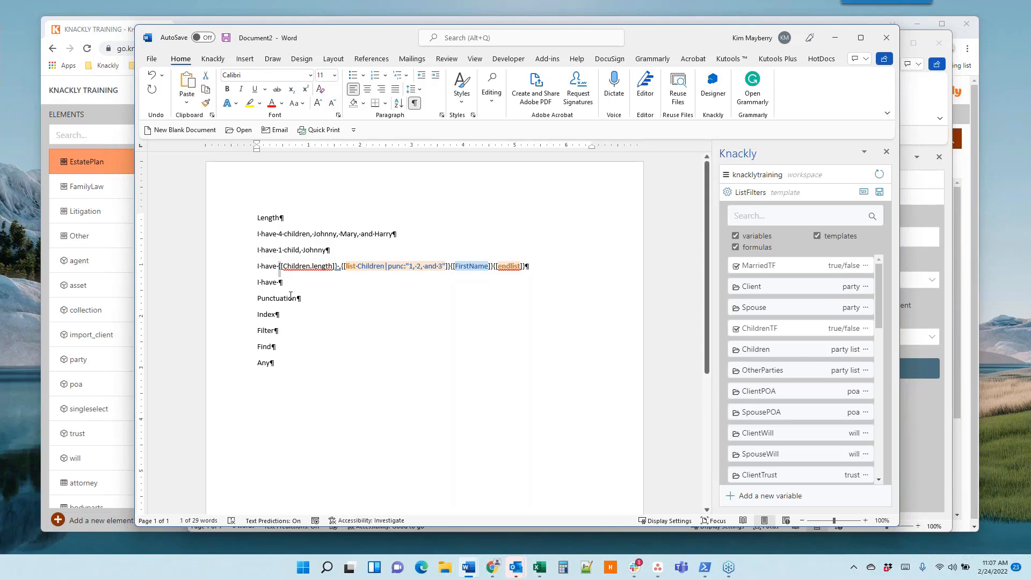
pyautogui.hotkey('shift', 'Right')
pyautogui.hotkey('shift', 'Right')
pyautogui.hotkey('shift', 'Right')
pyautogui.hotkey('shift', 'Right')
pyautogui.hotkey('shift', 'Right')
pyautogui.hotkey('shift', 'Right')
pyautogui.hotkey('shift', 'Right')
pyautogui.hotkey('shift', 'Right')
pyautogui.hotkey('shift', 'Right')
pyautogui.hotkey('shift', 'Right')
pyautogui.hotkey('shift', 'Right')
pyautogui.hotkey('shift', 'Right')
pyautogui.hotkey('shift', 'Right')
pyautogui.hotkey('shift', 'Right')
pyautogui.hotkey('shift', 'Right')
pyautogui.hotkey('shift', 'Right')
pyautogui.hotkey('shift', 'Right')
pyautogui.hotkey('shift', 'Right')
pyautogui.hotkey('shift', 'Right')
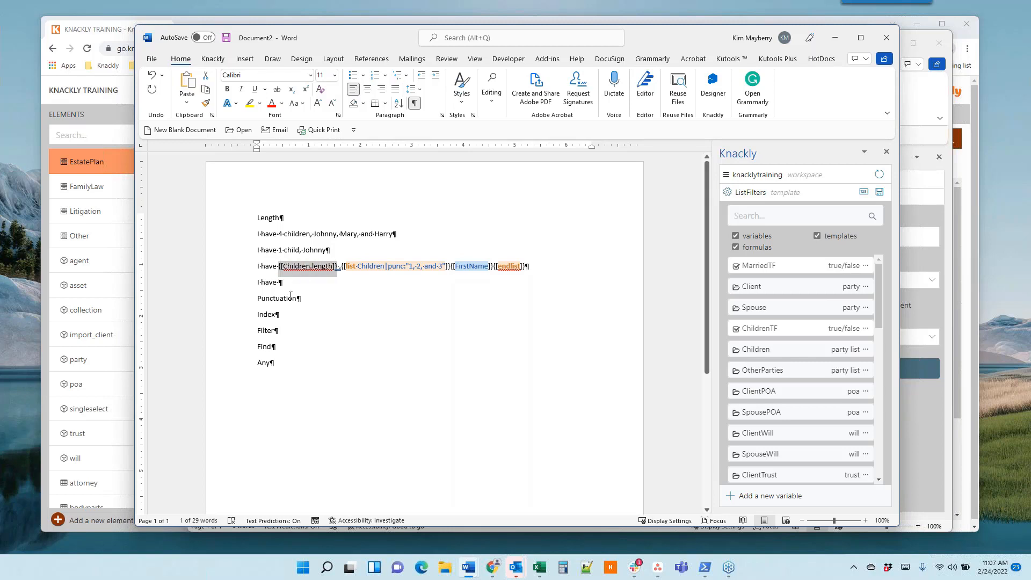
pyautogui.press('Down')
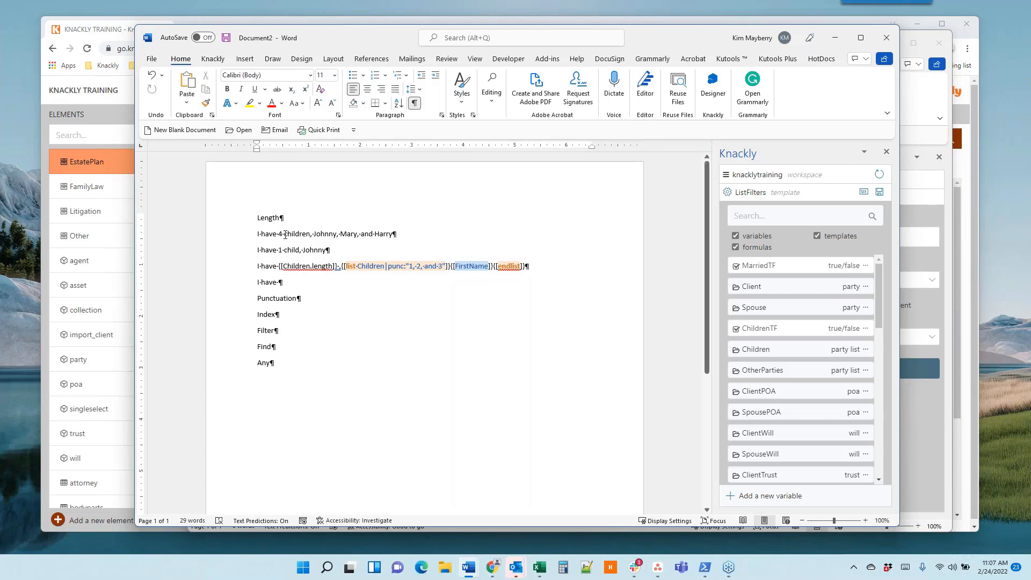
# Step: Add the words "children child" between the {[Children.length]} code and the comma before the list code
pyautogui.click(337, 265)
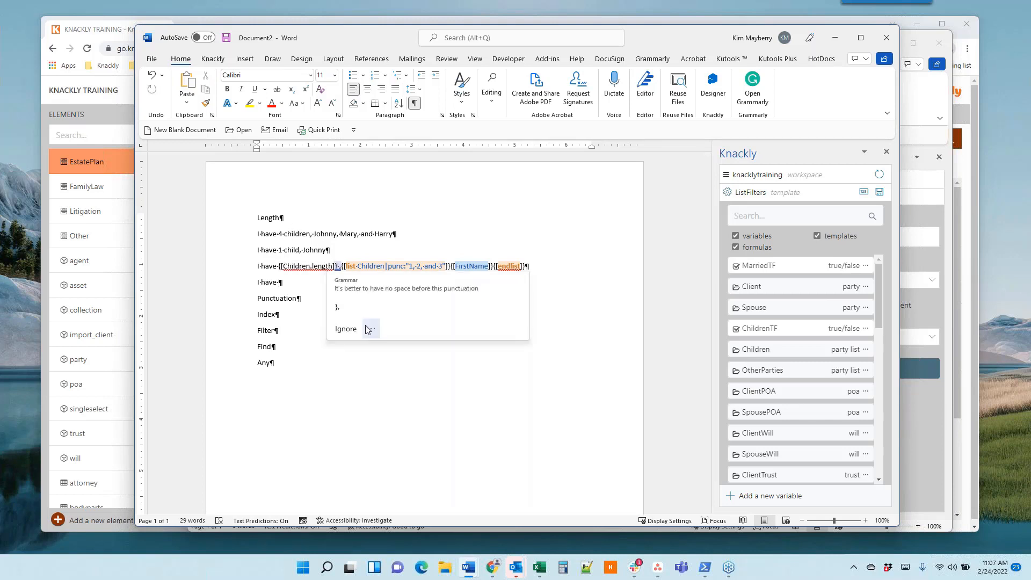
pyautogui.press('Escape')
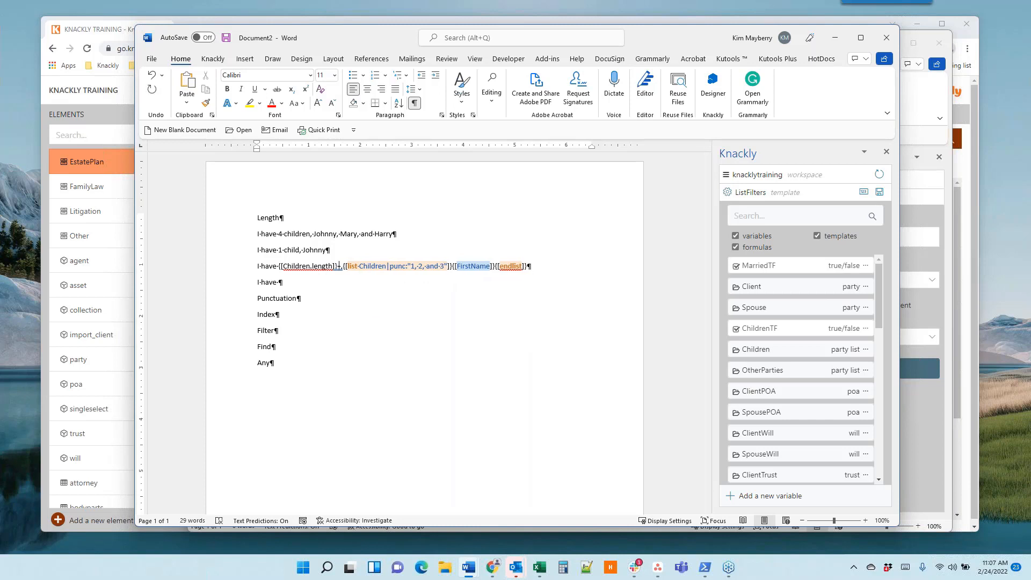
pyautogui.write('children')
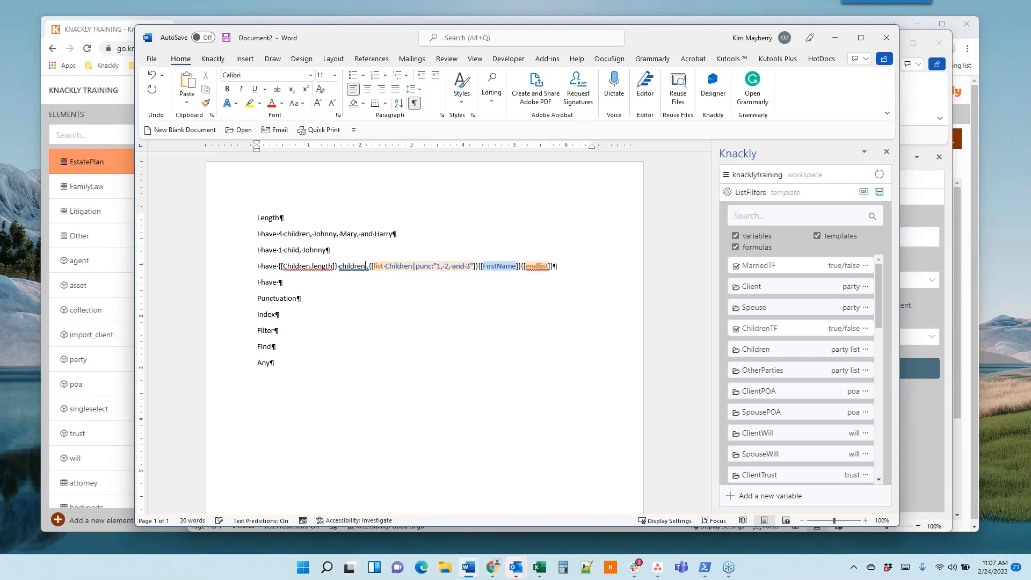
pyautogui.write(' child')
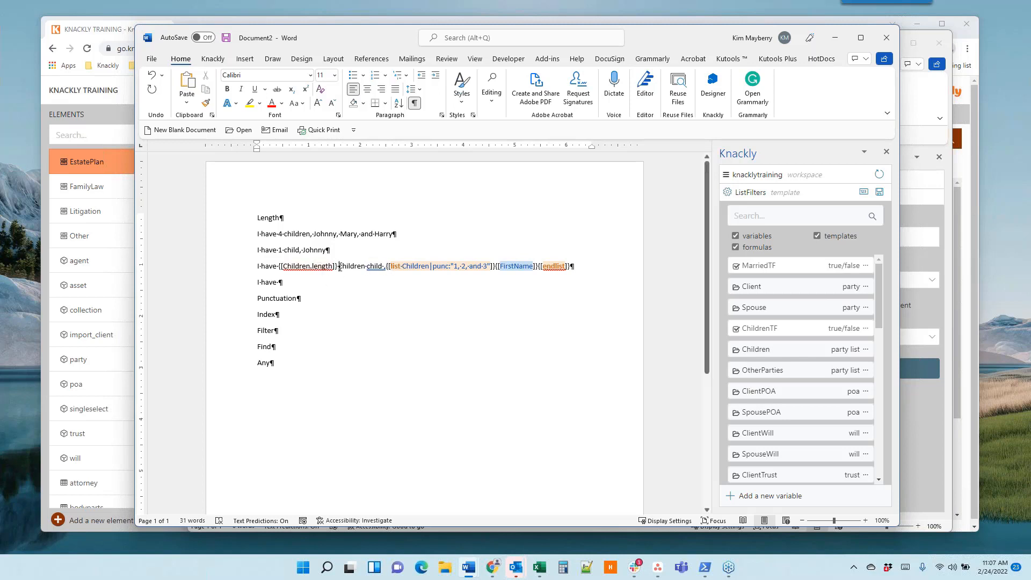
# Step: Copy the {[Children.length]} code in front of "children" and turn the copy into the condition {[if Children.length >1]}
pyautogui.hotkey('ctrl', 'shift', 'Left')
pyautogui.hotkey('ctrl', 'shift', 'Left')
pyautogui.hotkey('ctrl', 'shift', 'Left')
pyautogui.hotkey('ctrl', 'shift', 'Left')
pyautogui.hotkey('ctrl', 'shift', 'Left')
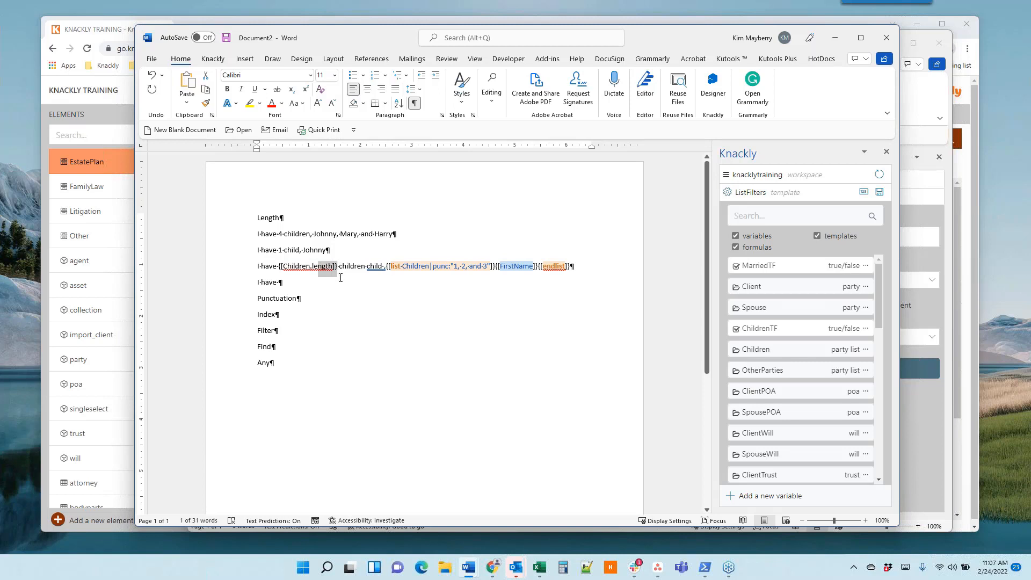
pyautogui.hotkey('ctrl', 'c')
pyautogui.press('Right')
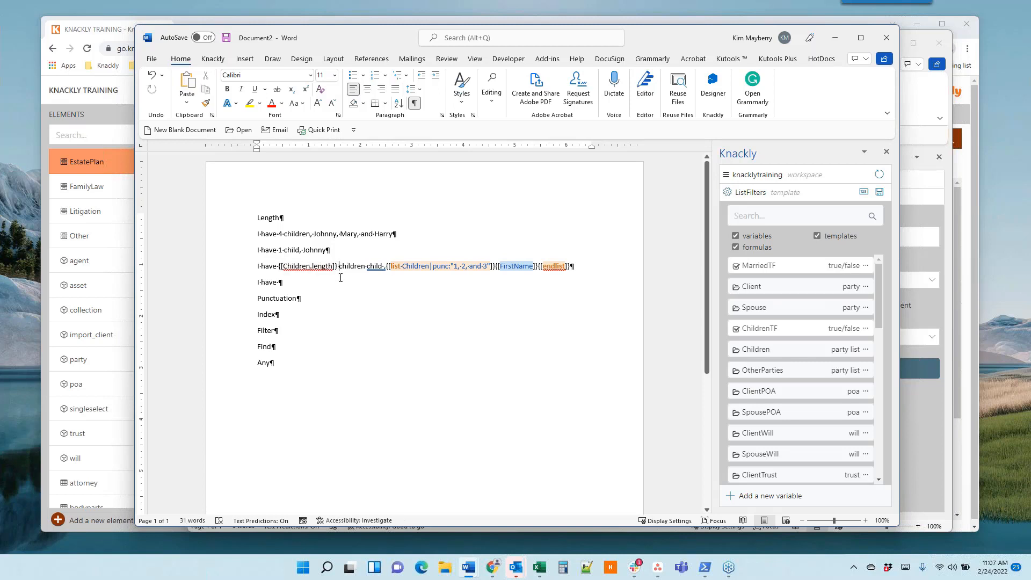
pyautogui.hotkey('ctrl', 'v')
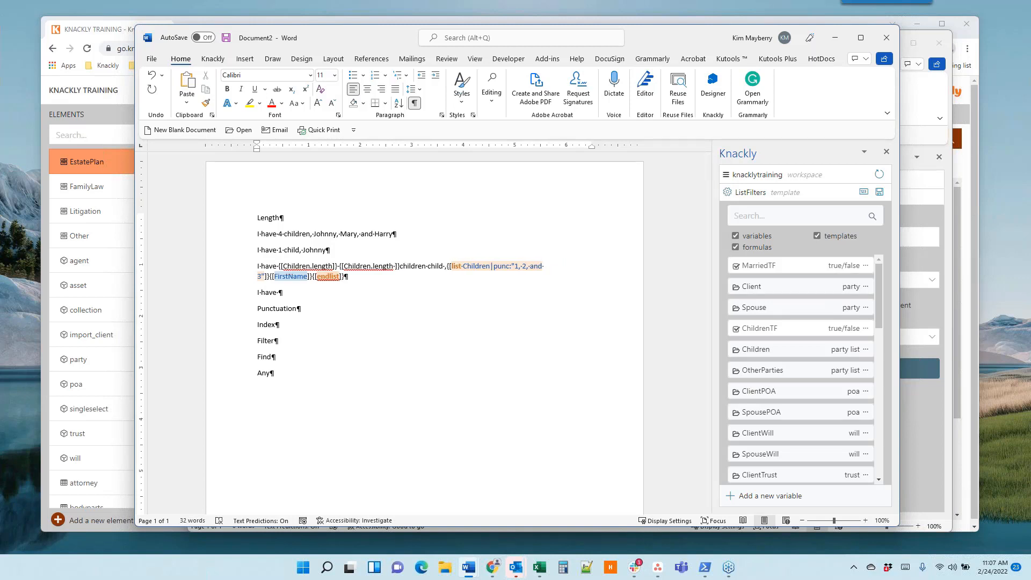
pyautogui.write('>')
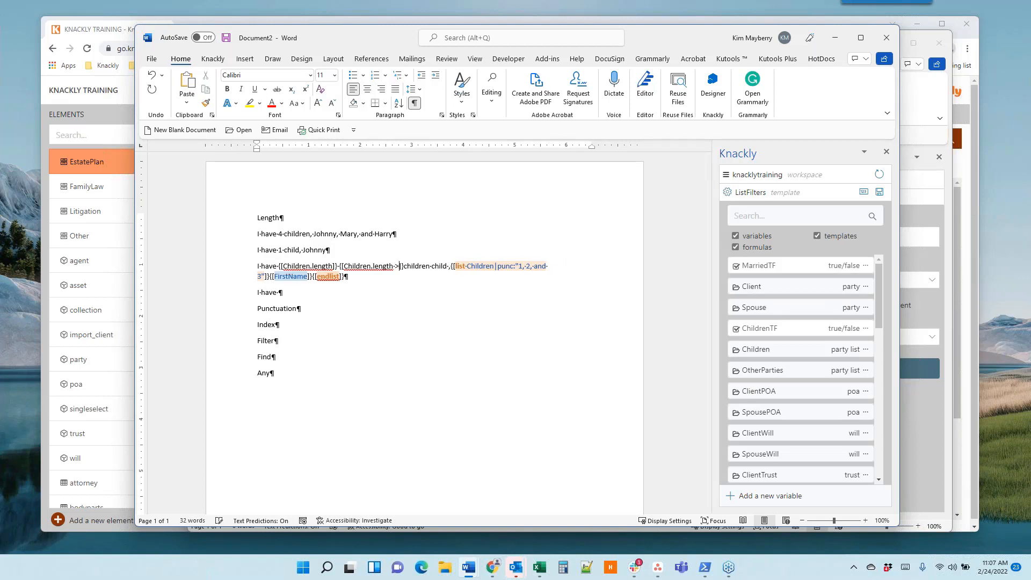
pyautogui.write('1')
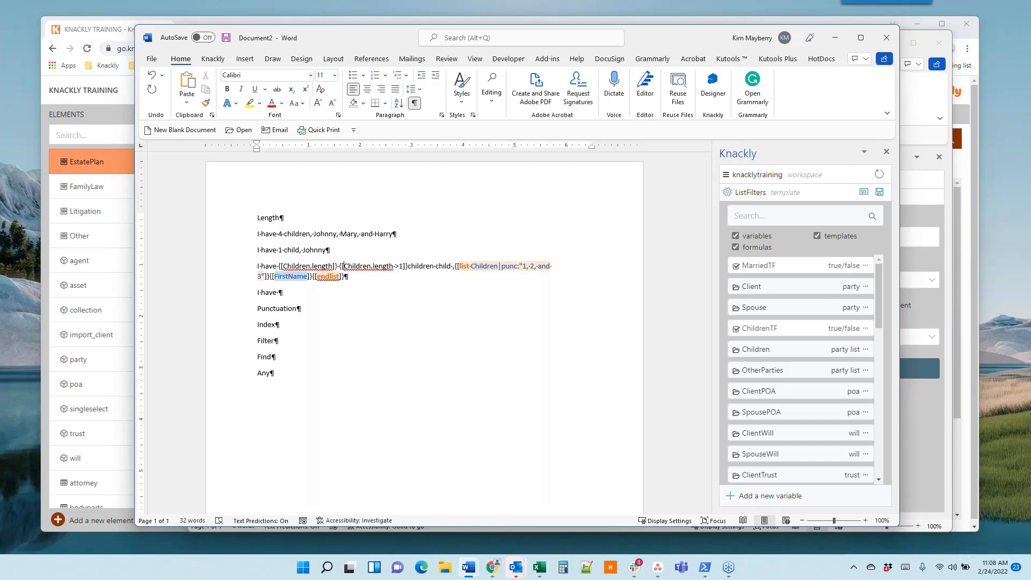
pyautogui.write('if')
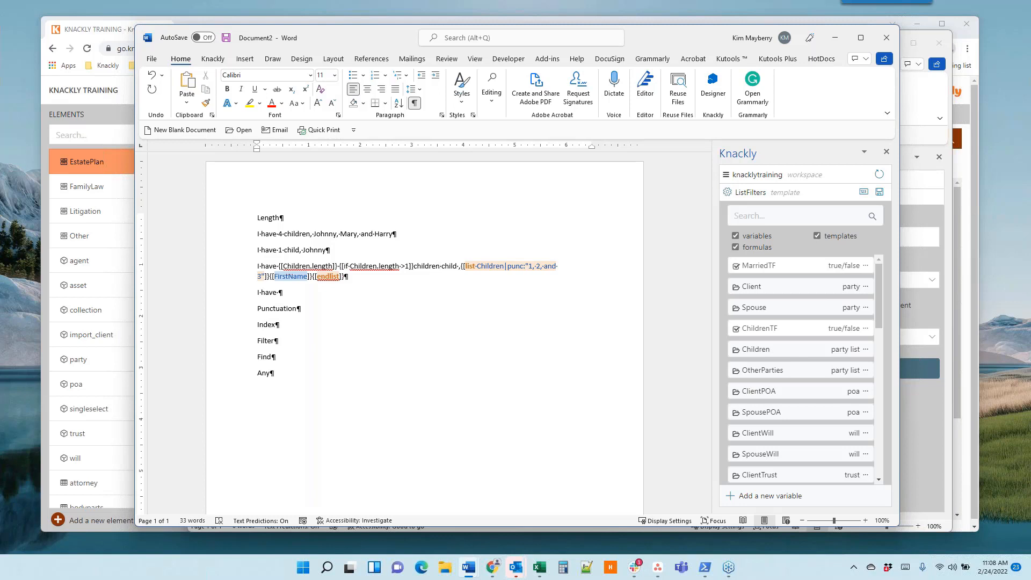
# Step: Separate "children" and "child" with {[else]} and close the condition with {[endif]} after "child"
pyautogui.write('{[else')
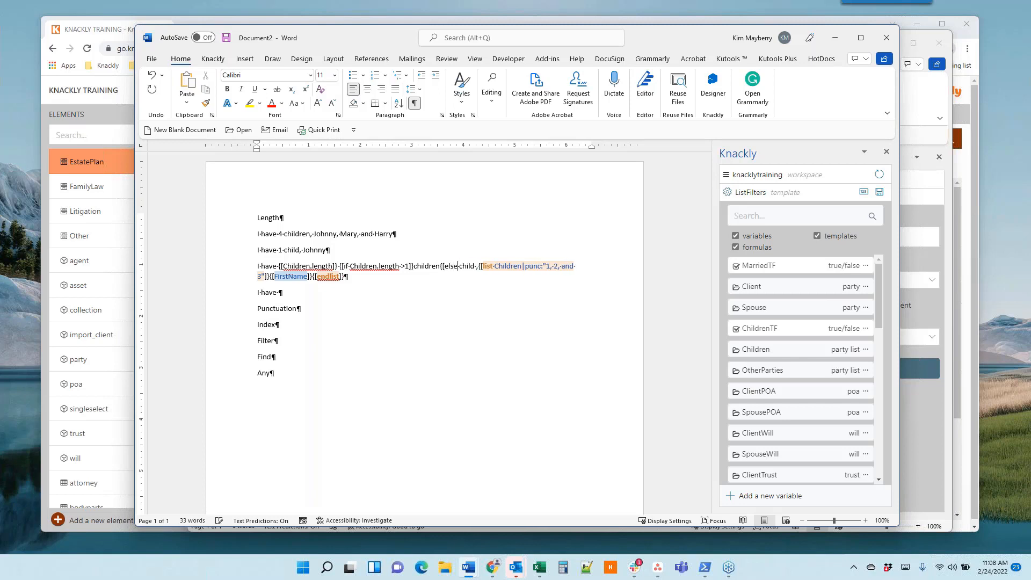
pyautogui.write(']}')
pyautogui.press('Delete')
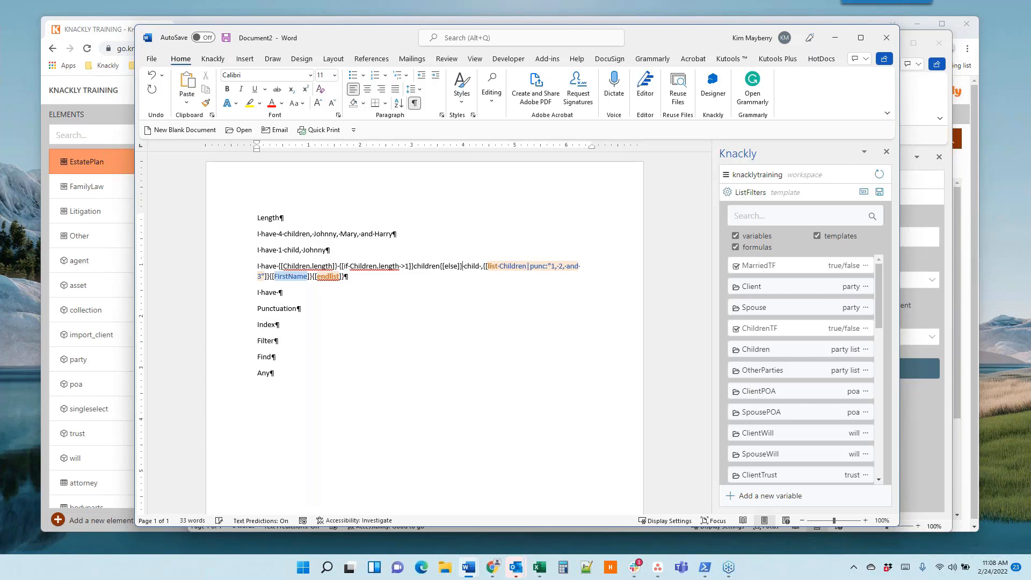
pyautogui.press('Delete')
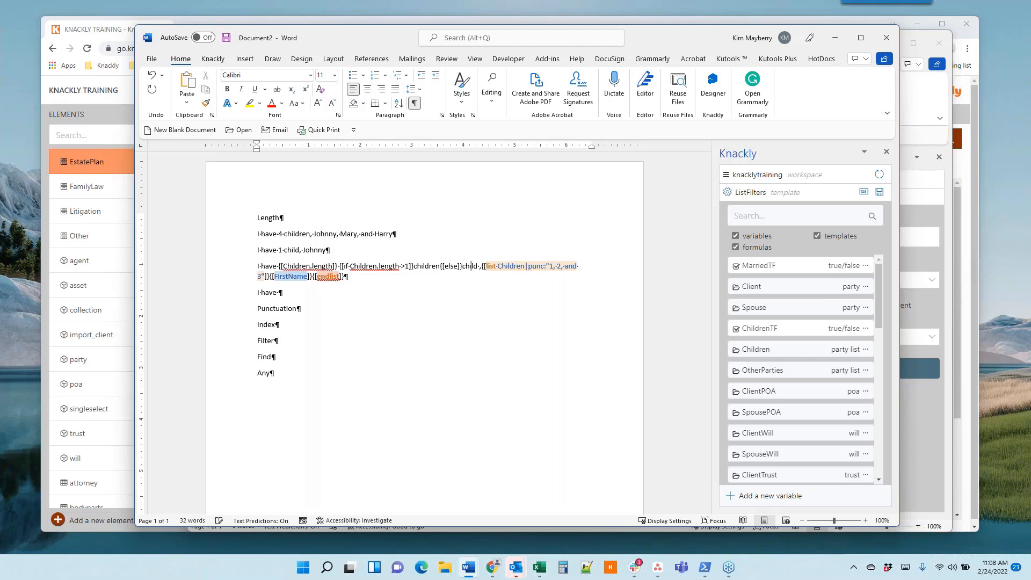
pyautogui.write('{[')
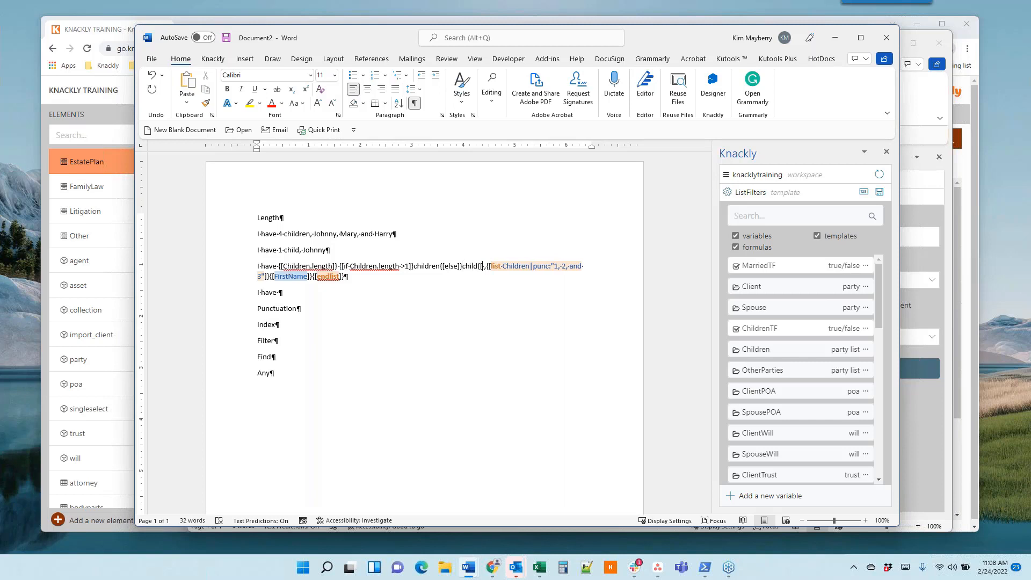
pyautogui.write('end')
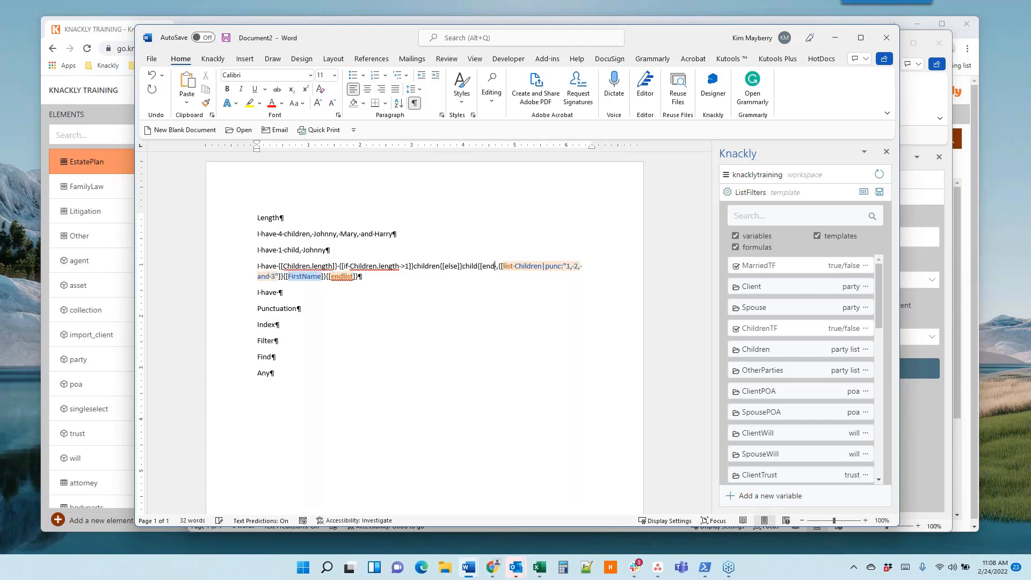
pyautogui.write('if]}')
# Step: Delete the leftover "I have" text from the line above the Punctuation heading
pyautogui.click(343, 277)
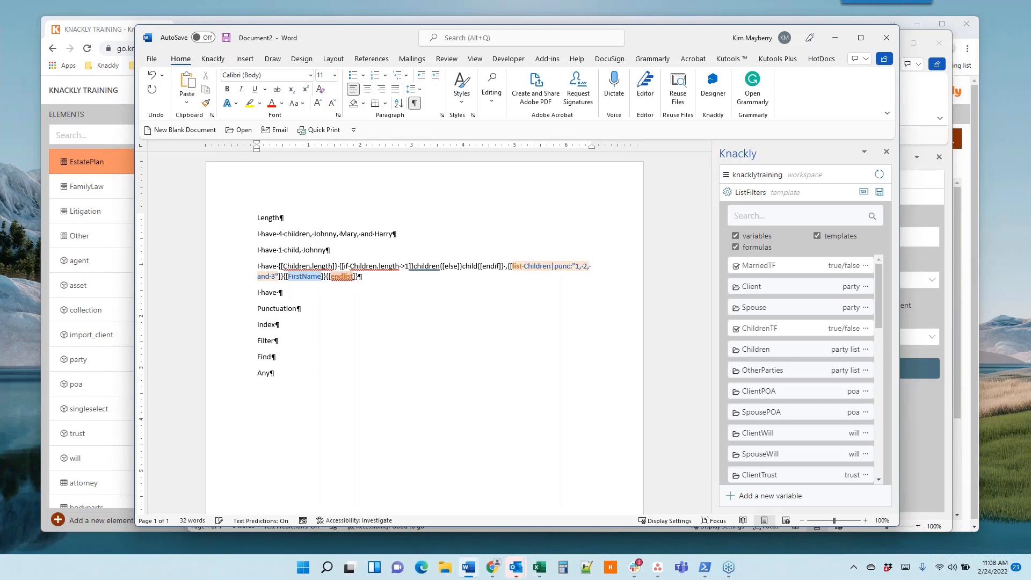
pyautogui.press('BackSpace')
pyautogui.press('BackSpace')
pyautogui.press('BackSpace')
pyautogui.press('BackSpace')
pyautogui.press('BackSpace')
pyautogui.press('BackSpace')
pyautogui.press('BackSpace')
# Step: Update all Knackly codes in the ListFilters template
pyautogui.click(258, 267)
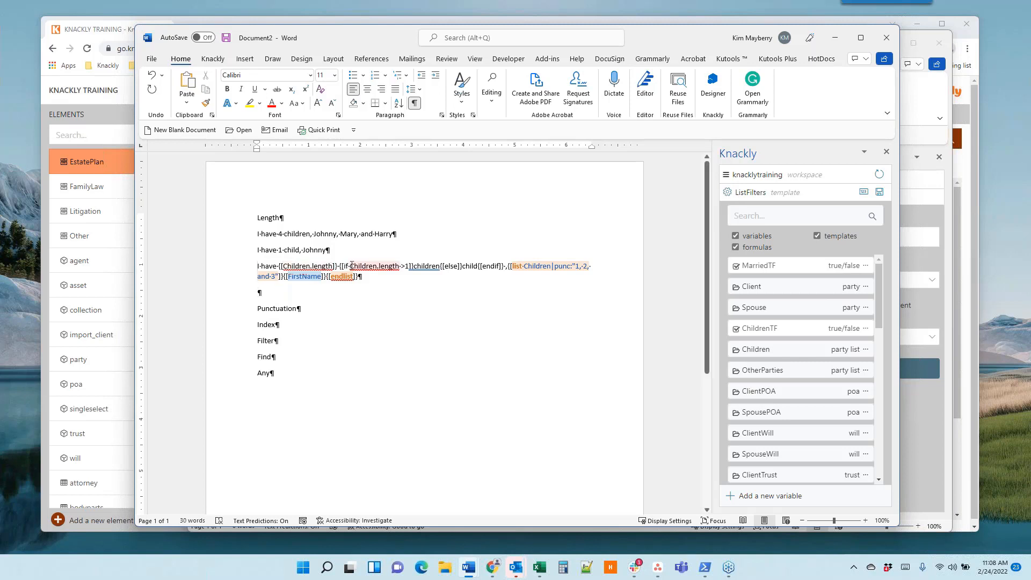
pyautogui.click(728, 193)
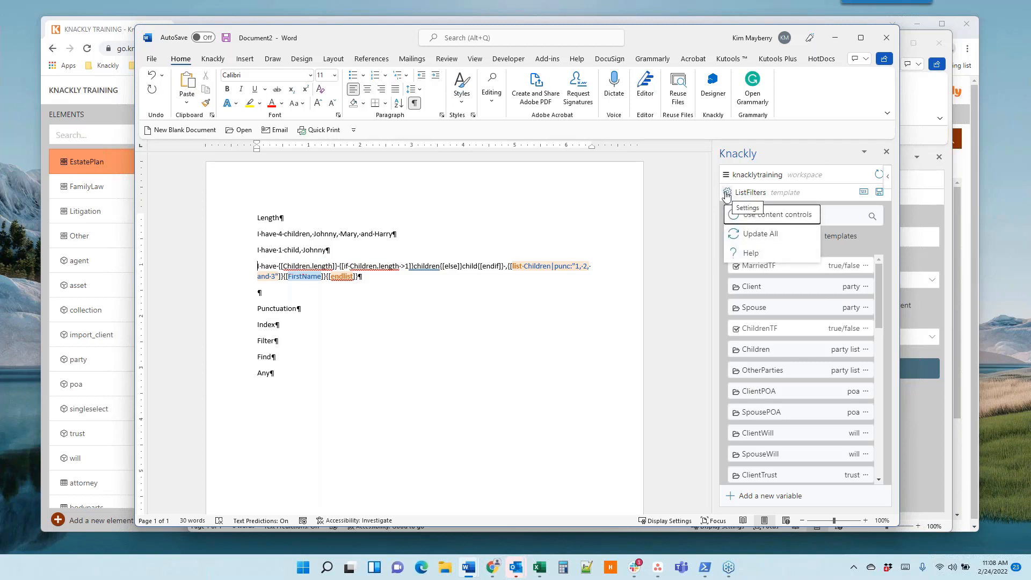
pyautogui.click(735, 234)
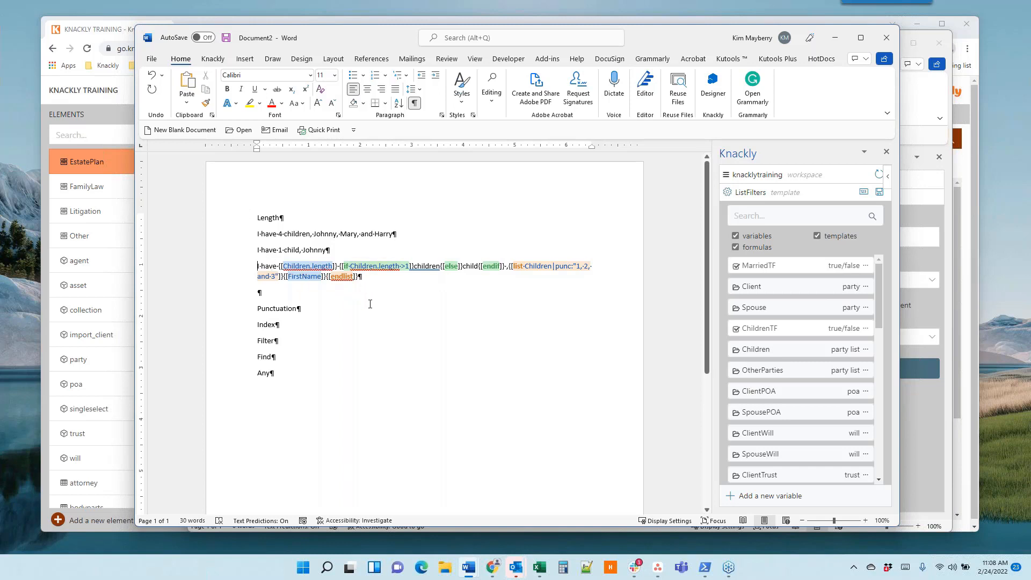
# Step: Add two empty lines under the Punctuation heading and insert the Children variable there as a list with punctuation
pyautogui.click(303, 309)
pyautogui.press('Return')
pyautogui.press('Return')
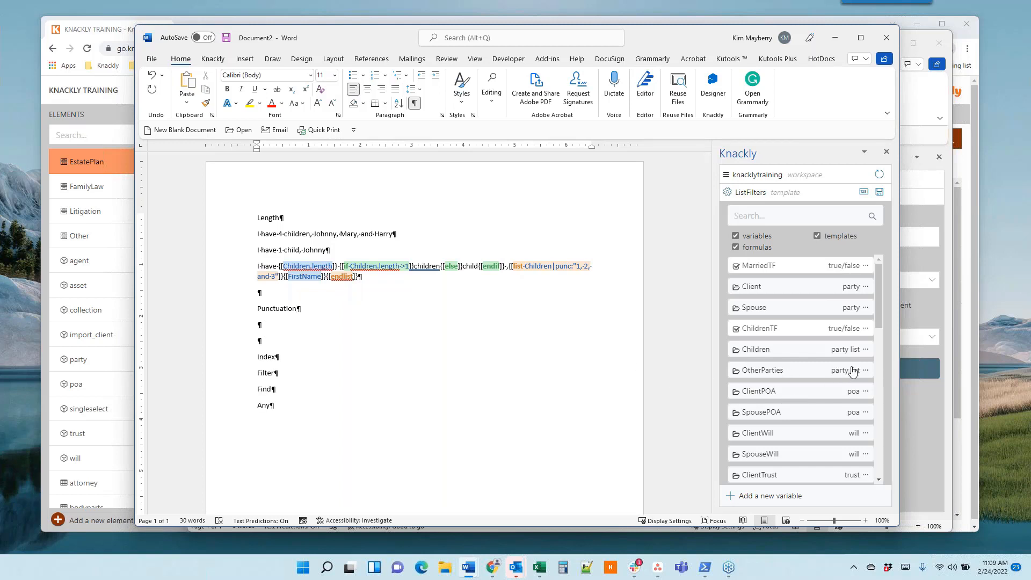
pyautogui.click(865, 350)
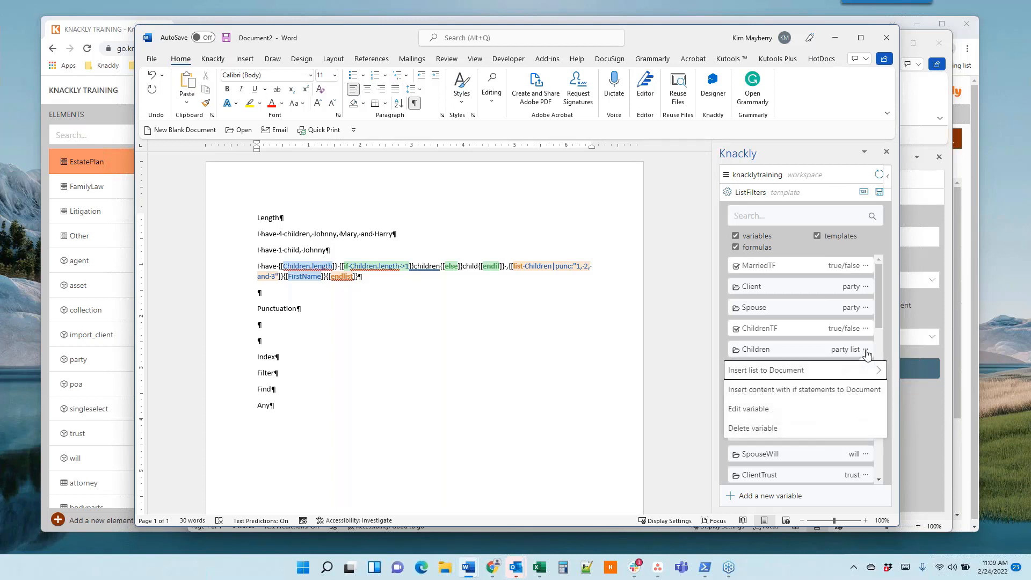
pyautogui.moveTo(845, 370)
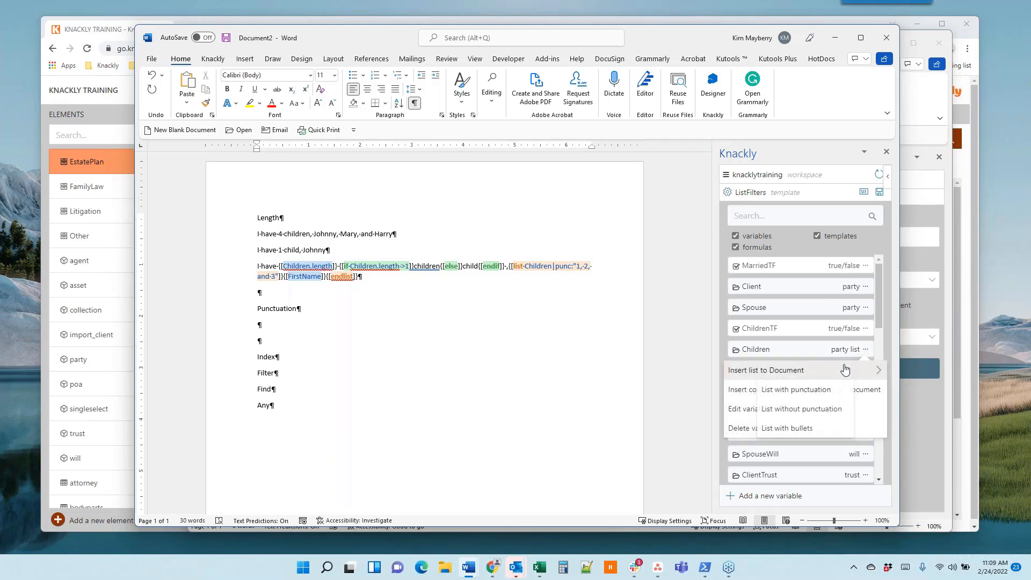
pyautogui.click(794, 390)
# Step: Remove ", and 3" from the punctuation example in the new Children list code and put it back
pyautogui.click(321, 324)
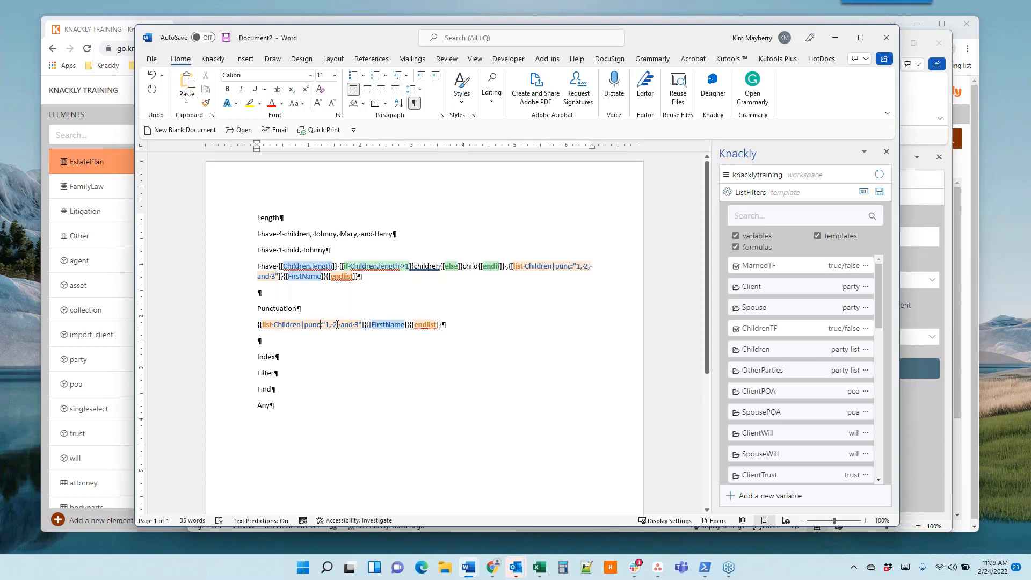
pyautogui.moveTo(337, 324); pyautogui.dragTo(355, 324)
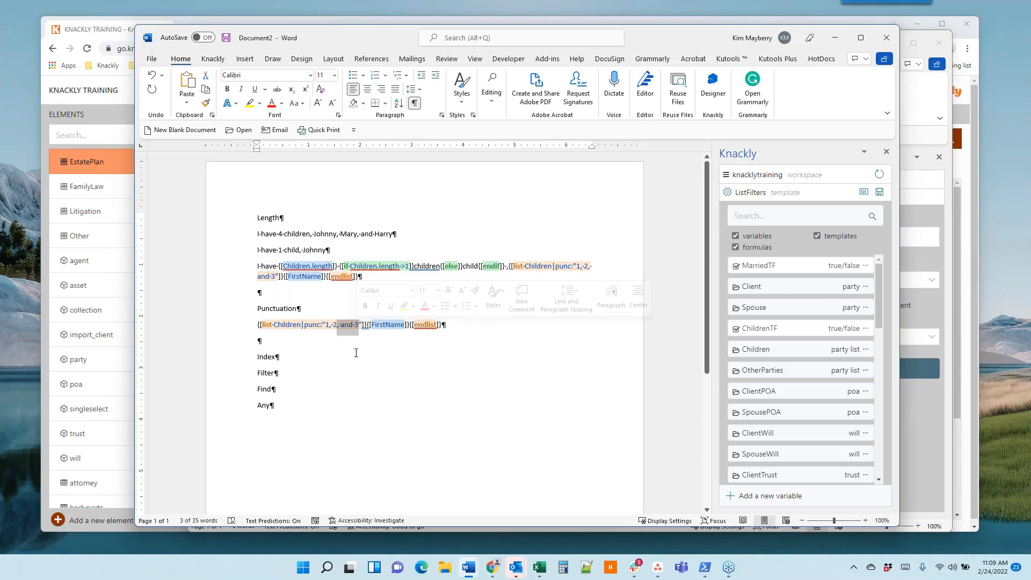
pyautogui.press('BackSpace')
pyautogui.press('Left')
pyautogui.press('Left')
pyautogui.press('Left')
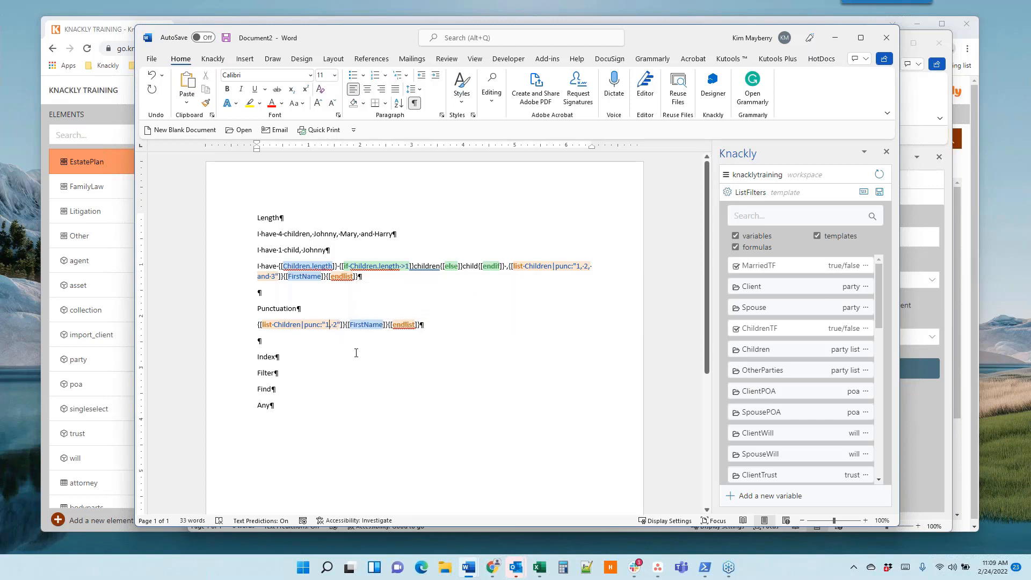
pyautogui.press('Right')
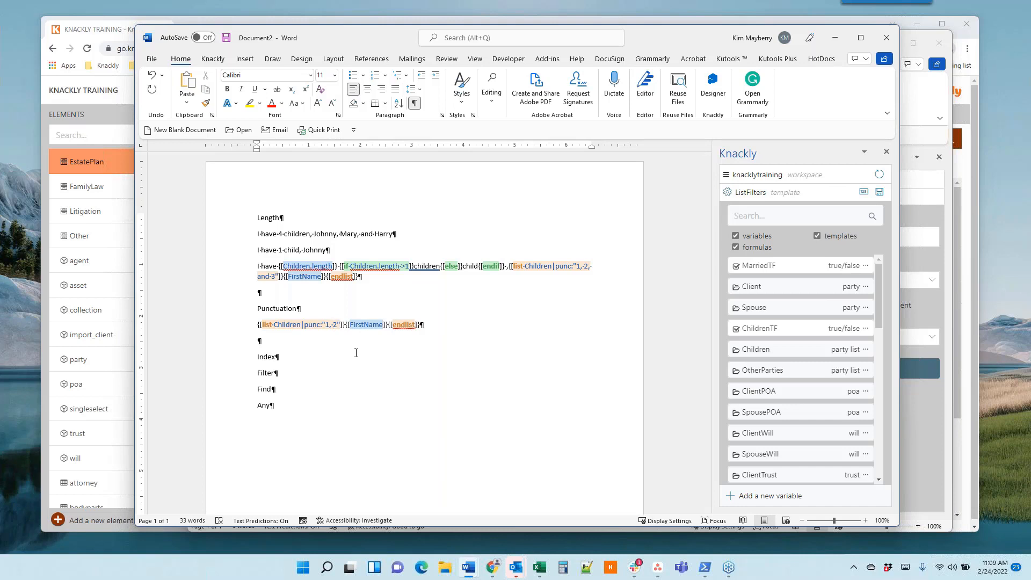
pyautogui.write('a')
pyautogui.press('BackSpace')
pyautogui.press('Right')
pyautogui.write(', and 3')
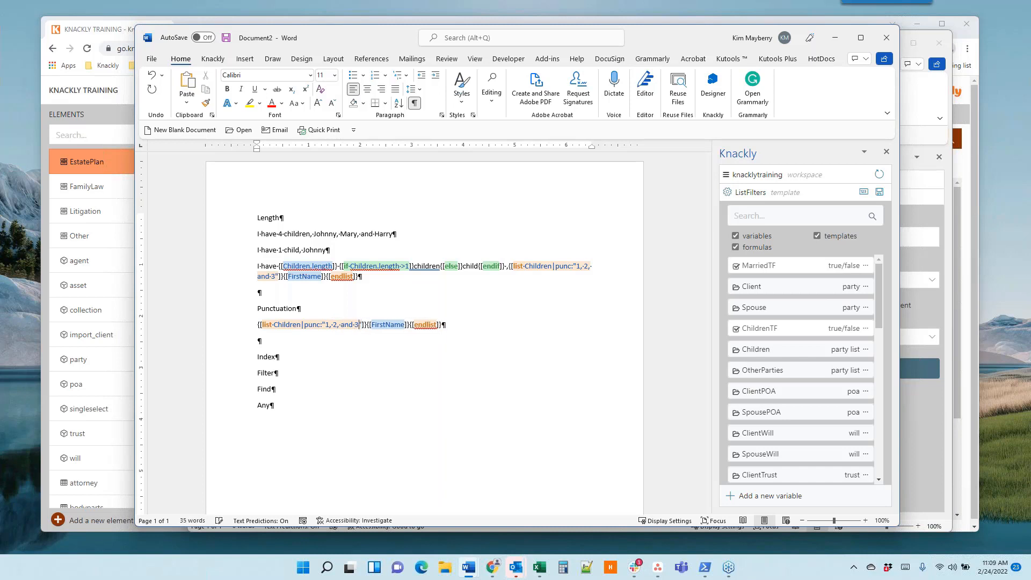
# Step: Replace the commas with semicolons in the Punctuation list code so that it reads punc:"1; 2; and 3"
pyautogui.press('Left')
pyautogui.press('Left')
pyautogui.press('Left')
pyautogui.press('Delete')
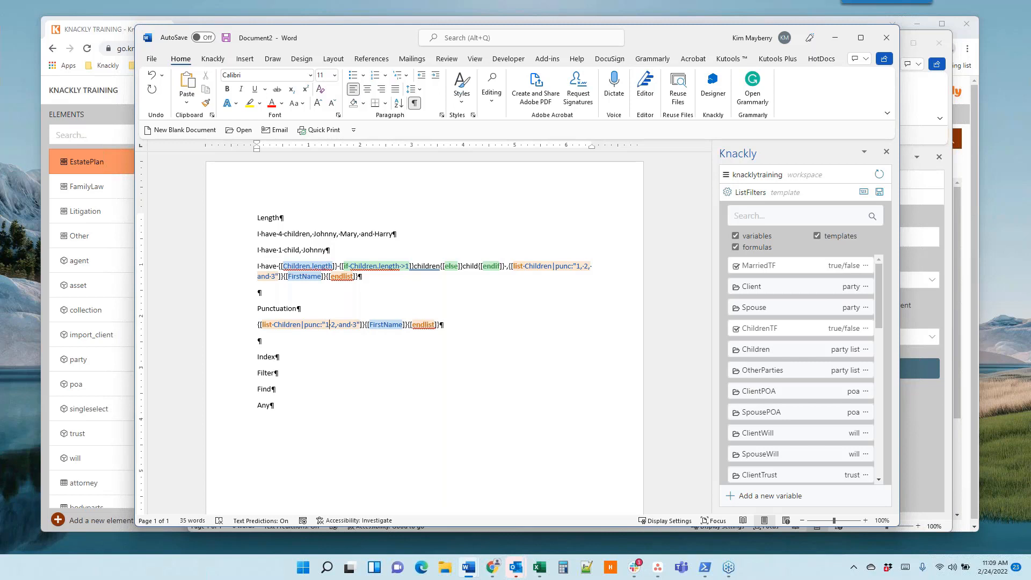
pyautogui.write(';')
pyautogui.press('Right')
pyautogui.press('Right')
pyautogui.press('Delete')
pyautogui.write(';')
pyautogui.press('Right')
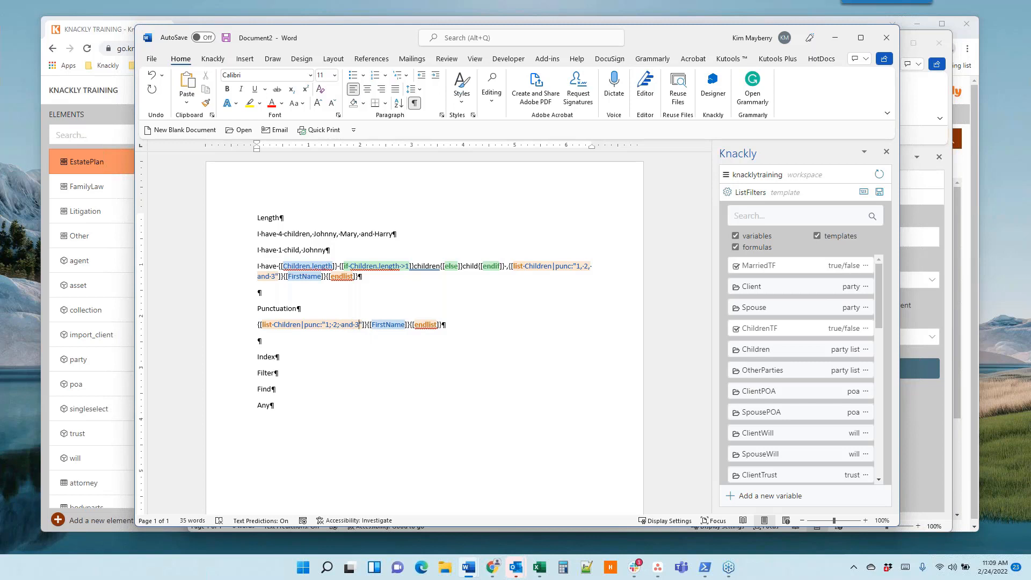
# Step: Highlight the filter name punc in the list code under the Punctuation heading
pyautogui.click(325, 325)
pyautogui.press('Right')
pyautogui.press('Right')
pyautogui.press('Right')
pyautogui.press('Right')
pyautogui.press('Right')
pyautogui.press('Right')
pyautogui.hotkey('shift', 'Left')
pyautogui.hotkey('shift', 'Left')
pyautogui.hotkey('shift', 'Left')
pyautogui.hotkey('shift', 'Left')
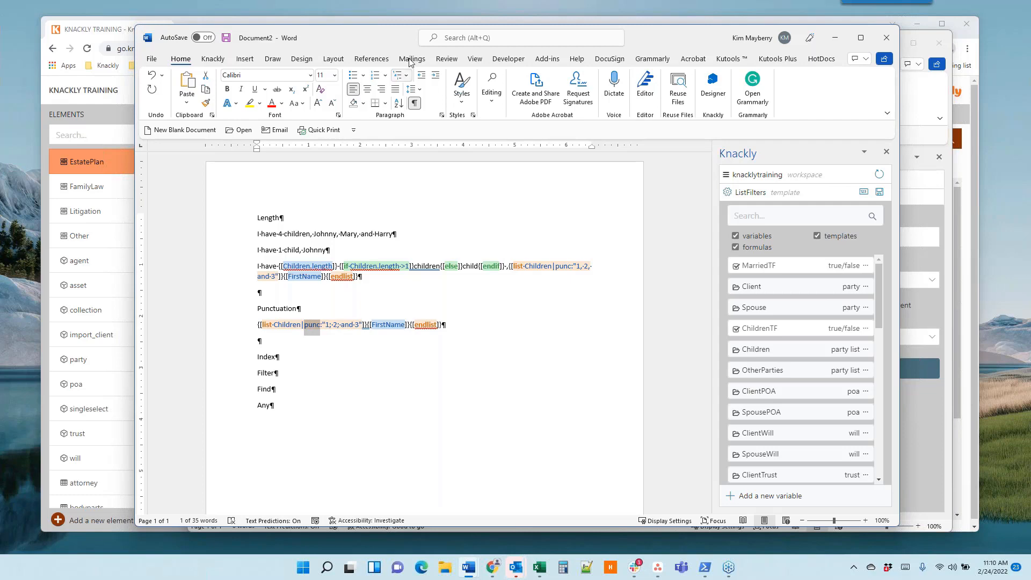
# Step: Switch to the Knackly site in the browser, search its help for "punc" and open the Lists of Items Examples article
pyautogui.click(418, 21)
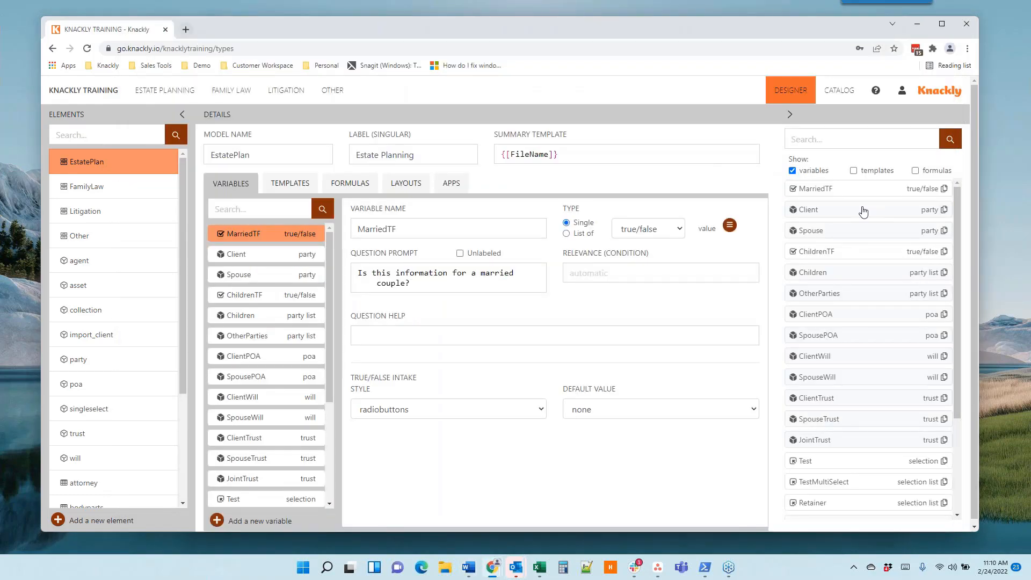
pyautogui.moveTo(808, 28); pyautogui.dragTo(772, 32)
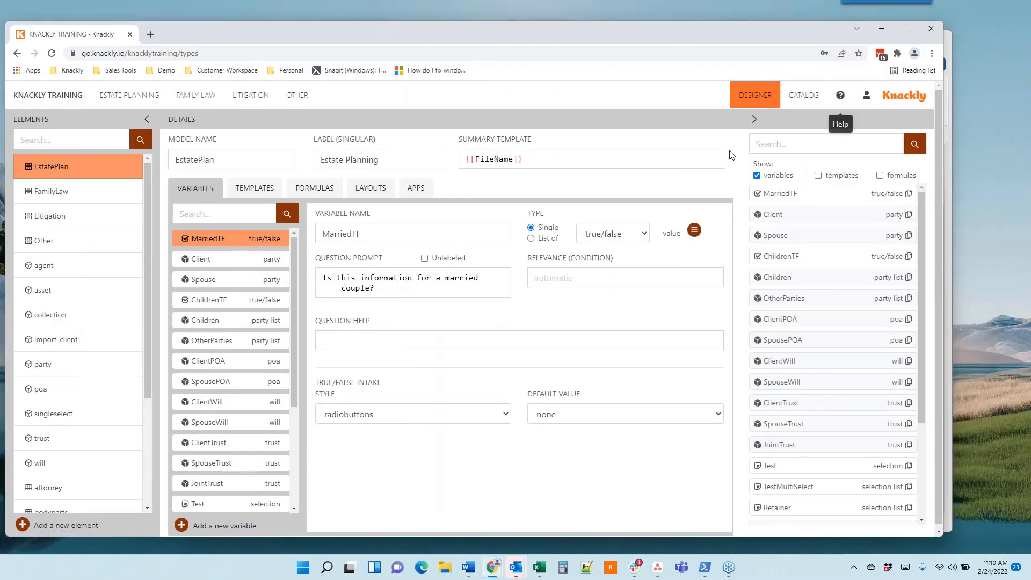
pyautogui.click(841, 97)
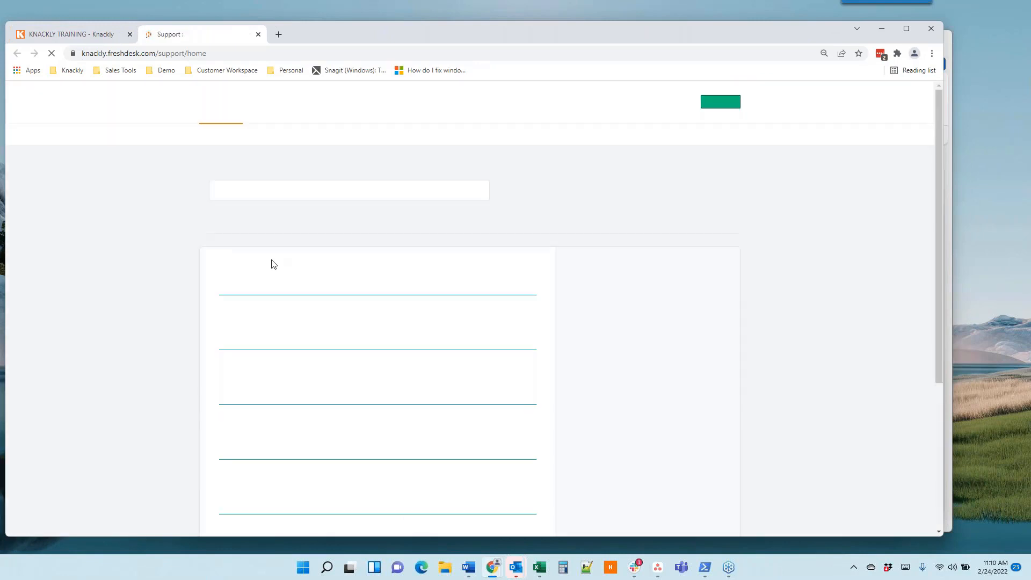
pyautogui.write('punc')
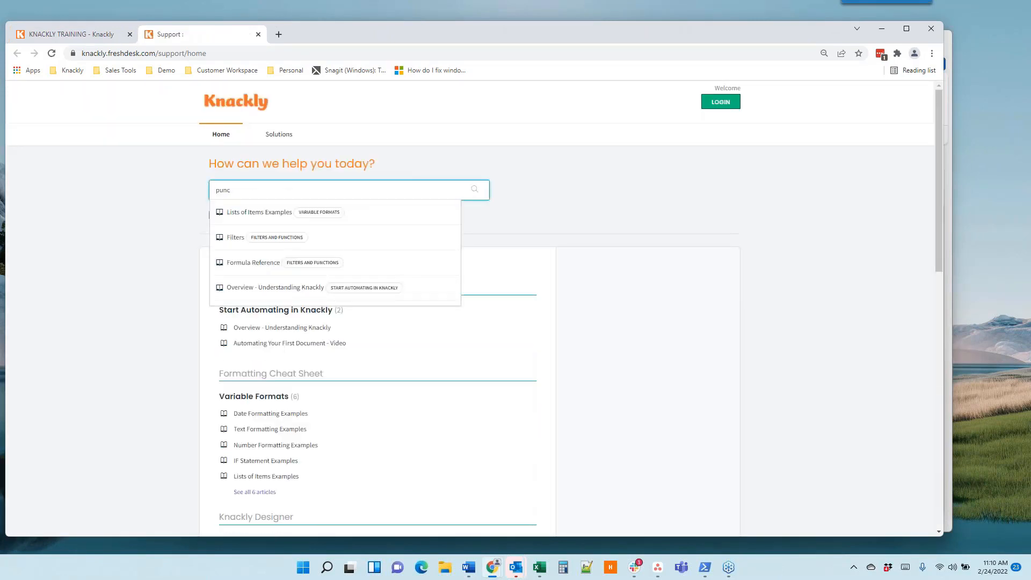
pyautogui.click(261, 215)
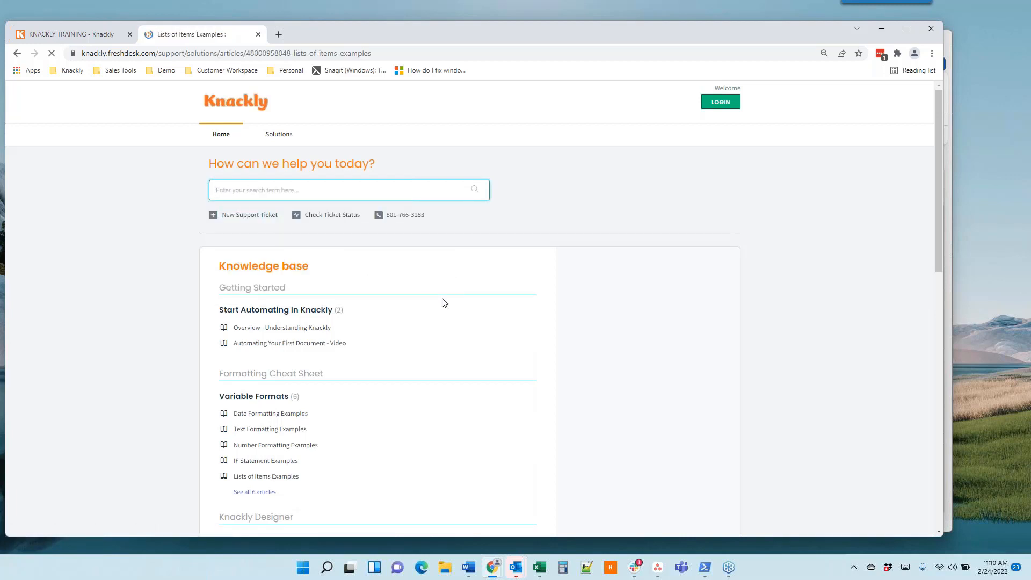
pyautogui.scroll(-1, 509, 334)
pyautogui.scroll(-2, 509, 334)
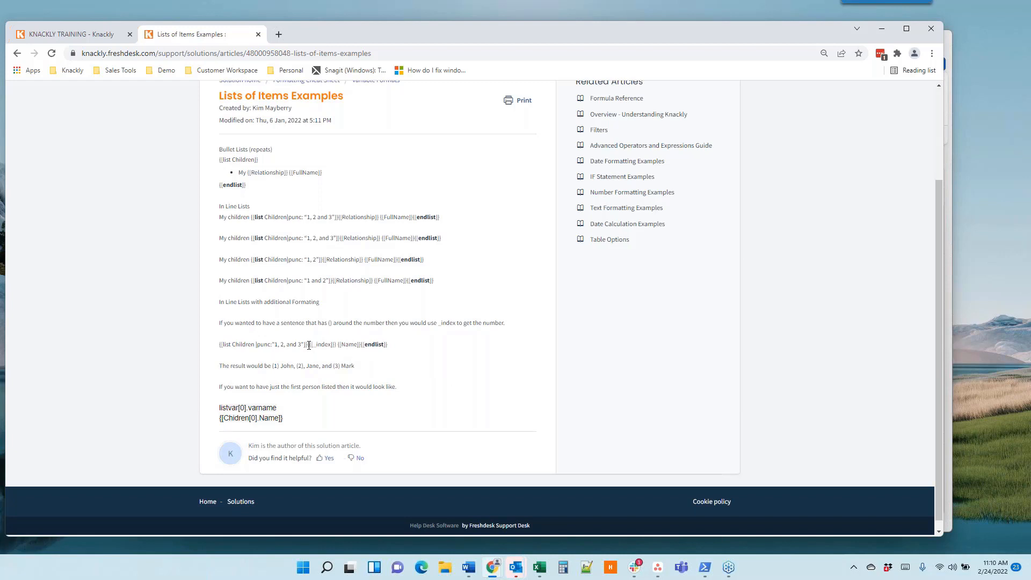
# Step: Copy the _index code from the article and insert {[_index]} without parentheses before FirstName in the Punctuation list code in Word
pyautogui.moveTo(309, 345); pyautogui.dragTo(338, 344)
pyautogui.moveTo(472, 568)
pyautogui.click(516, 523)
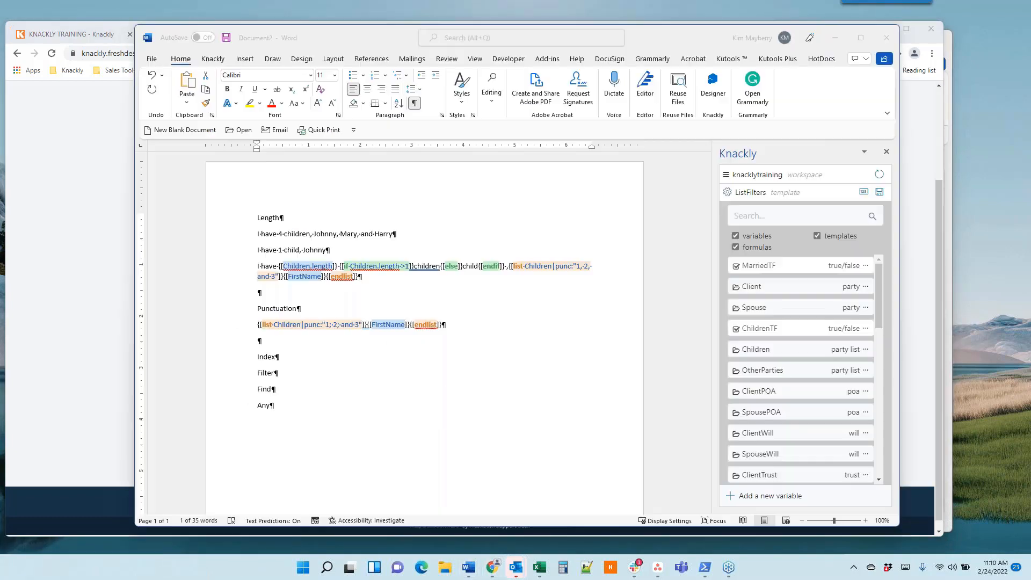
pyautogui.click(367, 325)
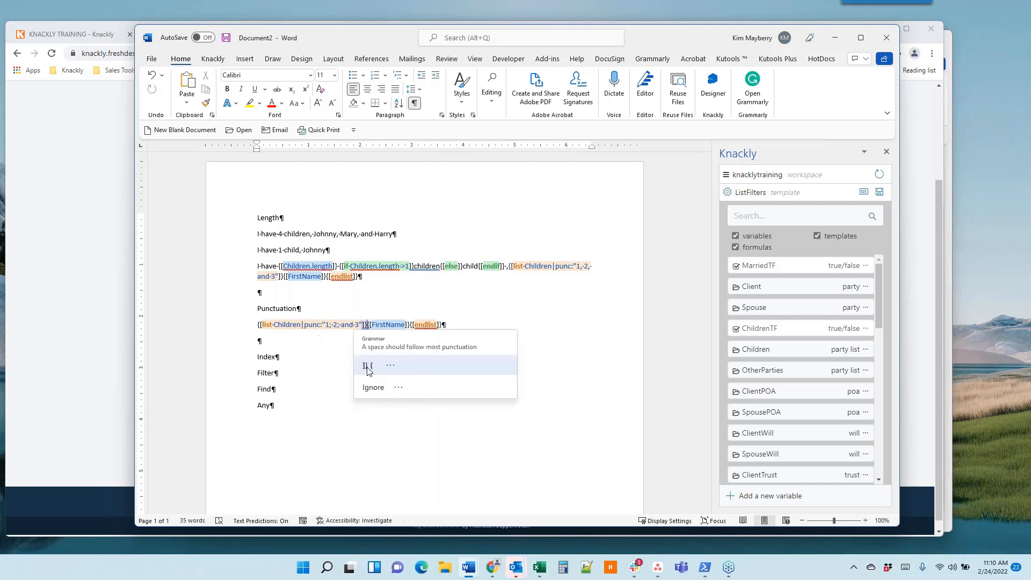
pyautogui.write('({[_index]})')
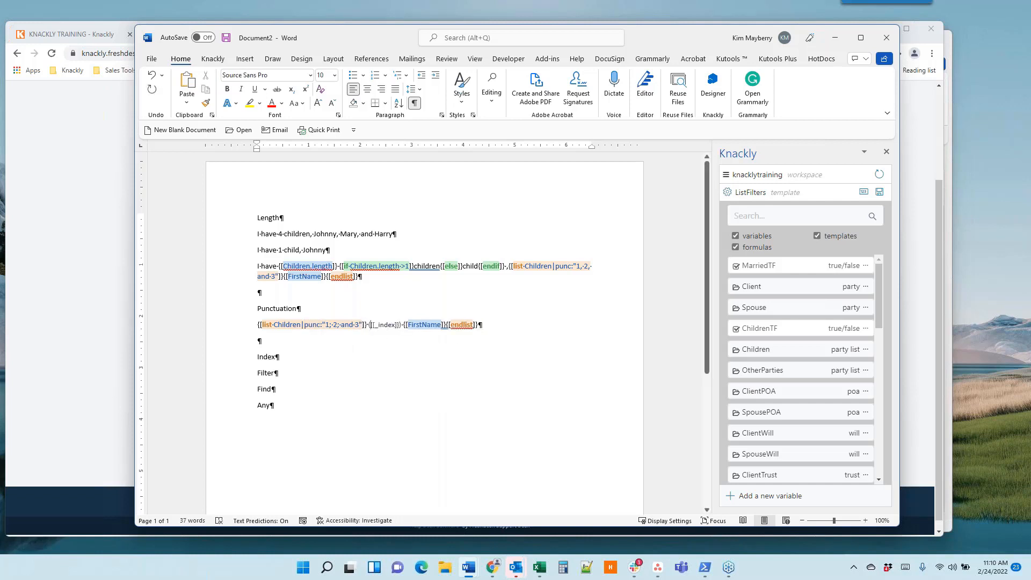
pyautogui.press('BackSpace')
pyautogui.press('BackSpace')
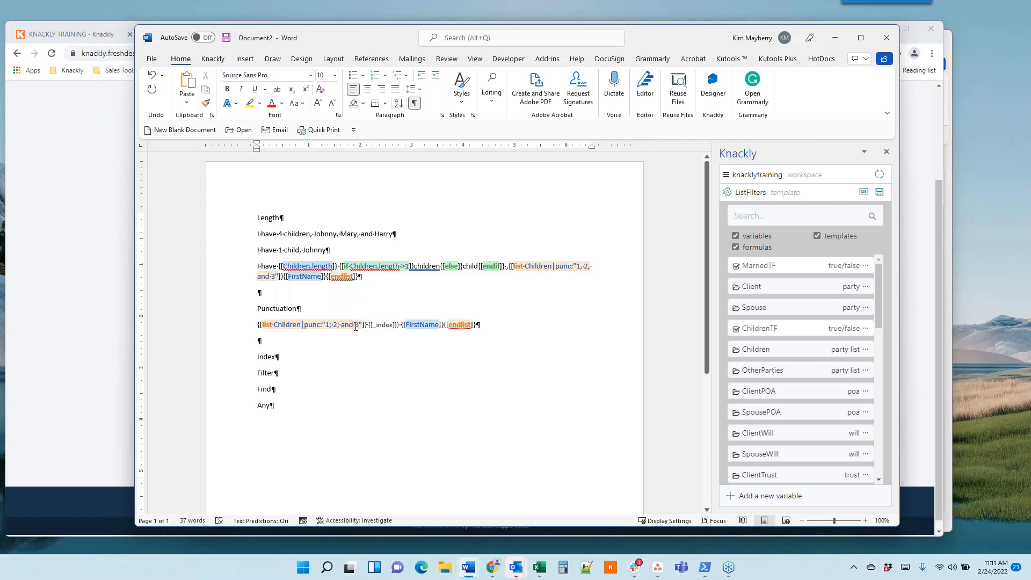
# Step: Add an empty line under the Index heading and copy the {[Chidren[0].Name]} example from the Lists of Items Examples article
pyautogui.click(298, 396)
pyautogui.press('Return')
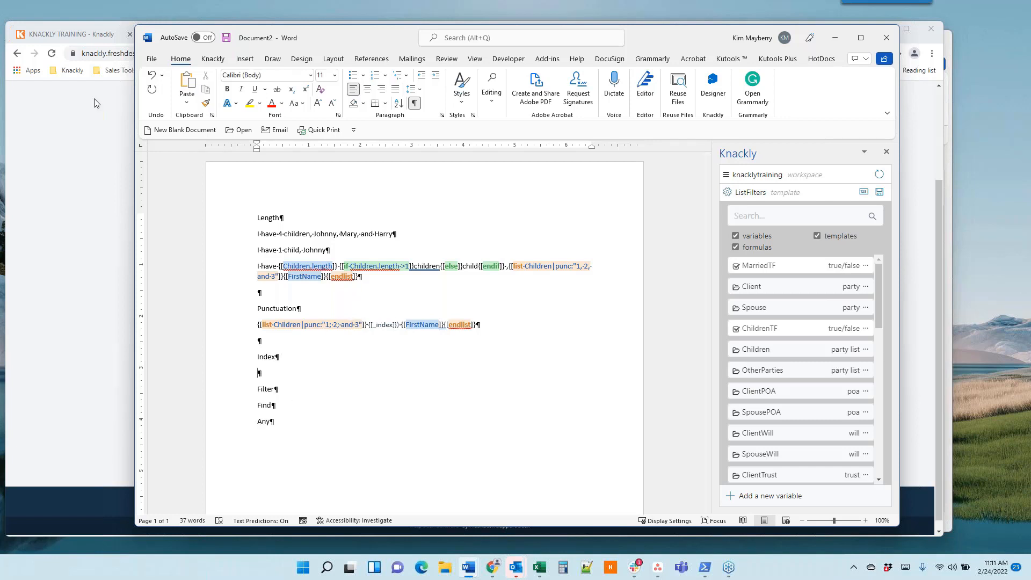
pyautogui.click(96, 106)
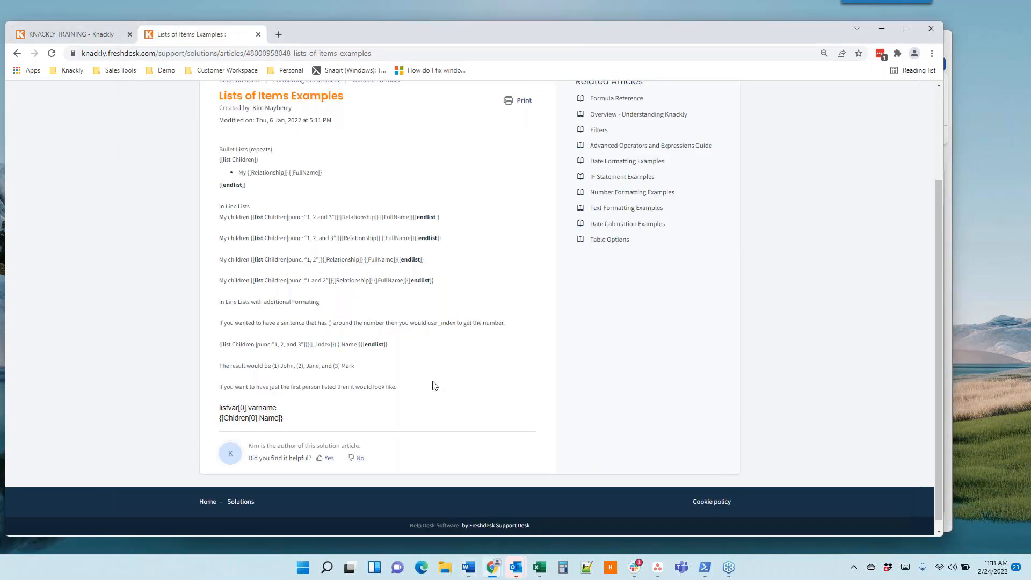
pyautogui.scroll(-1, 406, 383)
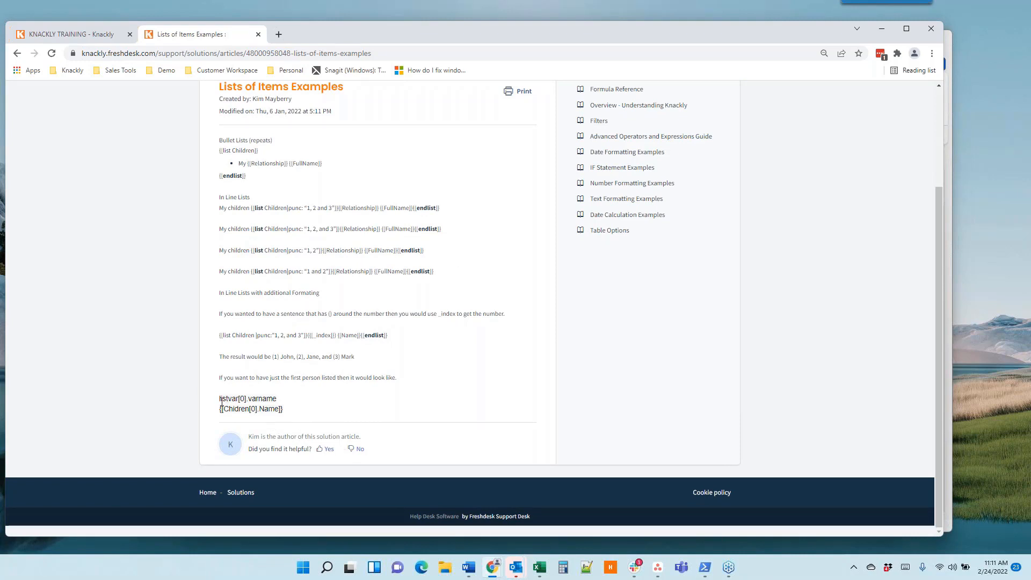
pyautogui.moveTo(291, 414); pyautogui.dragTo(212, 415)
pyautogui.hotkey('ctrl', 'c')
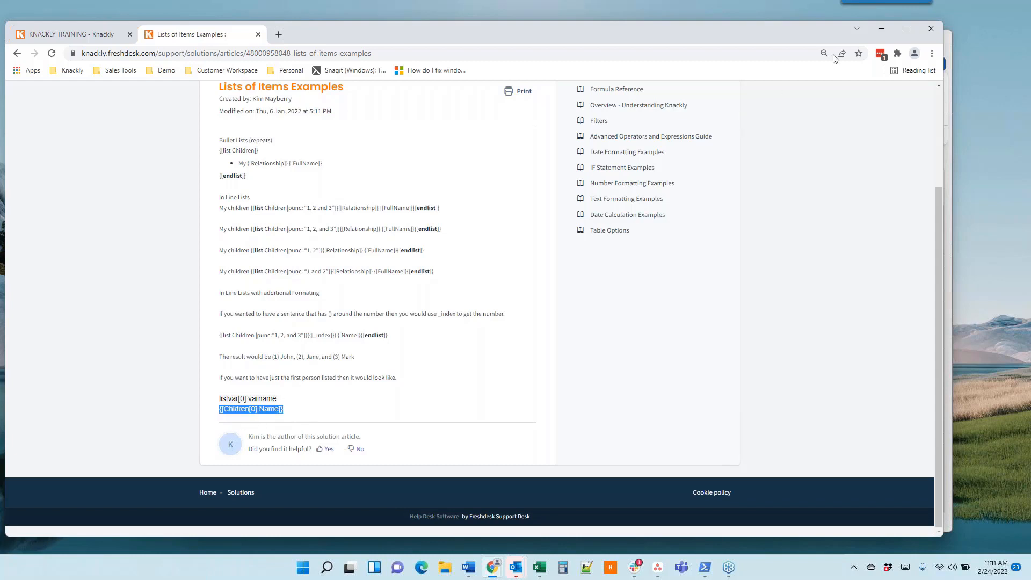
pyautogui.moveTo(640, 30); pyautogui.dragTo(554, 33)
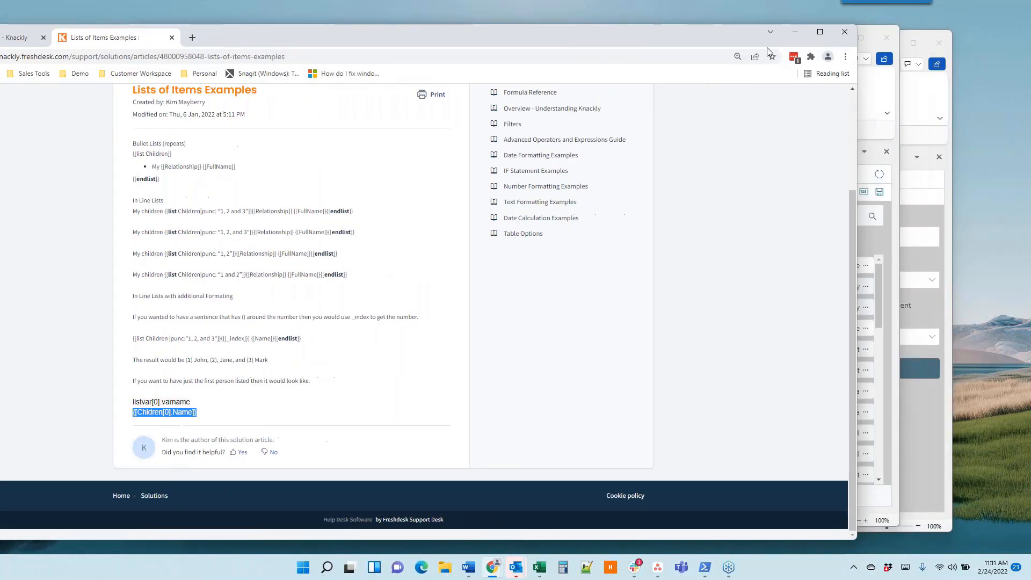
pyautogui.click(801, 34)
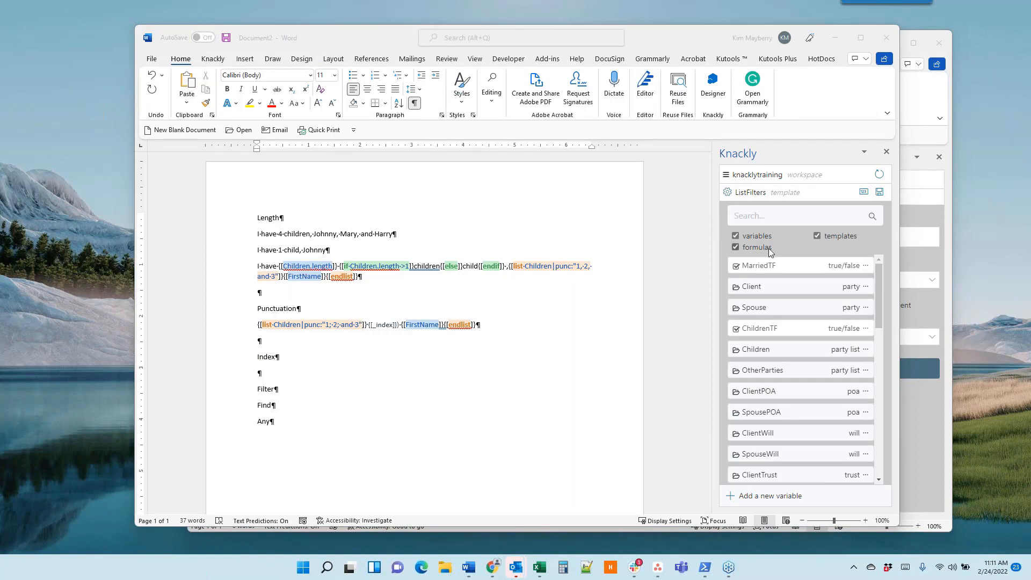
# Step: Paste the copied example under the Index heading and change its Name field to FullName
pyautogui.click(266, 374)
pyautogui.hotkey('ctrl', 'v')
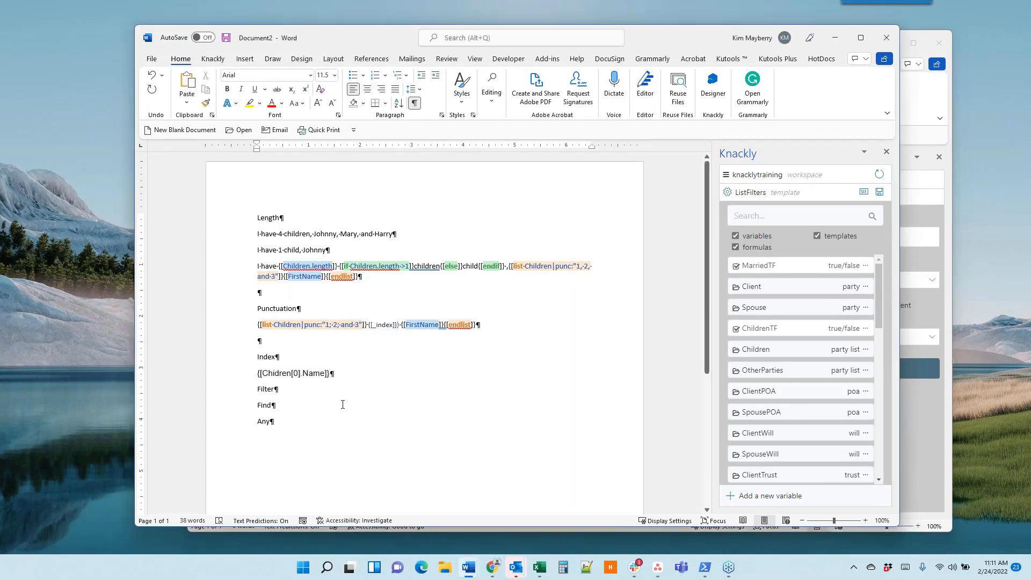
pyautogui.click(307, 373)
pyautogui.write('Full')
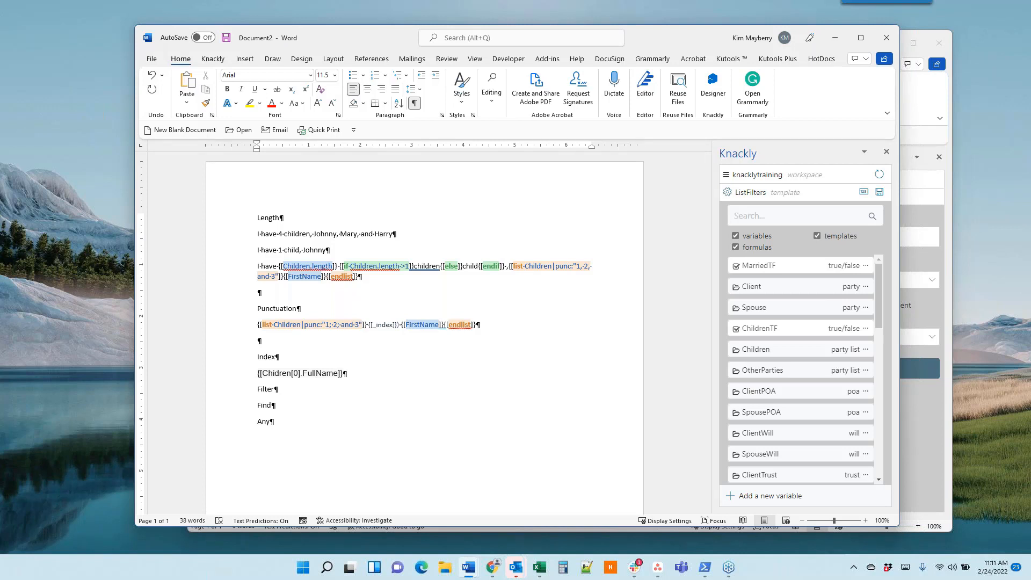
pyautogui.click(274, 374)
pyautogui.write('l')
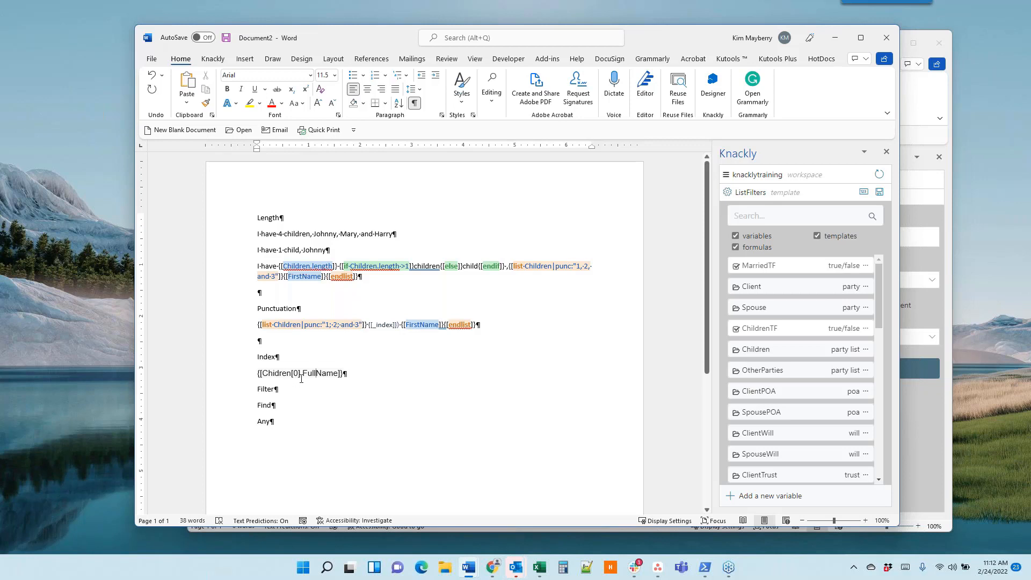
pyautogui.moveTo(301, 376); pyautogui.dragTo(295, 375)
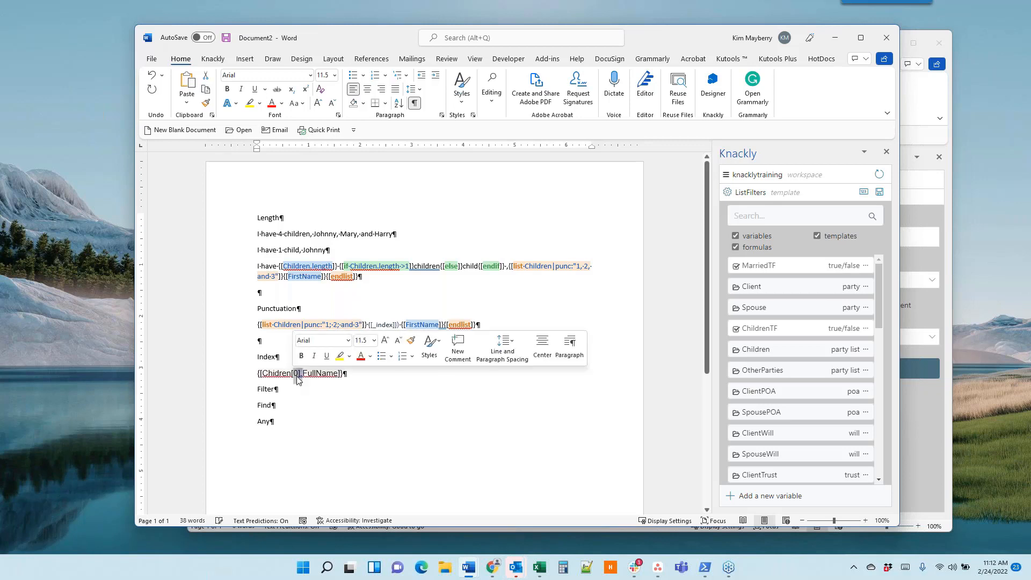
pyautogui.click(377, 374)
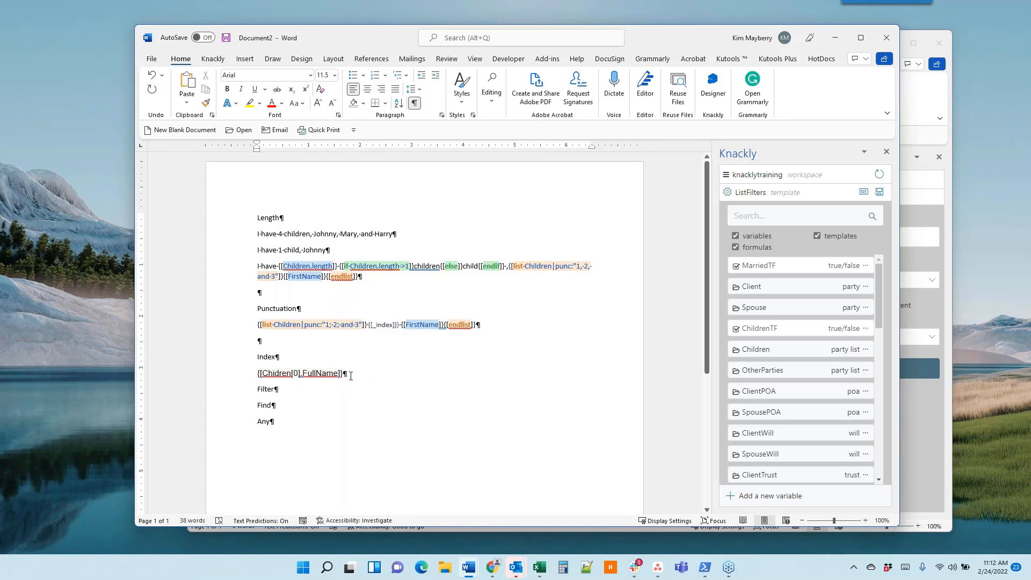
# Step: Duplicate the {[Chidren[0].FullName]} code on the next line and set the copy's index to 1
pyautogui.moveTo(348, 375); pyautogui.dragTo(259, 379)
pyautogui.hotkey('ctrl', 'c')
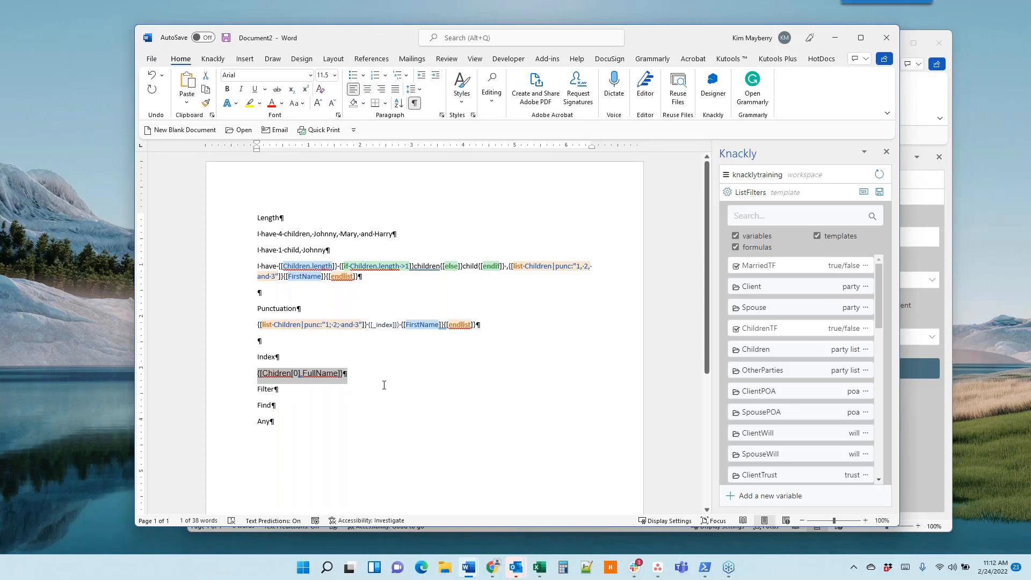
pyautogui.click(343, 375)
pyautogui.press('Return')
pyautogui.hotkey('ctrl', 'v')
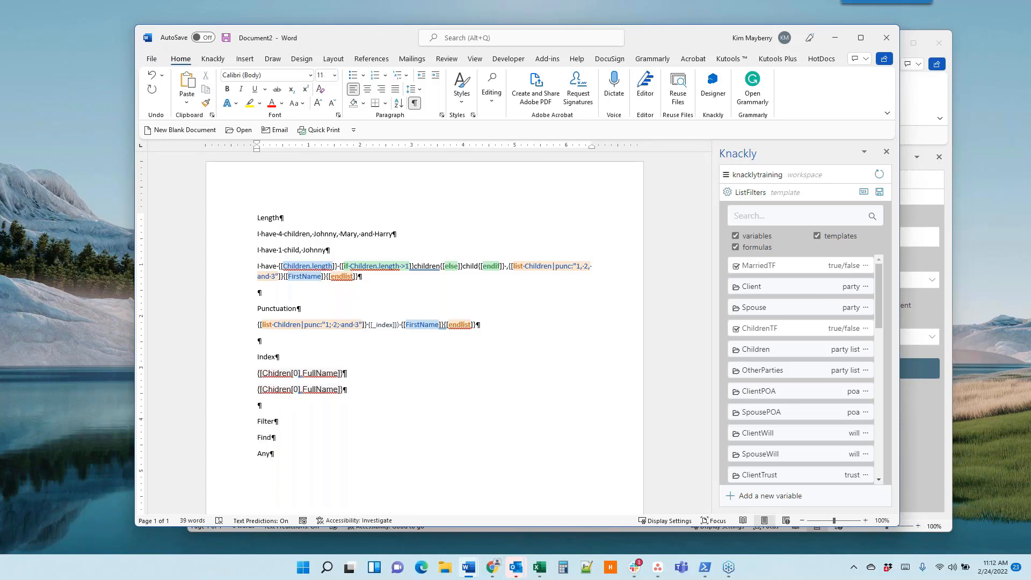
pyautogui.press('Up')
pyautogui.press('BackSpace')
pyautogui.write('1')
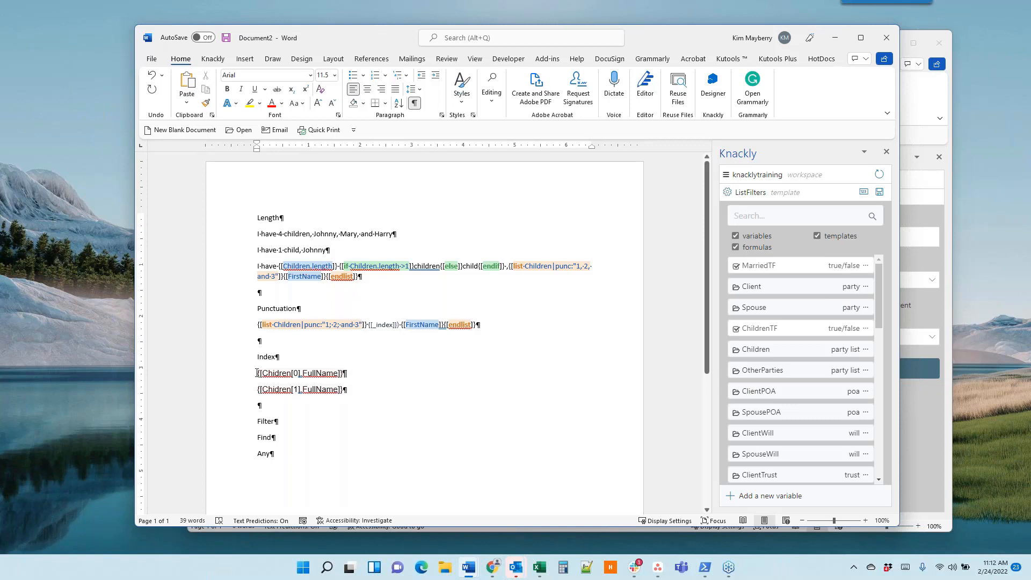
# Step: Copy the complete Punctuation list code to a new line directly under the Index heading, followed by an empty line
pyautogui.moveTo(257, 373); pyautogui.dragTo(345, 372)
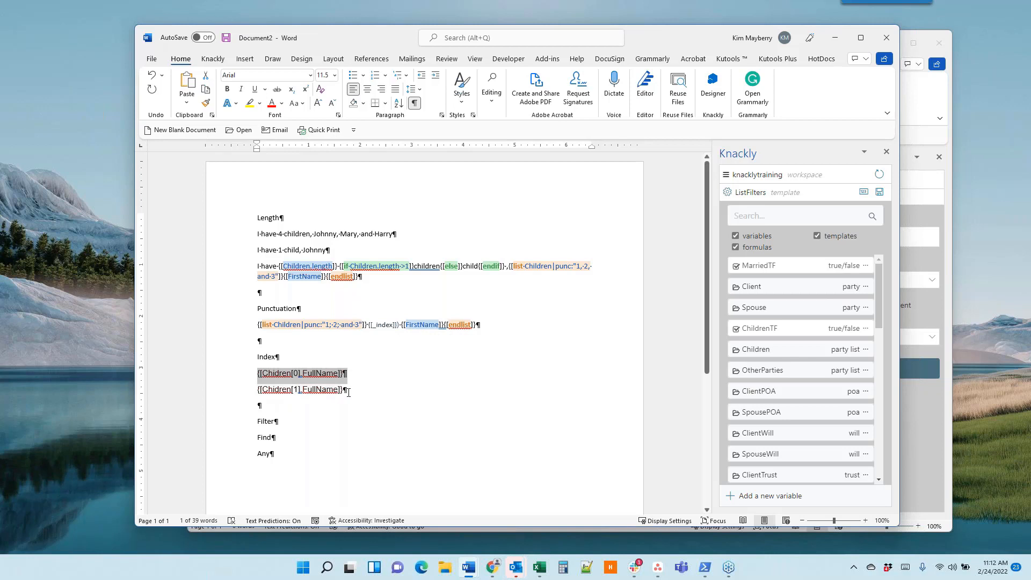
pyautogui.click(351, 393)
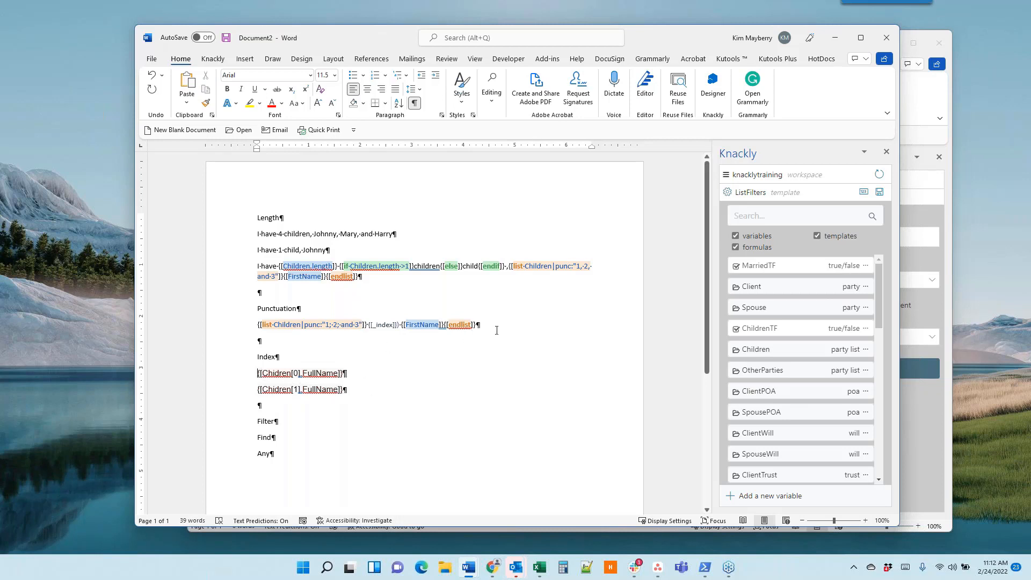
pyautogui.moveTo(491, 325); pyautogui.dragTo(258, 329)
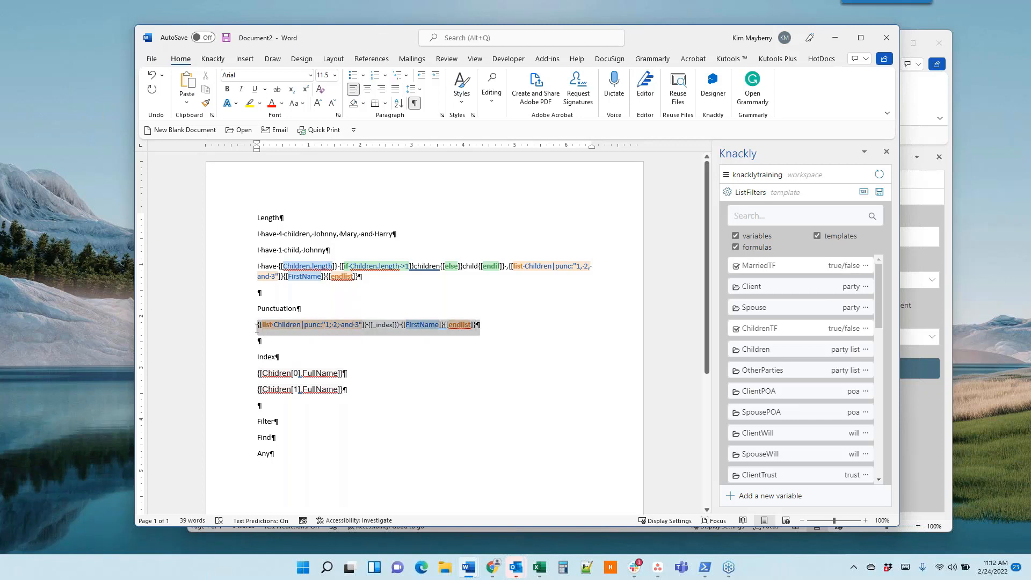
pyautogui.click(258, 374)
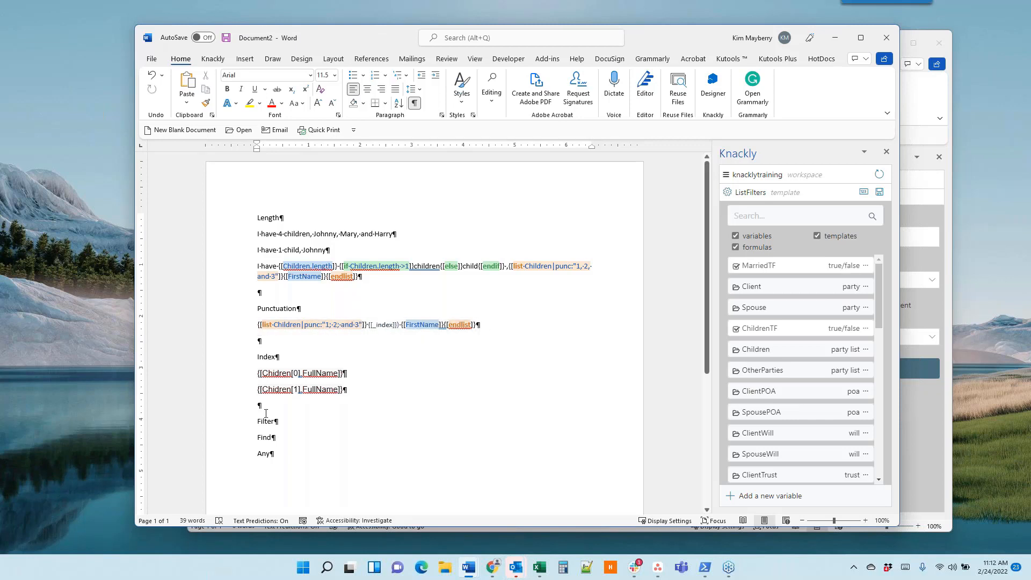
pyautogui.press('Return')
pyautogui.write('{[list Children|punc:"1; 2; and 3"]} {[_index]} {[FirstName]}{[endlist]}')
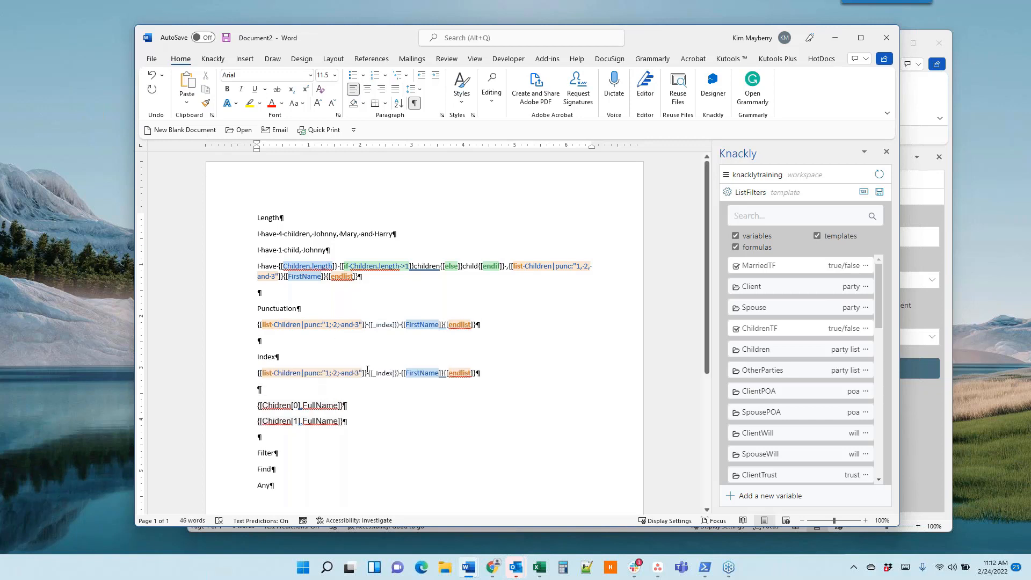
pyautogui.click(394, 426)
pyautogui.press('Right')
pyautogui.press('Right')
pyautogui.press('Right')
pyautogui.press('Down')
pyautogui.press('Down')
pyautogui.press('Down')
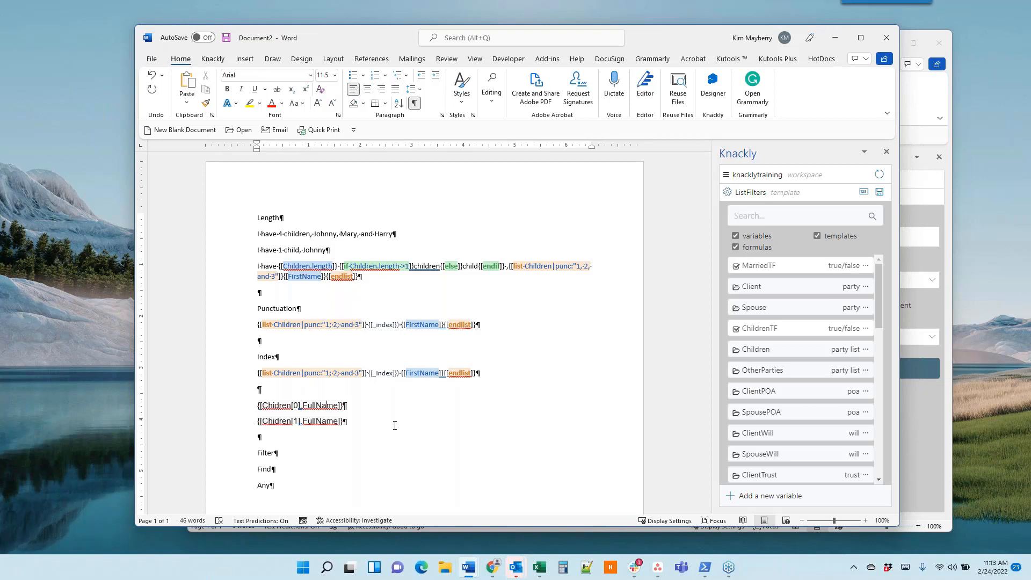
pyautogui.press('Left')
pyautogui.press('Left')
pyautogui.press('Left')
pyautogui.press('Left')
pyautogui.press('Left')
pyautogui.press('Right')
pyautogui.press('Right')
pyautogui.press('Right')
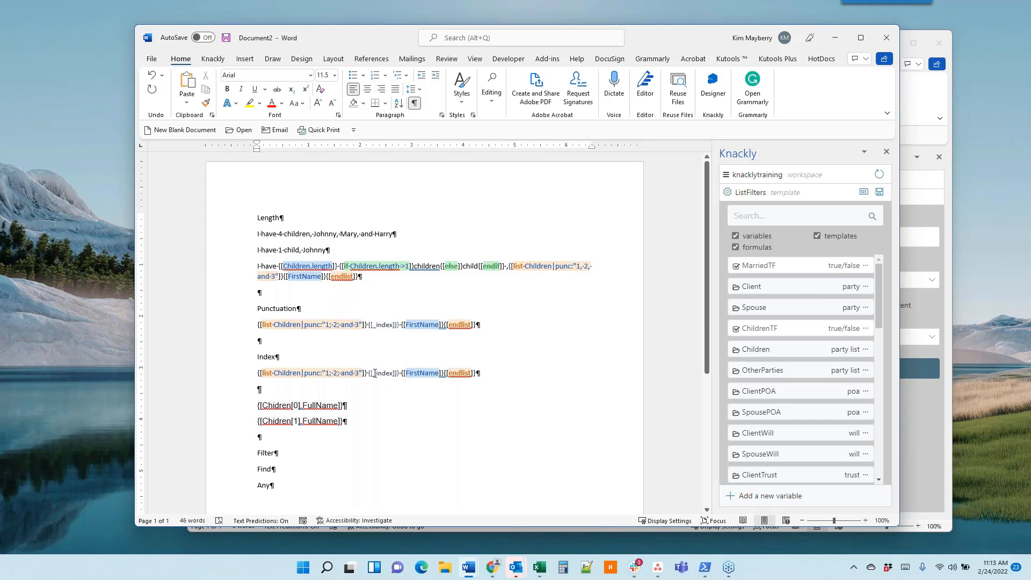
# Step: Change the _index code in the Index section's list to the condition {[if _index==0]}
pyautogui.click(394, 373)
pyautogui.write('|')
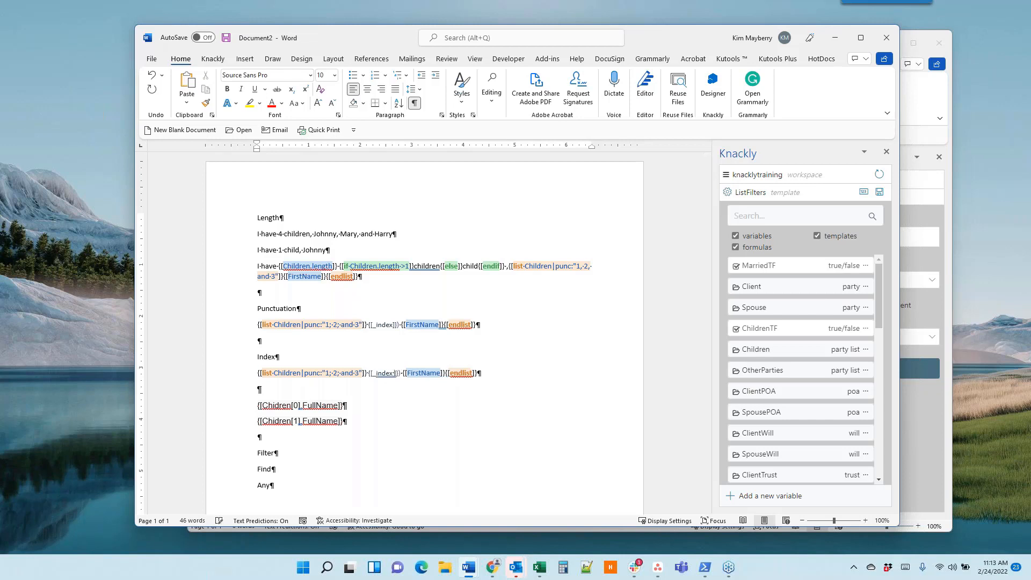
pyautogui.write('=')
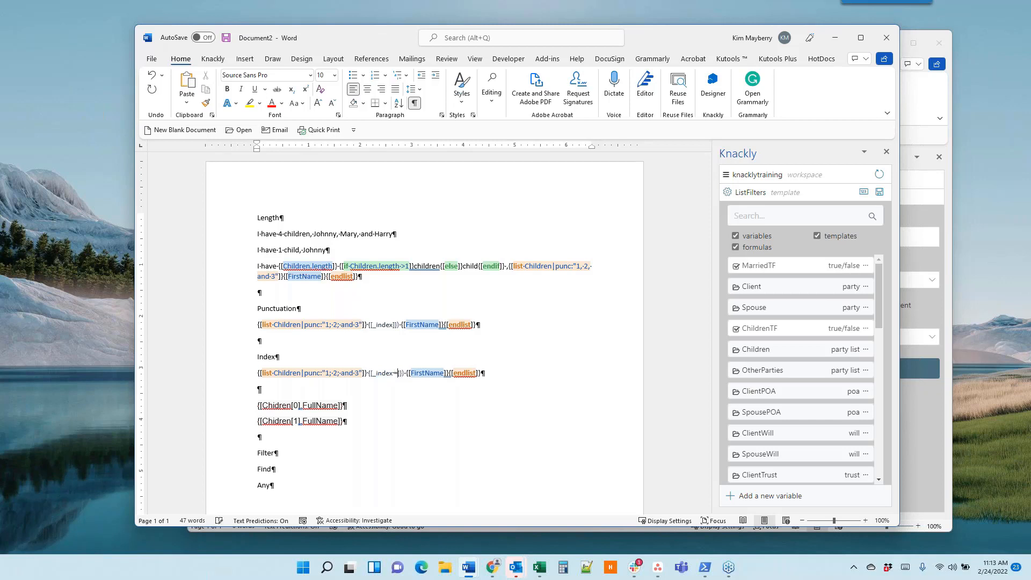
pyautogui.write(' 0')
pyautogui.write('if _index==0]}')
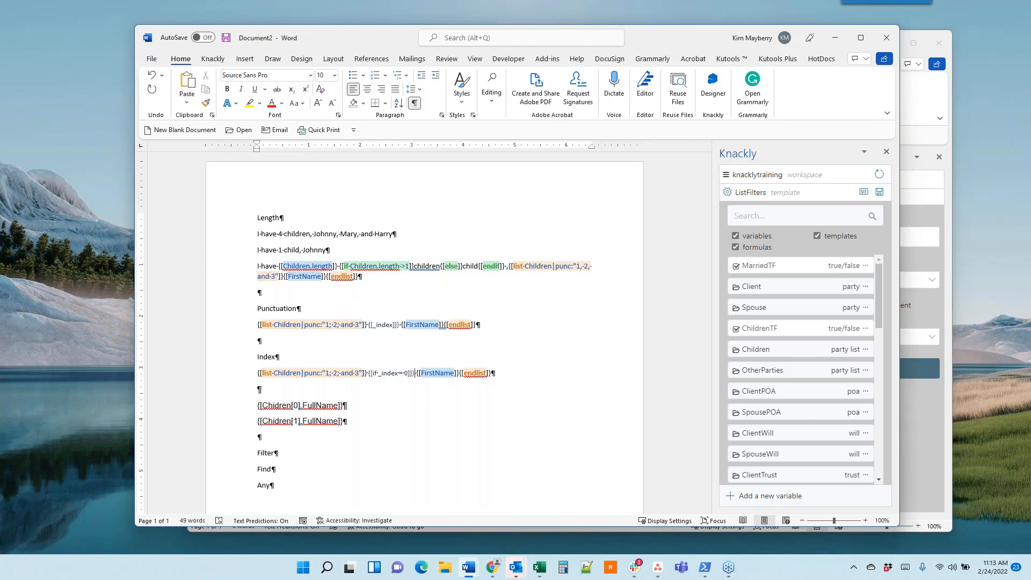
# Step: Complete the Index section's condition with the text "My first Child" and a closing {[endif]}, and update all of the template's fields
pyautogui.write(' My fir')
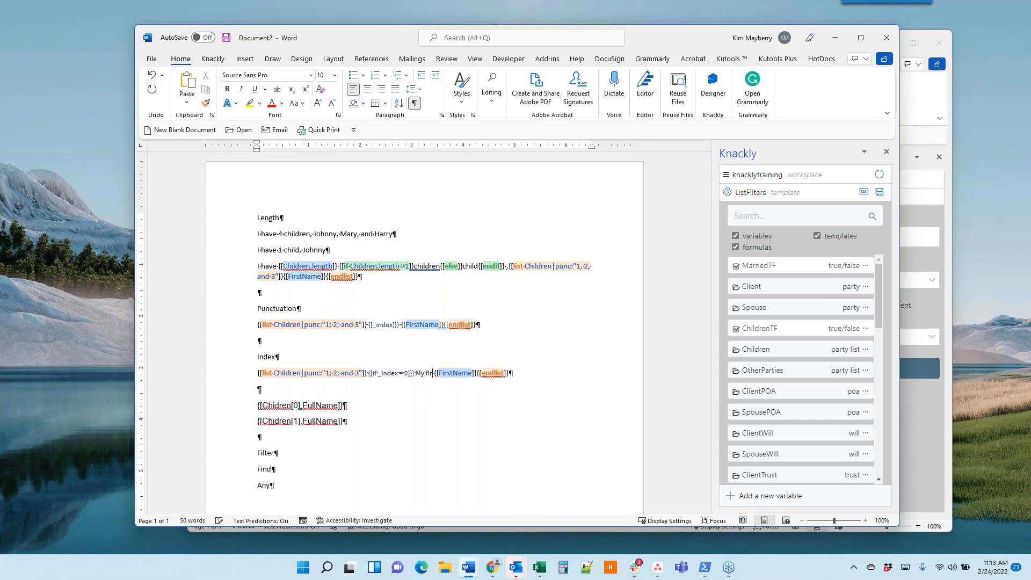
pyautogui.write('st Child')
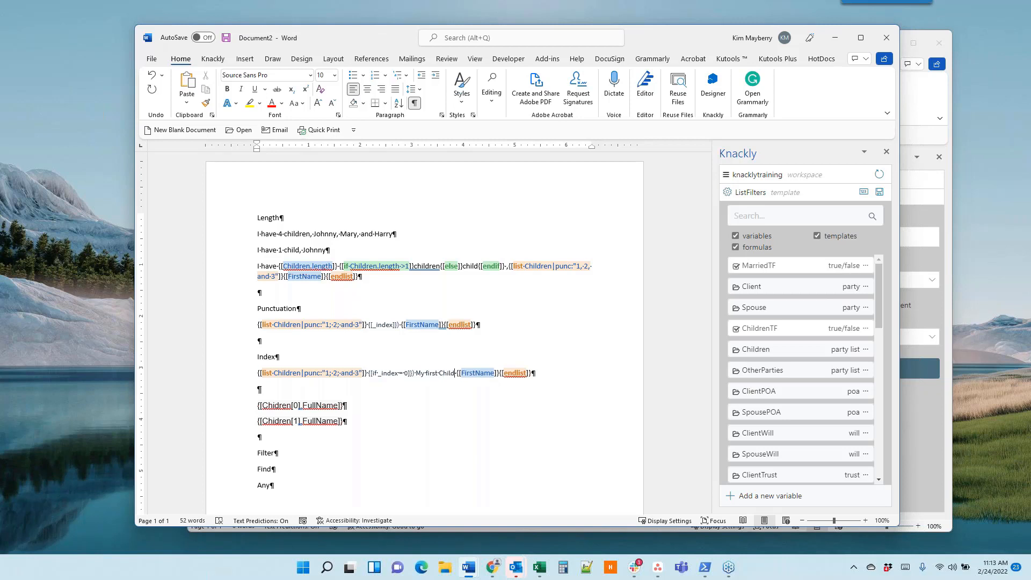
pyautogui.write('{[endif')
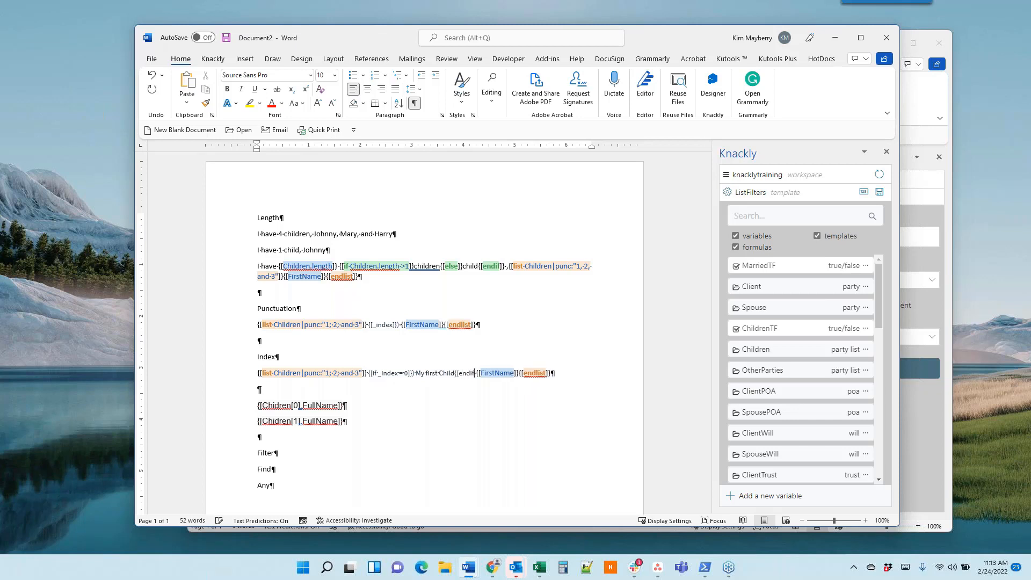
pyautogui.write(']}')
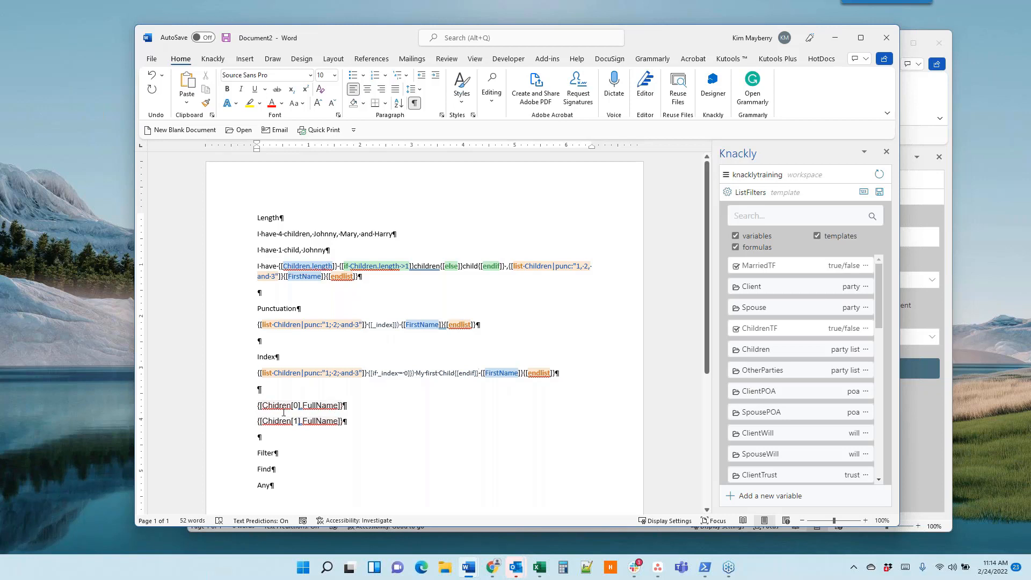
pyautogui.click(729, 194)
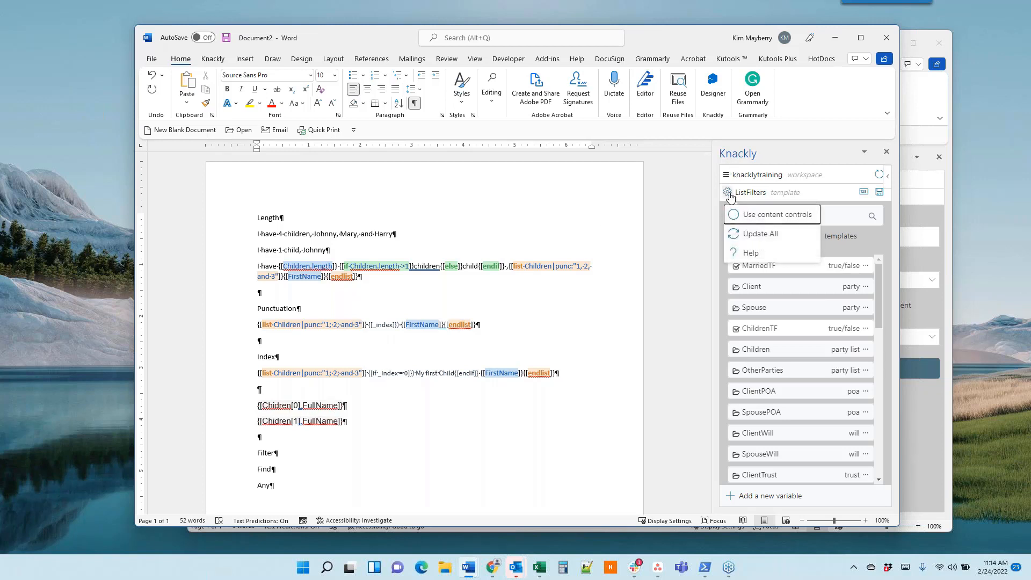
pyautogui.click(758, 232)
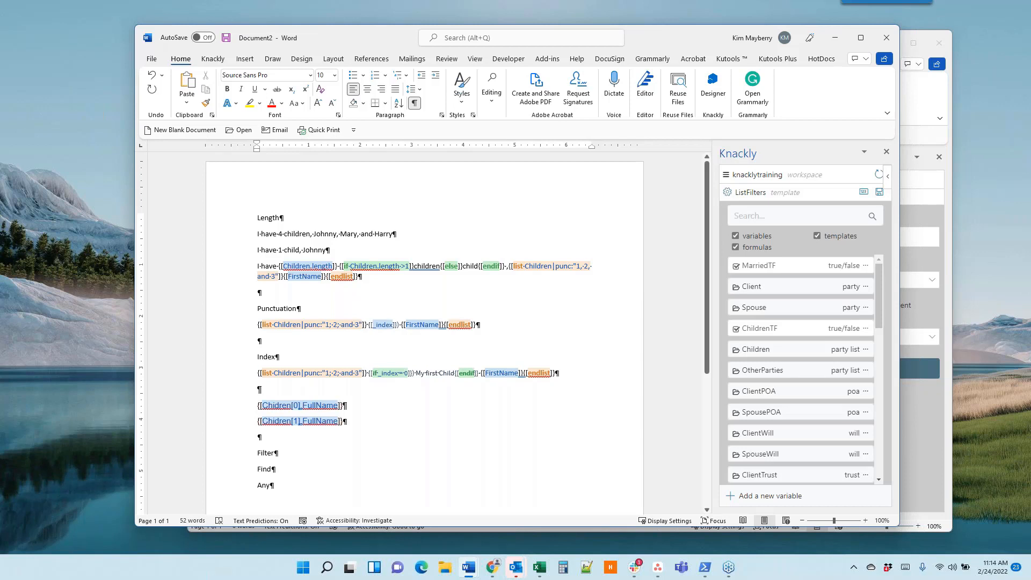
# Step: Insert the Children list with punctuation on a new line under the Filter heading
pyautogui.scroll(-5, 490, 341)
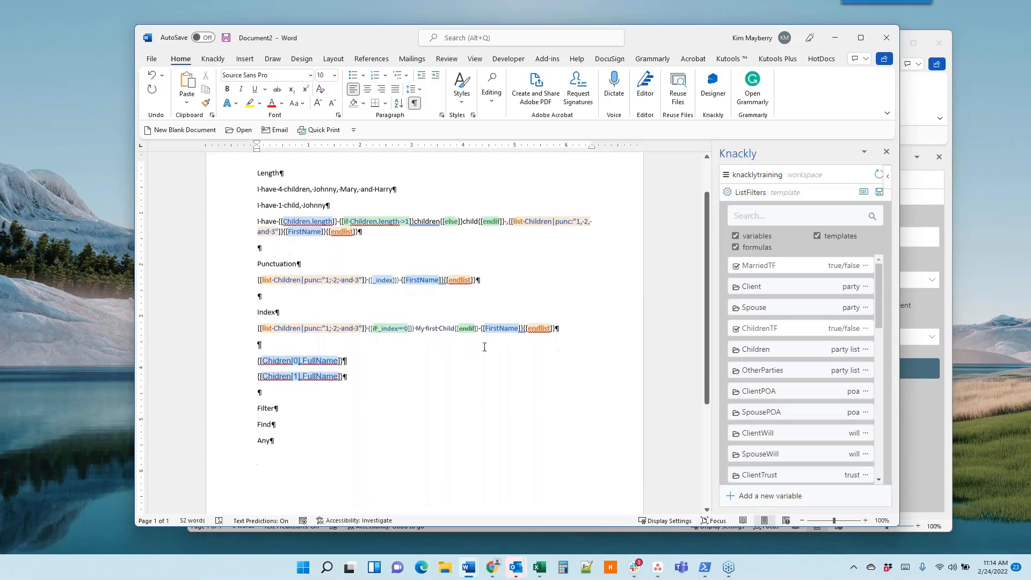
pyautogui.click(283, 348)
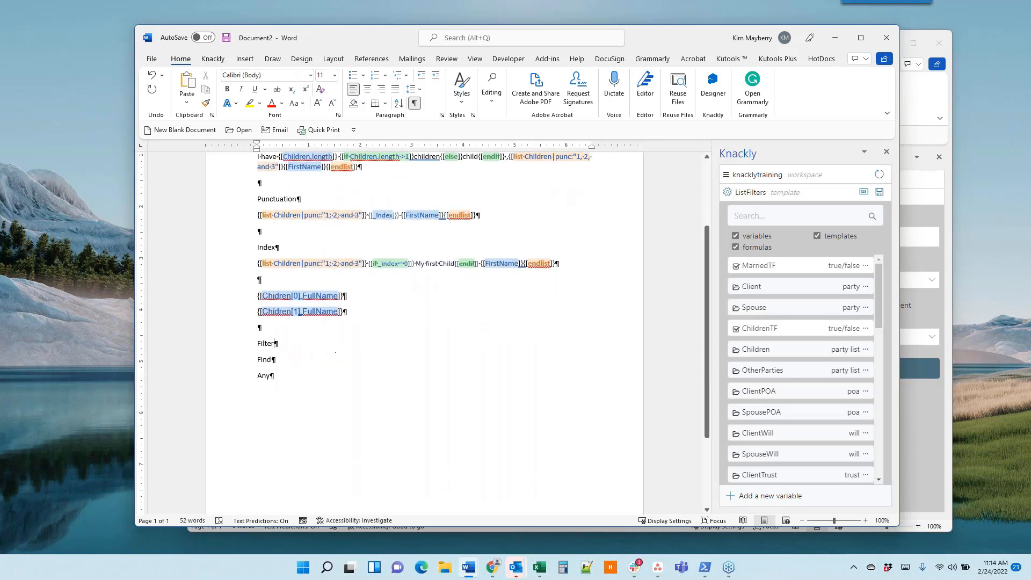
pyautogui.press('Return')
pyautogui.click(866, 352)
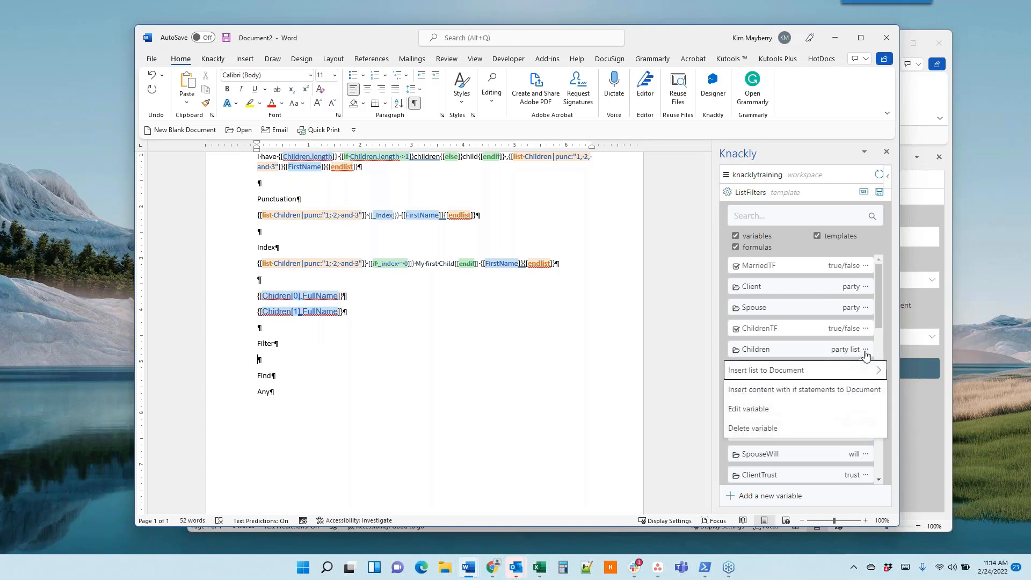
pyautogui.moveTo(838, 374)
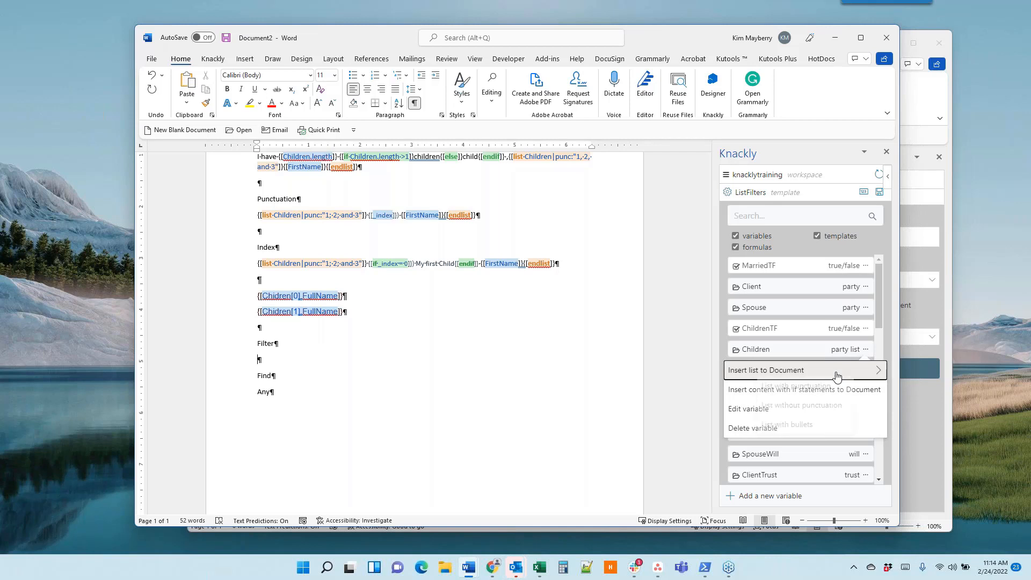
pyautogui.click(802, 393)
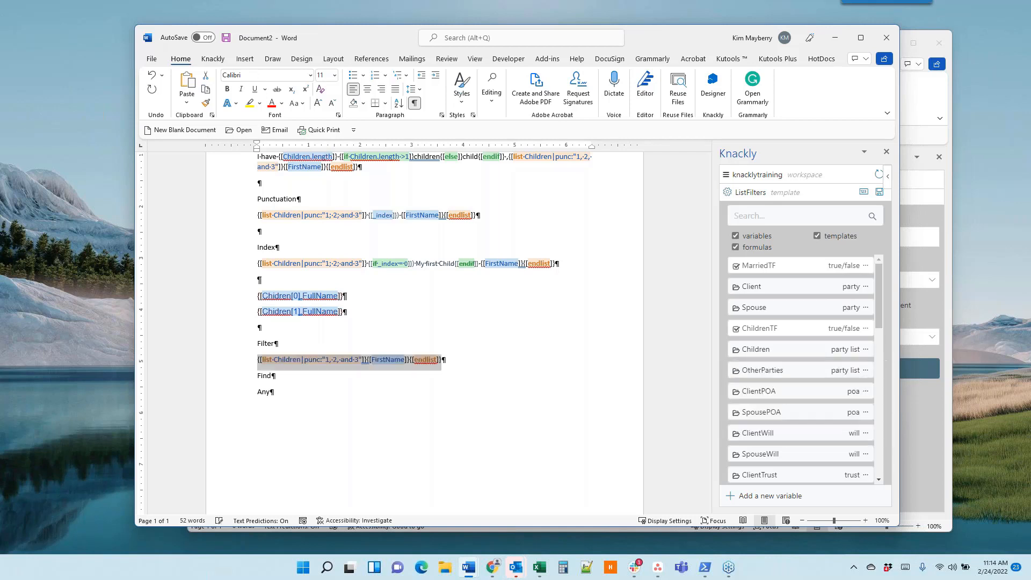
# Step: Add "|filter:" directly after Children in the Filter section's list code, ahead of the punc filter
pyautogui.click(301, 360)
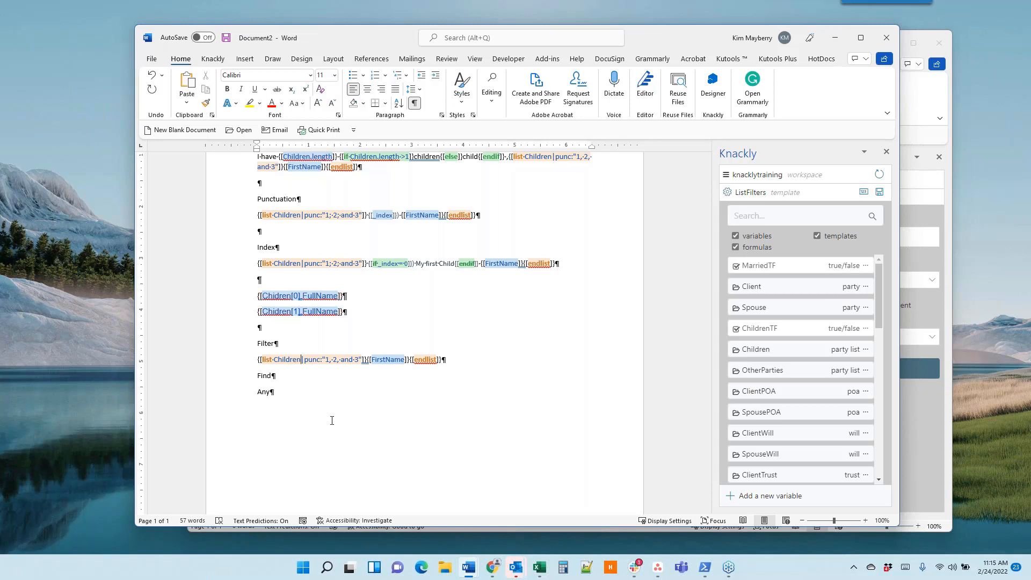
pyautogui.click(302, 359)
pyautogui.write('\\')
pyautogui.press('BackSpace')
pyautogui.write('|filter:')
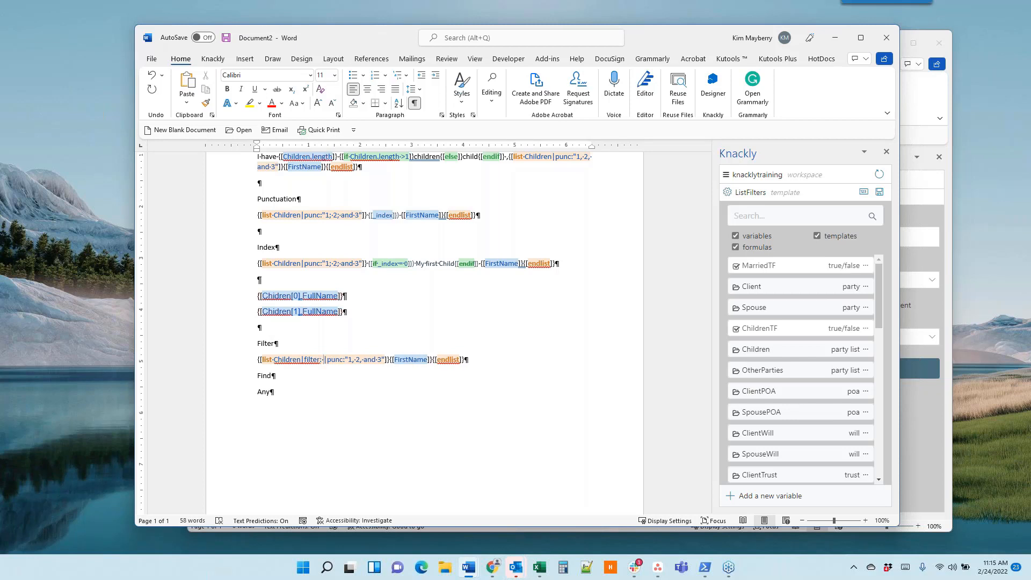
# Step: Look through the fields of the Children variable down to the Age and Minor formulas
pyautogui.click(780, 350)
pyautogui.scroll(-5, 811, 396)
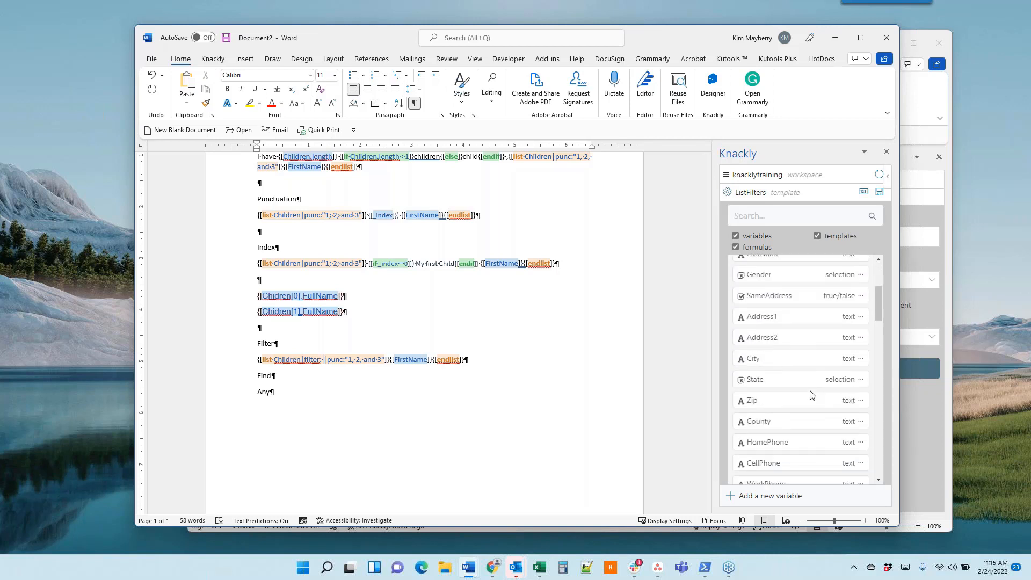
pyautogui.scroll(-3, 810, 396)
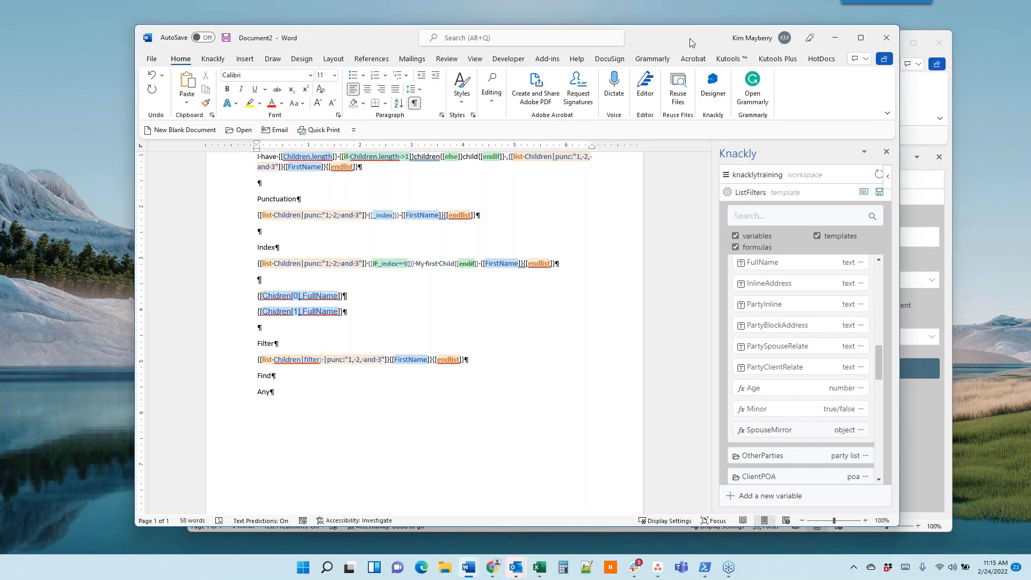
# Step: Switch to the Knackly designer in Chrome and show the formulas of the party element
pyautogui.moveTo(684, 38); pyautogui.dragTo(569, 42)
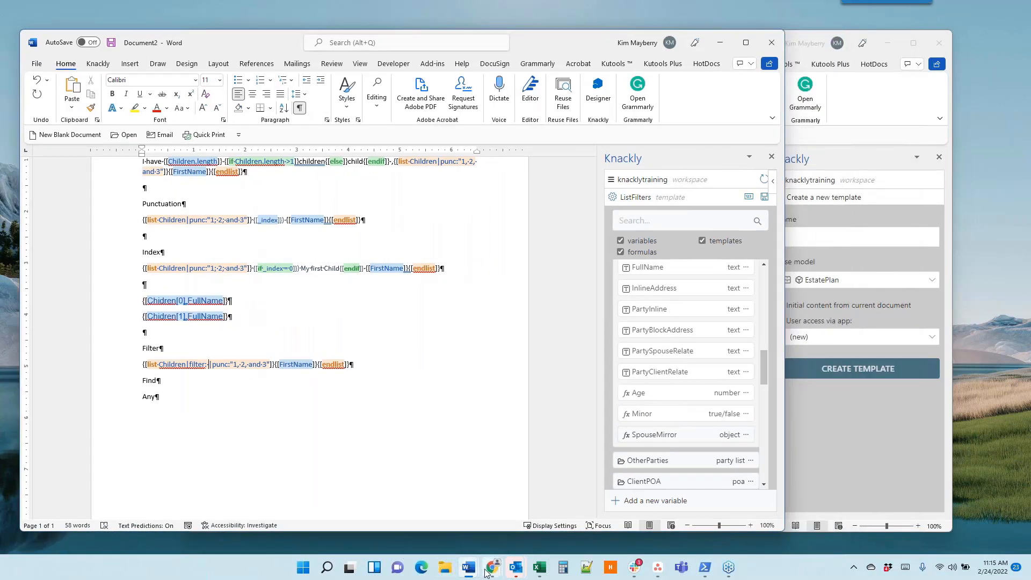
pyautogui.moveTo(485, 573)
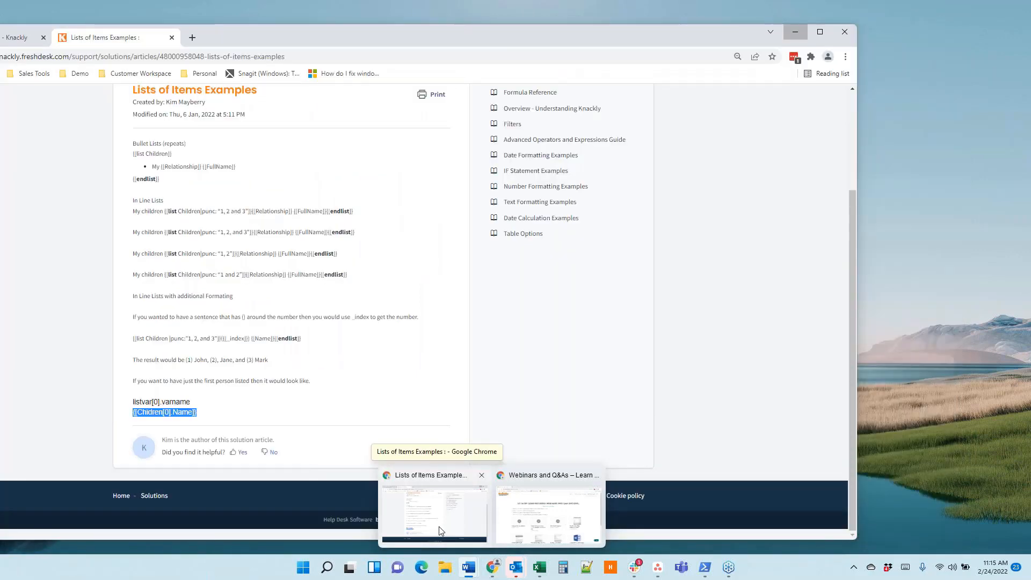
pyautogui.click(440, 530)
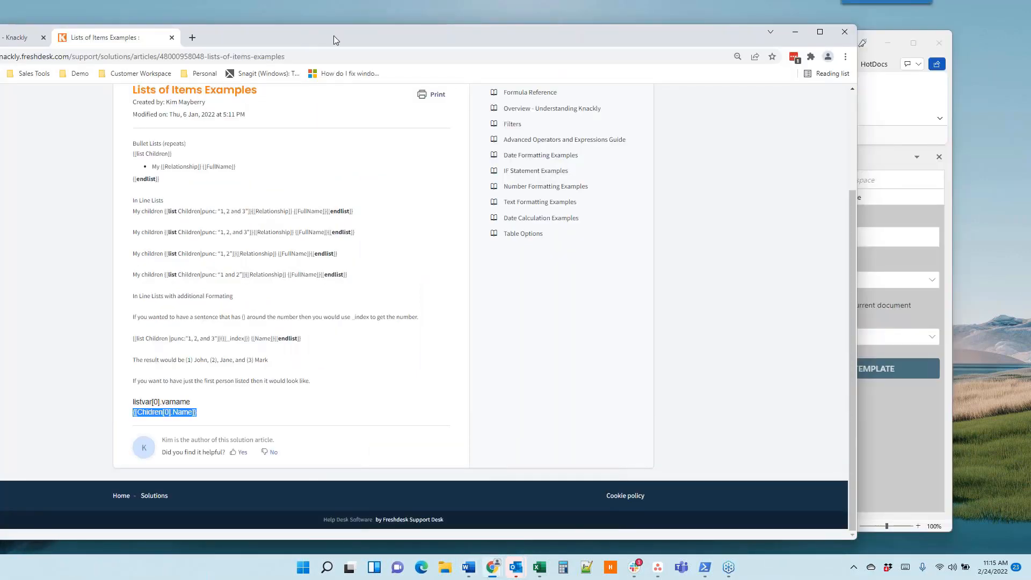
pyautogui.moveTo(333, 36); pyautogui.dragTo(503, 23)
pyautogui.click(154, 33)
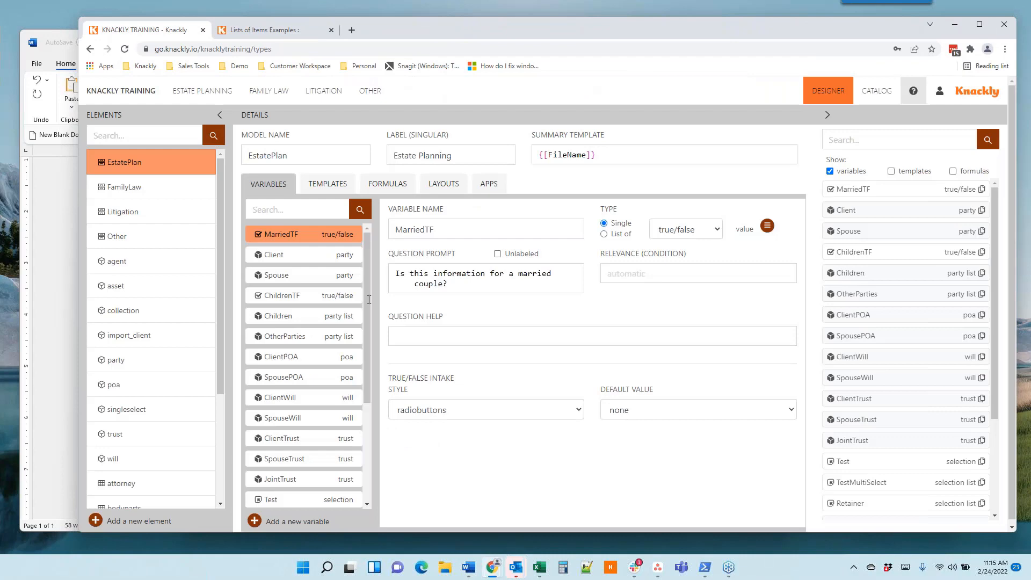
pyautogui.click(199, 361)
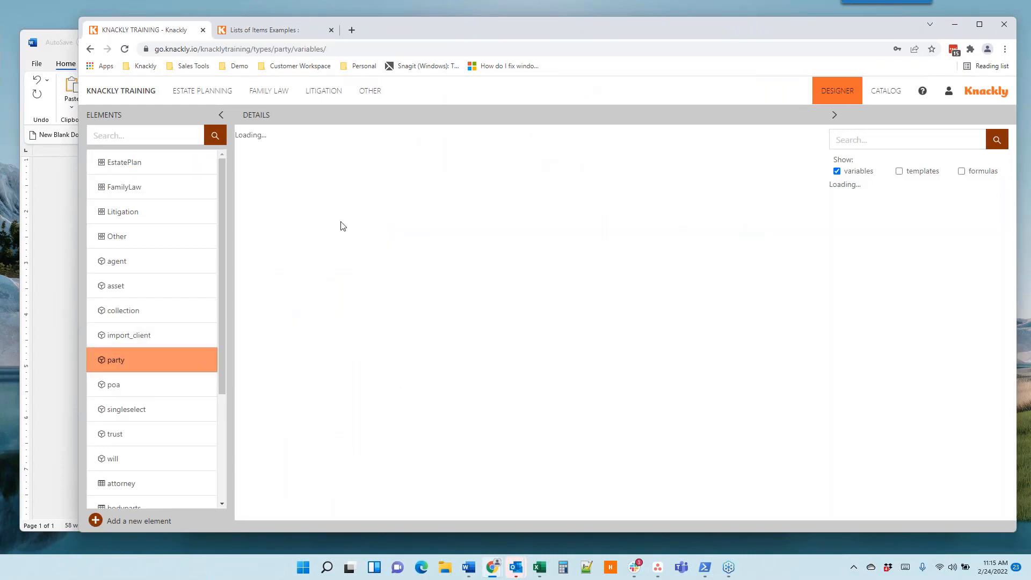
pyautogui.click(389, 183)
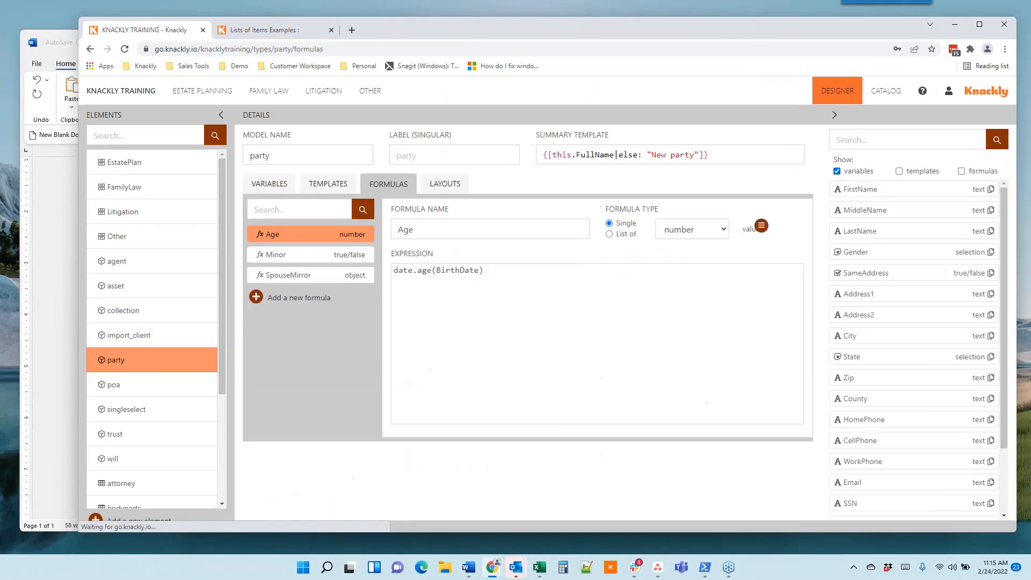
# Step: Examine how the party element's Age and Minor formulas use BirthDate in their expressions
pyautogui.click(304, 235)
pyautogui.moveTo(412, 229); pyautogui.dragTo(399, 229)
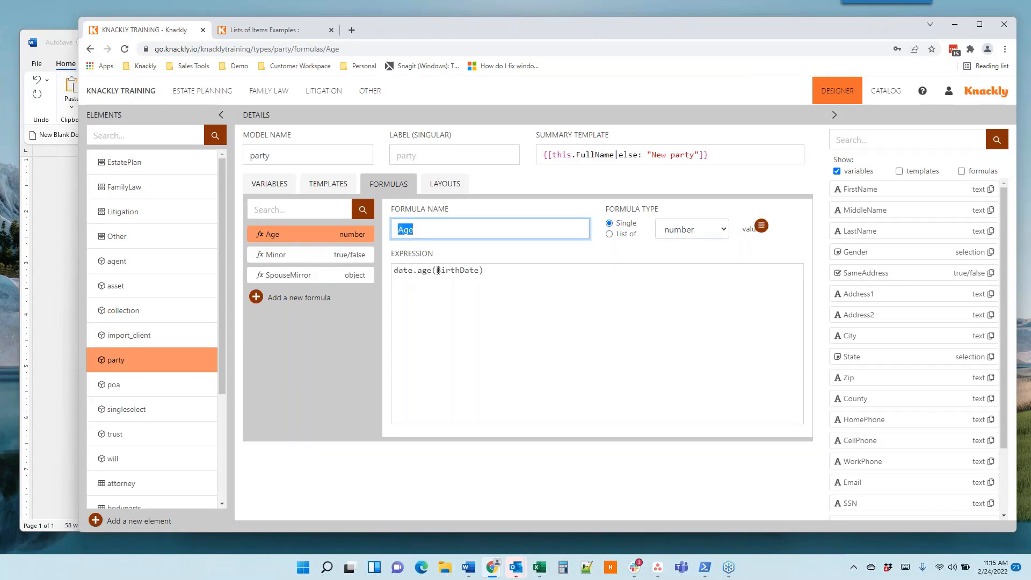
pyautogui.moveTo(436, 270); pyautogui.dragTo(480, 269)
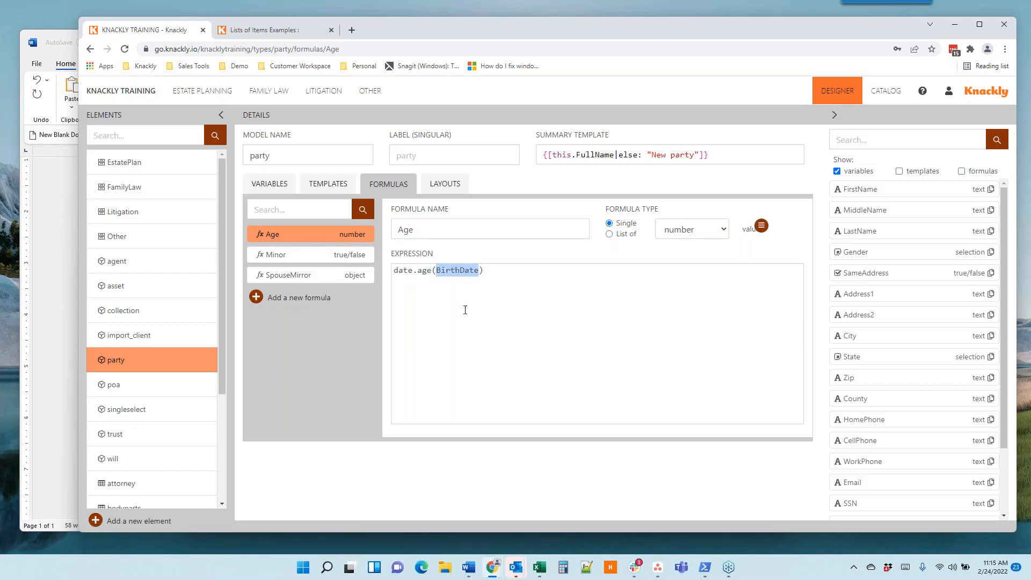
pyautogui.click(312, 259)
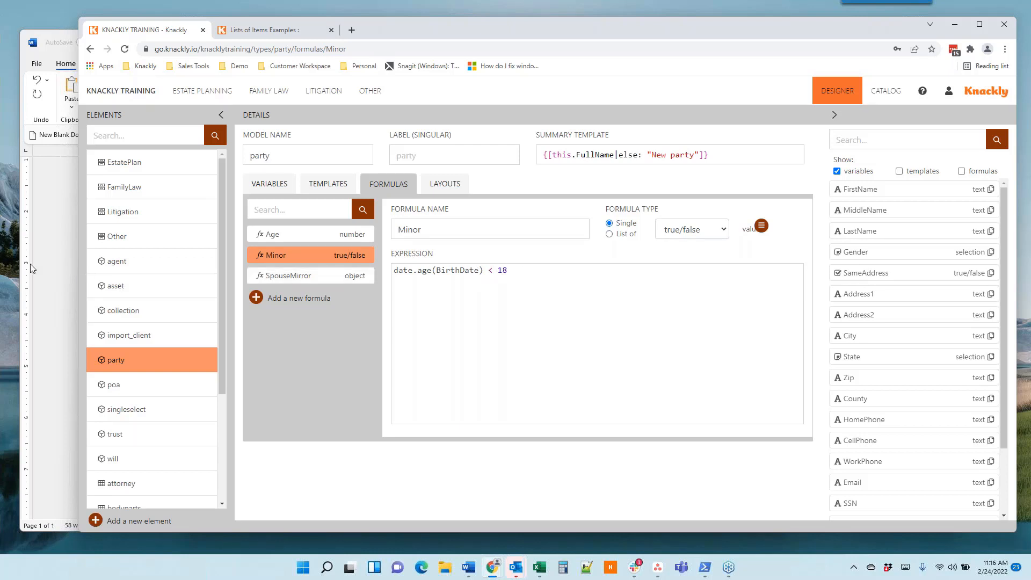
# Step: Return to the Word template and enter the condition Age < 18 for the filter in the Filter section's list
pyautogui.click(44, 262)
pyautogui.click(209, 364)
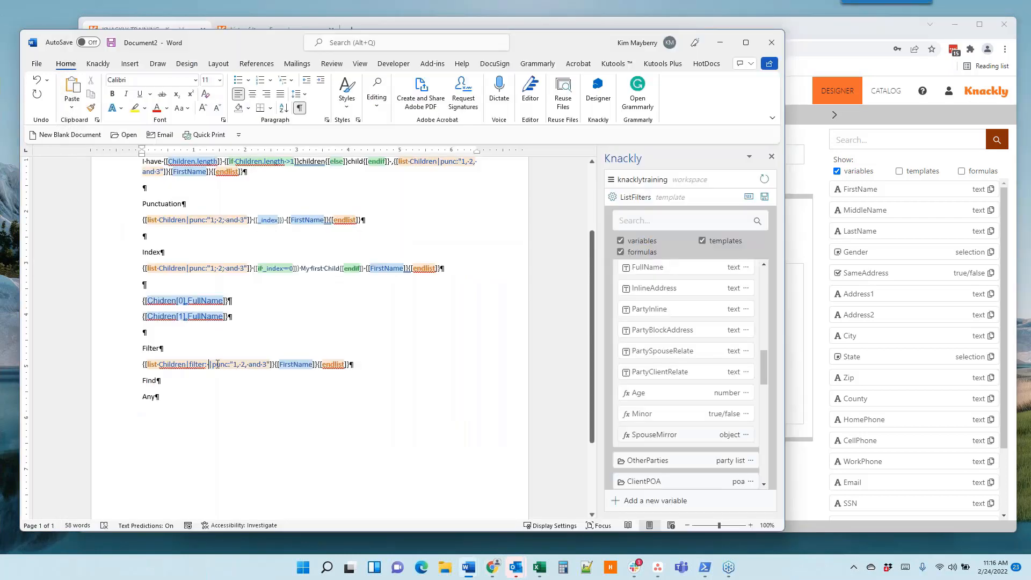
pyautogui.write('Age')
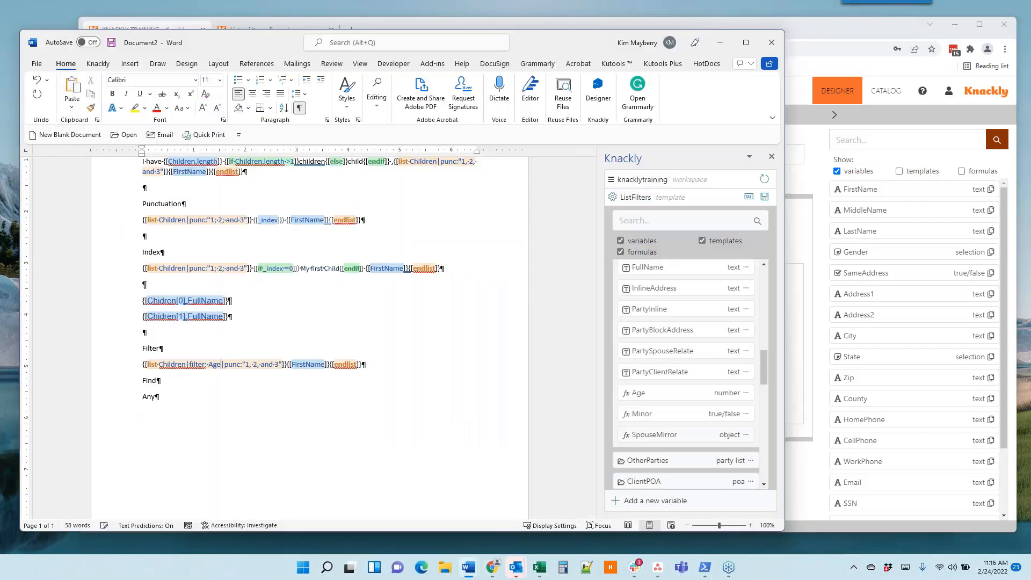
pyautogui.write('<')
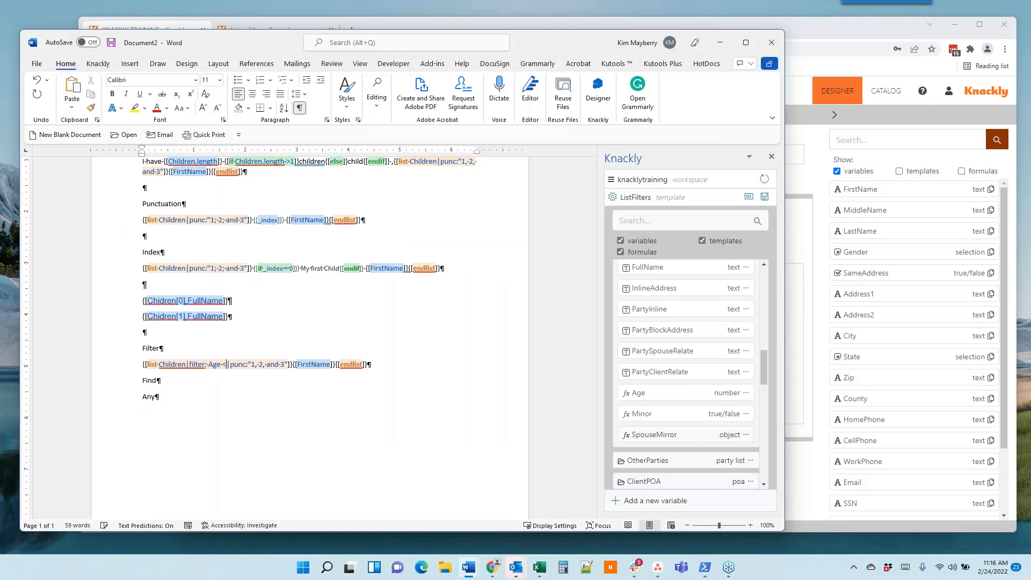
pyautogui.write(' 18')
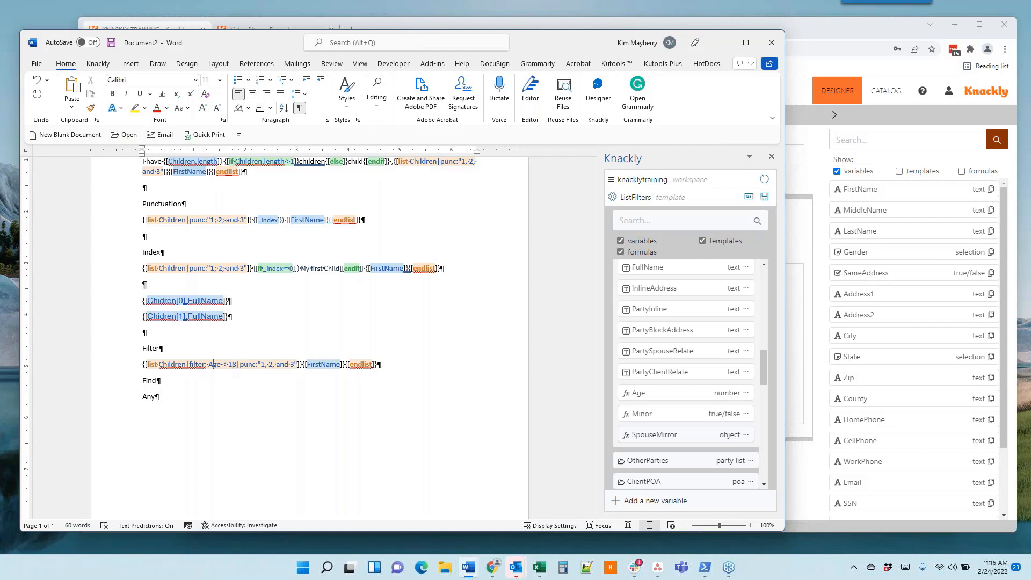
# Step: Try to save the ListFilters template, collapse the error list, and go to field number 13
pyautogui.click(764, 197)
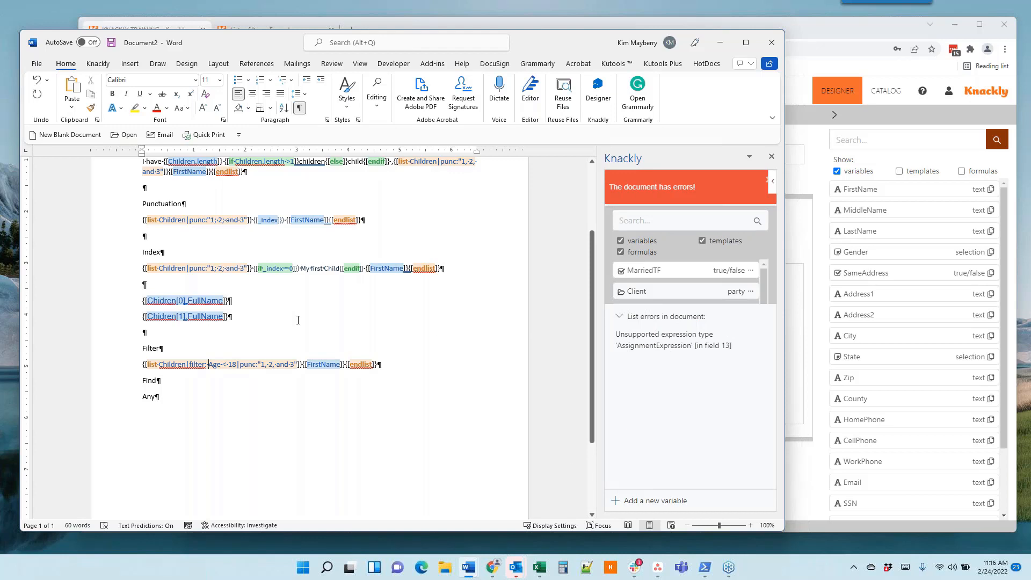
pyautogui.click(620, 316)
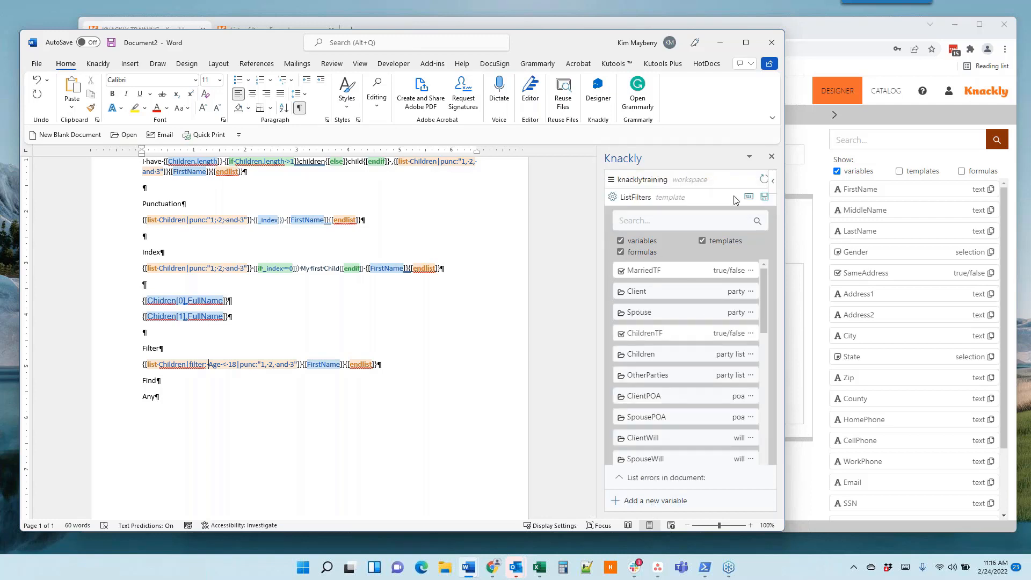
pyautogui.click(749, 197)
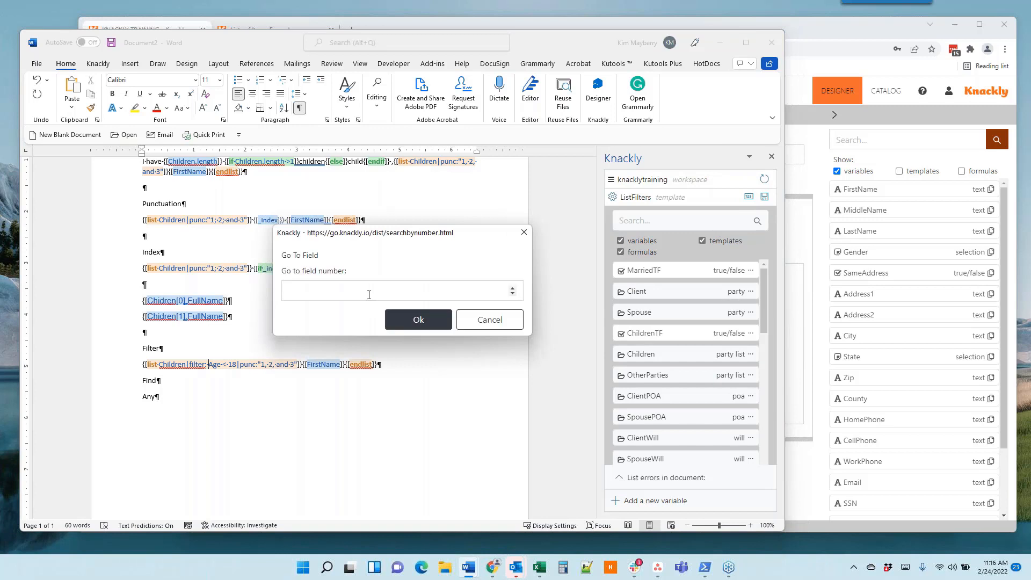
pyautogui.click(368, 295)
pyautogui.write('13')
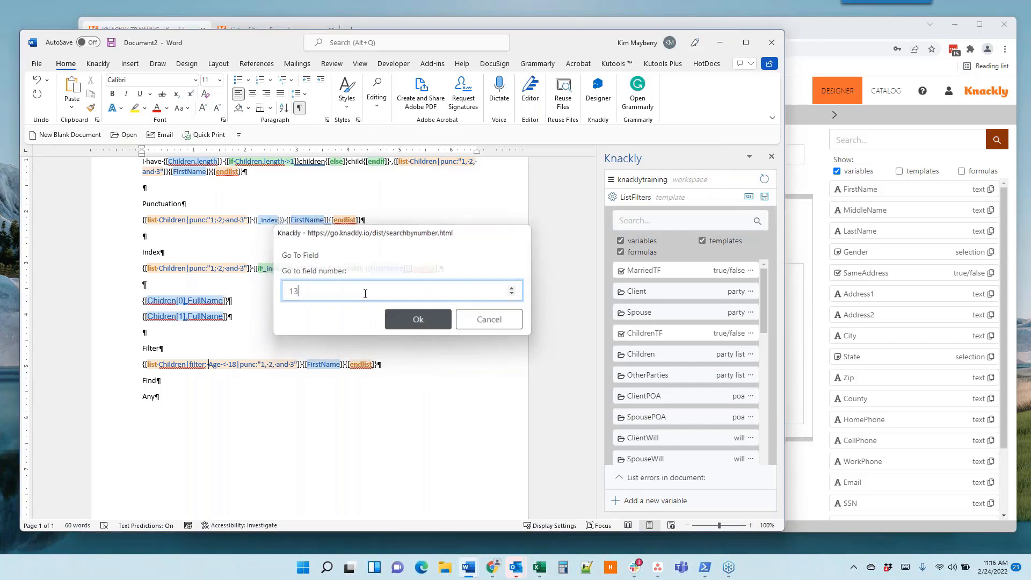
pyautogui.press('Return')
# Step: Change the if condition in the Index section's list to _index[0] and try to save the template
pyautogui.click(279, 241)
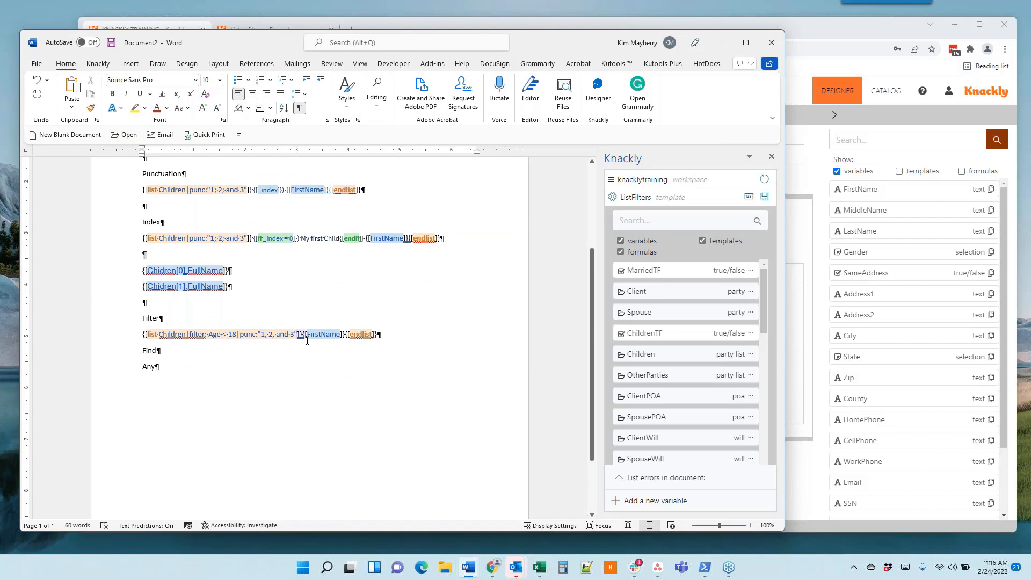
pyautogui.press('BackSpace')
pyautogui.press('BackSpace')
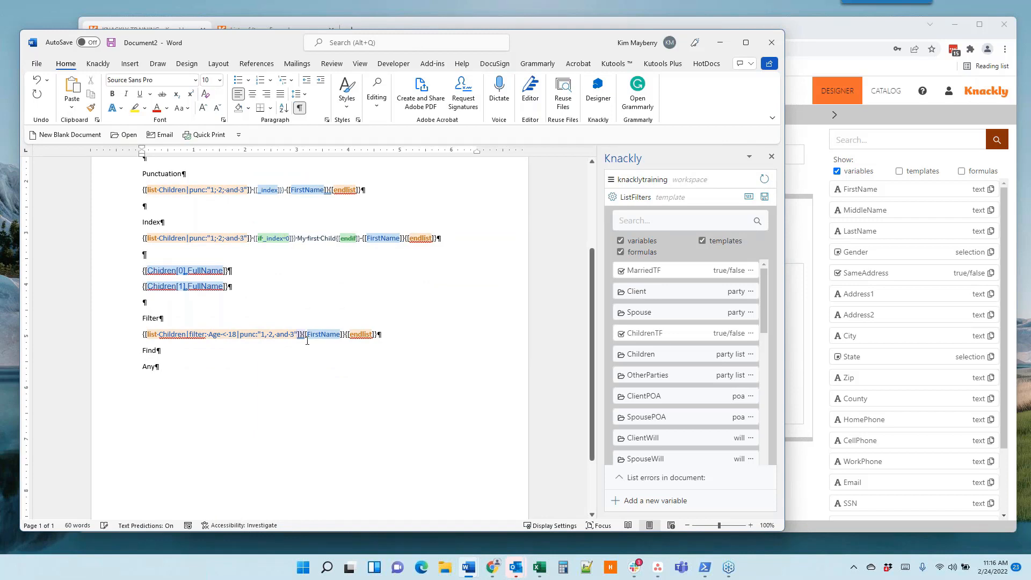
pyautogui.press('BackSpace')
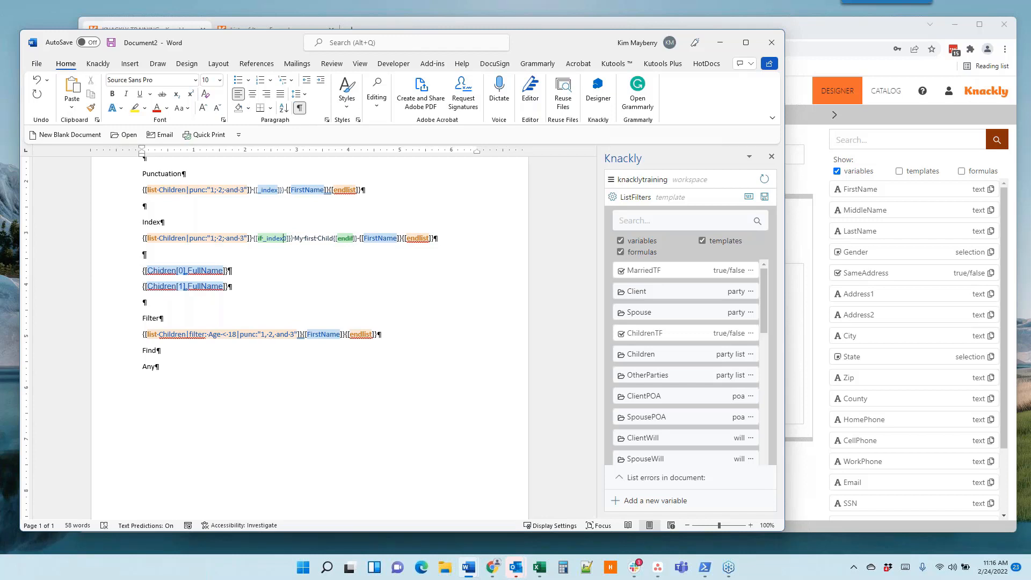
pyautogui.write('[')
pyautogui.press('BackSpace')
pyautogui.write('[')
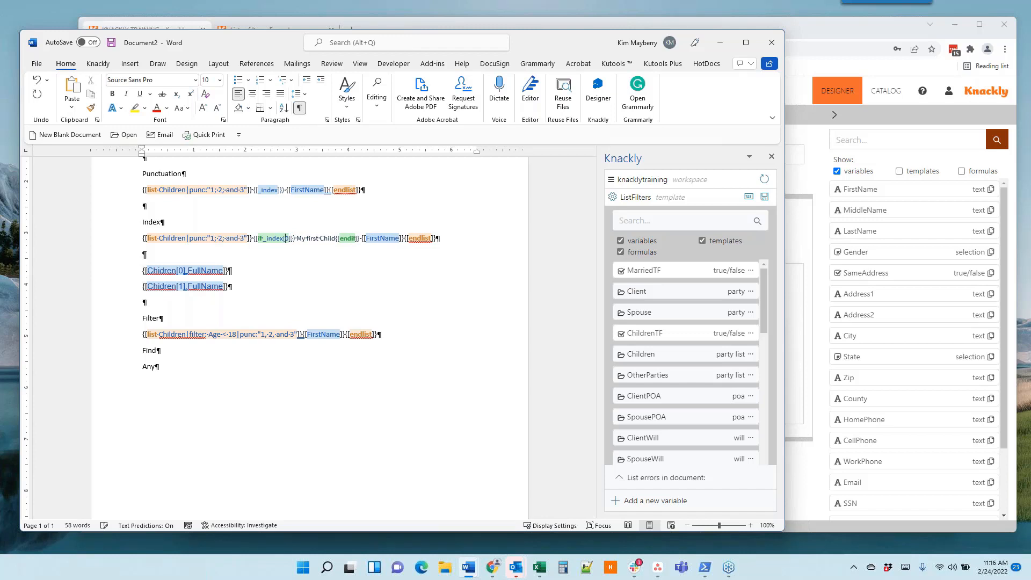
pyautogui.write(']')
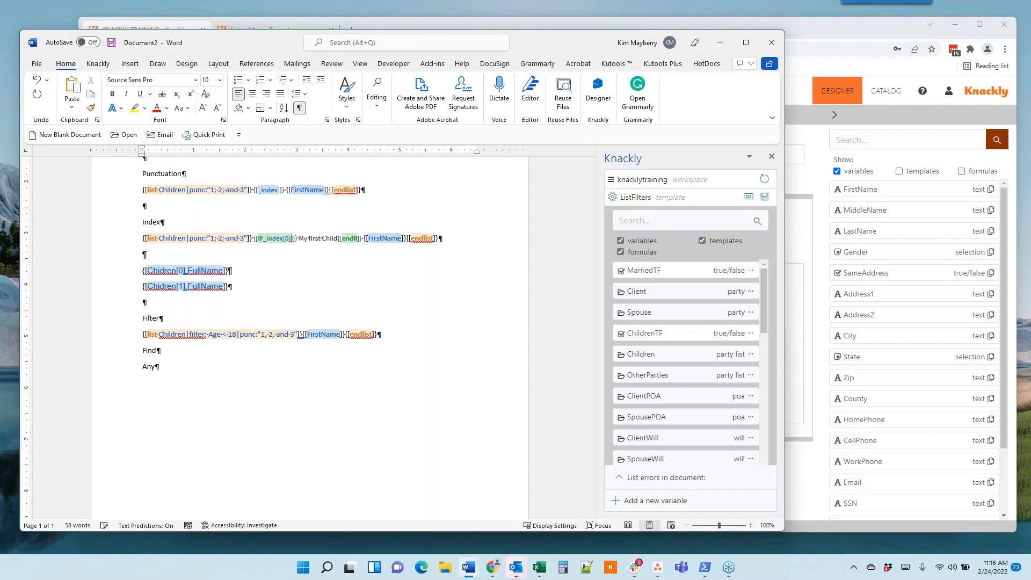
pyautogui.click(765, 198)
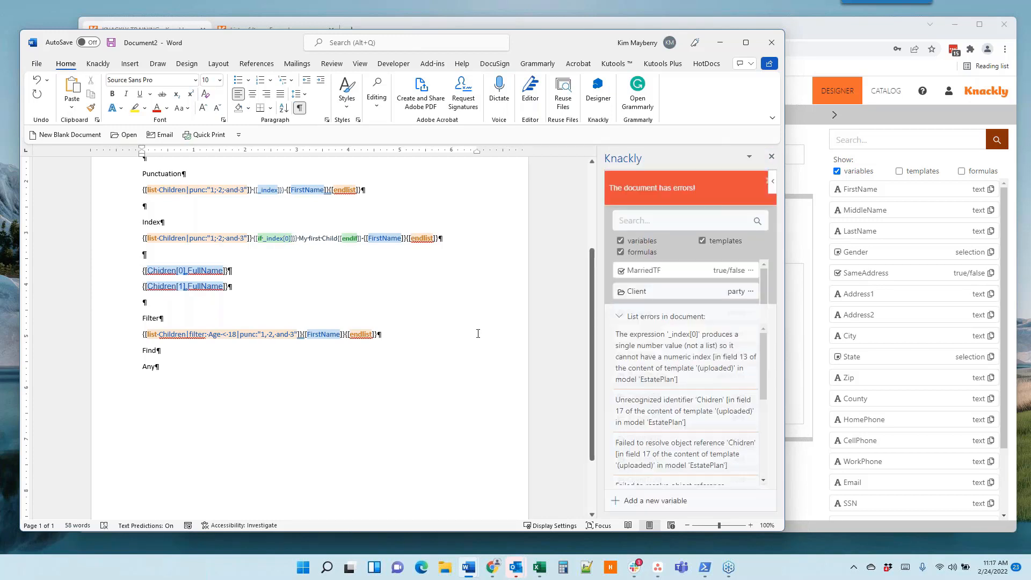
# Step: Delete the if and endif fields around "My first Child" in the Index section and try to save the template
pyautogui.click(298, 248)
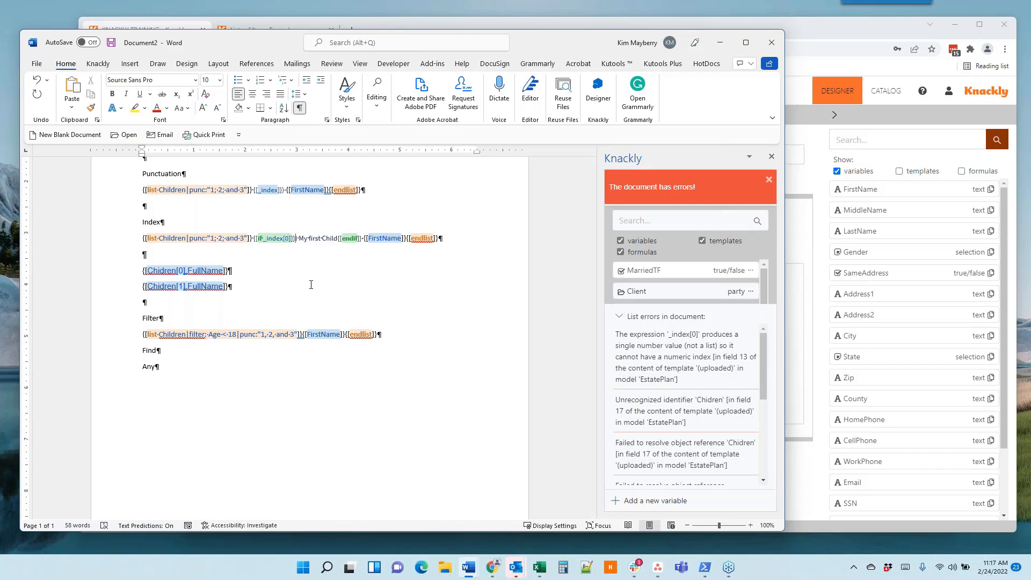
pyautogui.press('BackSpace')
pyautogui.press('BackSpace')
pyautogui.press('BackSpace')
pyautogui.press('BackSpace')
pyautogui.press('BackSpace')
pyautogui.press('BackSpace')
pyautogui.press('BackSpace')
pyautogui.press('BackSpace')
pyautogui.press('BackSpace')
pyautogui.press('BackSpace')
pyautogui.press('BackSpace')
pyautogui.press('BackSpace')
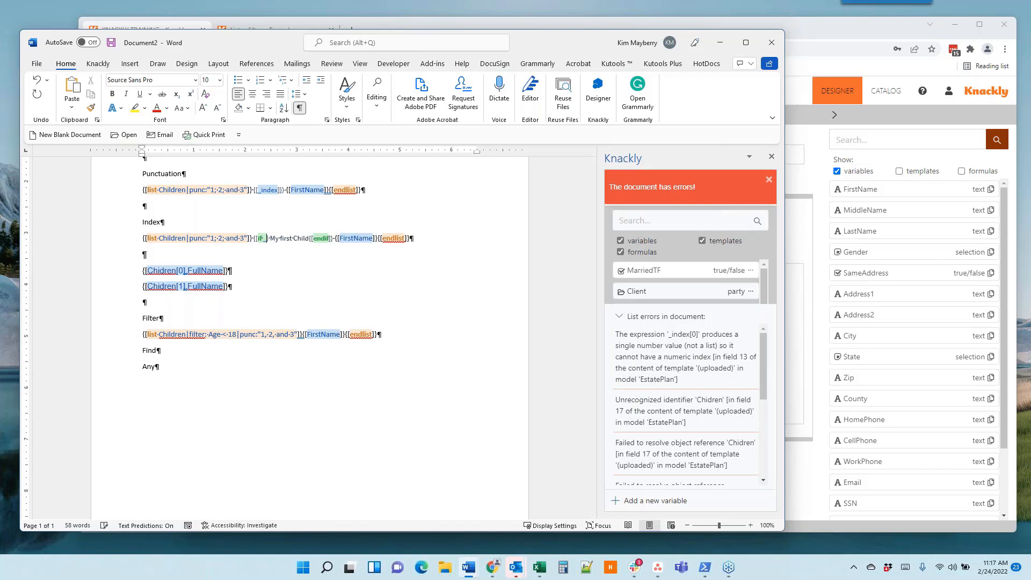
pyautogui.press('BackSpace')
pyautogui.press('BackSpace')
pyautogui.press('BackSpace')
pyautogui.press('BackSpace')
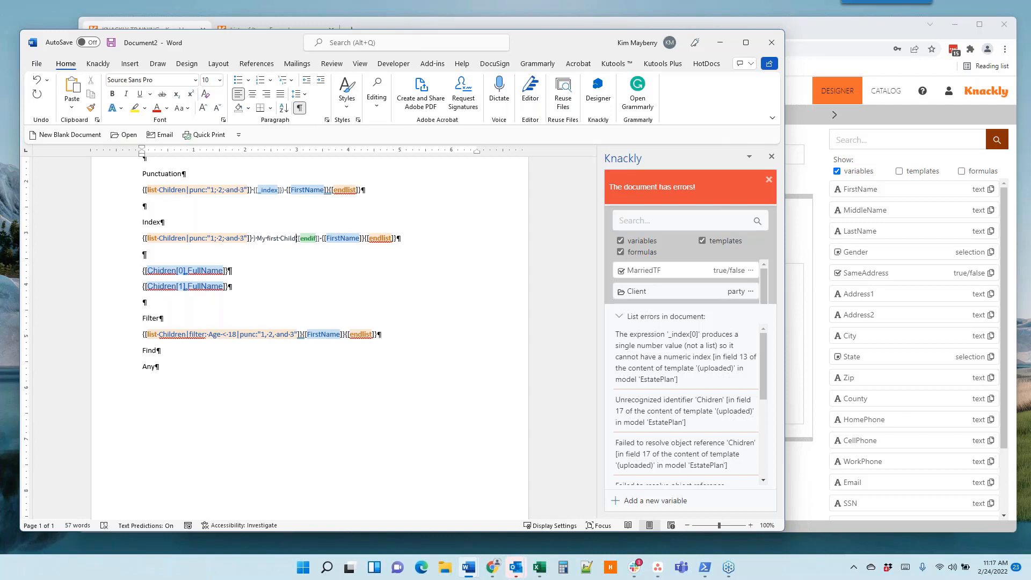
pyautogui.press('Delete')
pyautogui.press('Delete')
pyautogui.press('Delete')
pyautogui.press('Delete')
pyautogui.press('Delete')
pyautogui.press('Delete')
pyautogui.press('Delete')
pyautogui.press('Delete')
pyautogui.press('Delete')
pyautogui.press('Delete')
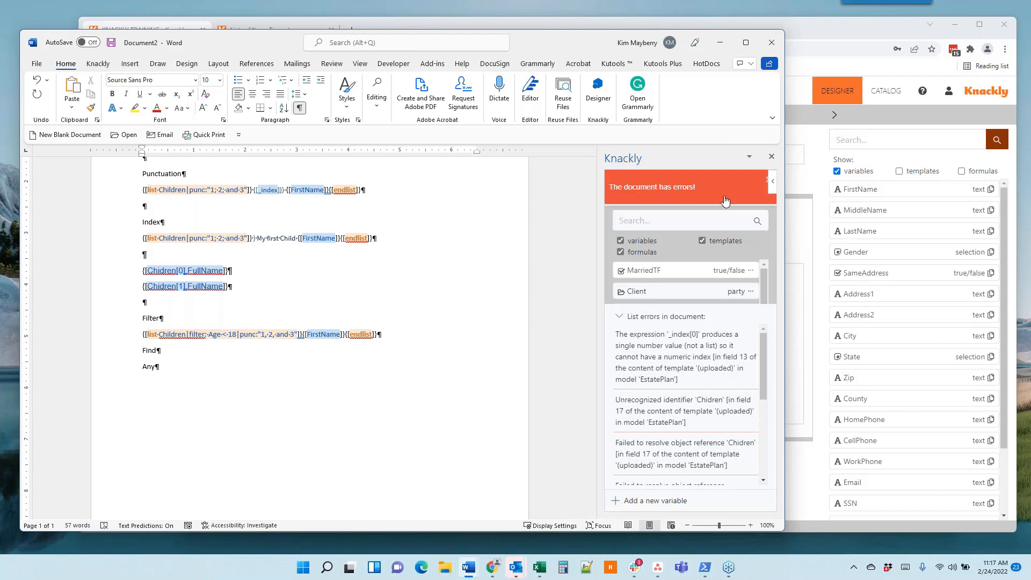
pyautogui.click(769, 180)
pyautogui.click(764, 198)
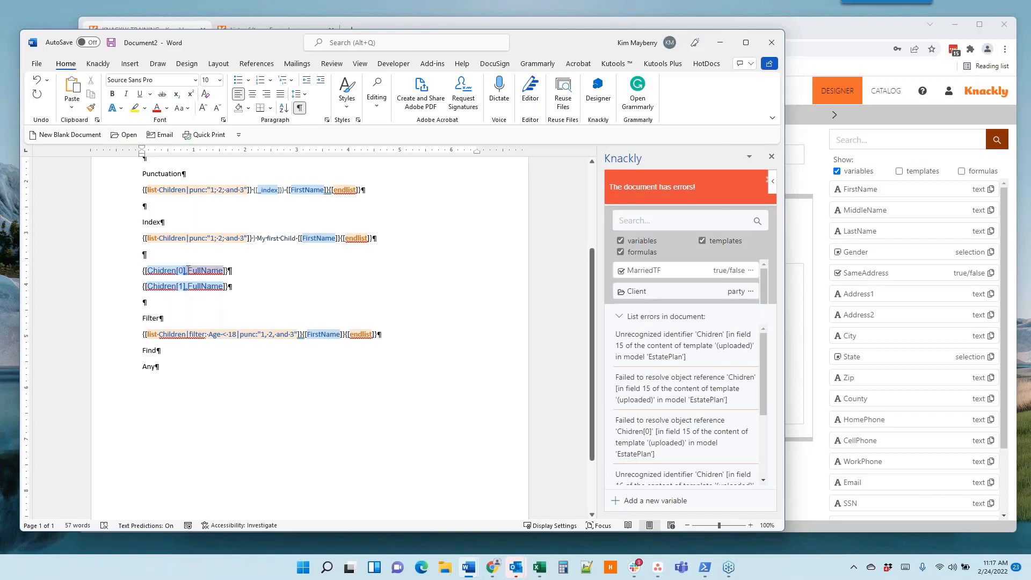
# Step: Correct the misspelled Chidren to Children in the two indexed FullName fields
pyautogui.doubleClick(163, 270)
pyautogui.rightClick(163, 270)
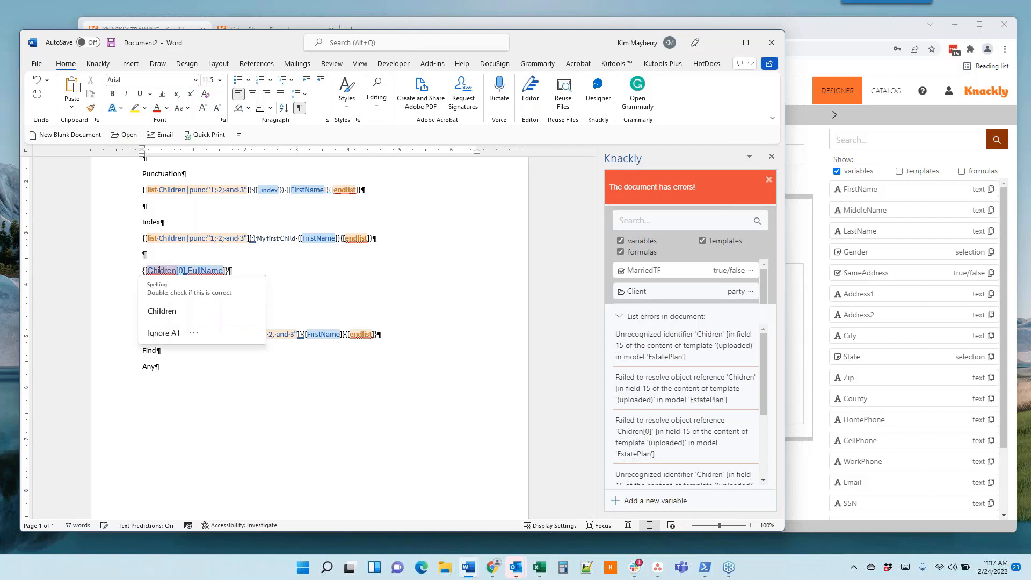
pyautogui.click(156, 311)
pyautogui.write('l')
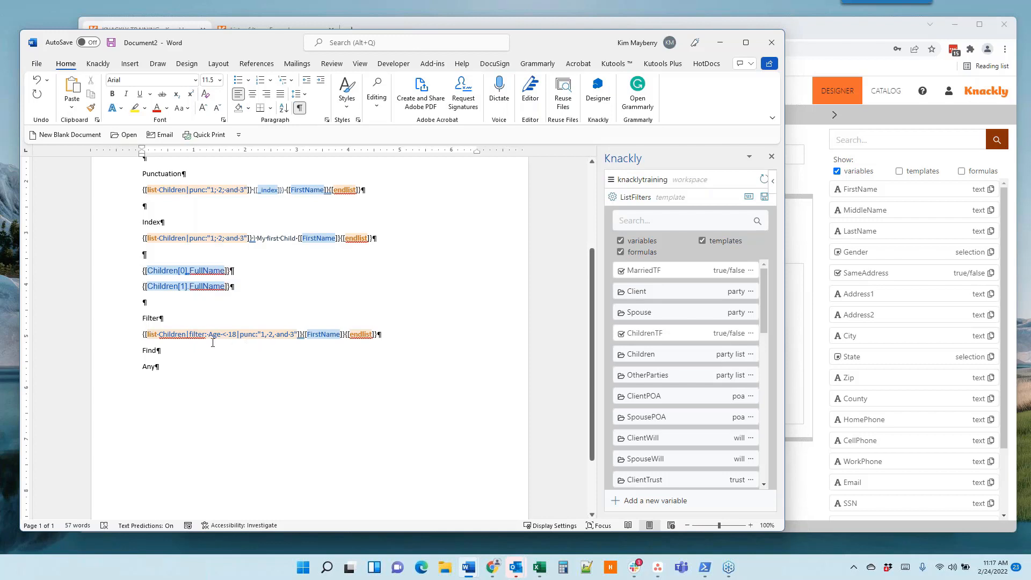
# Step: Duplicate the Filter section's Children list line onto a new line directly below it
pyautogui.moveTo(422, 339); pyautogui.dragTo(142, 336)
pyautogui.hotkey('ctrl', 'c')
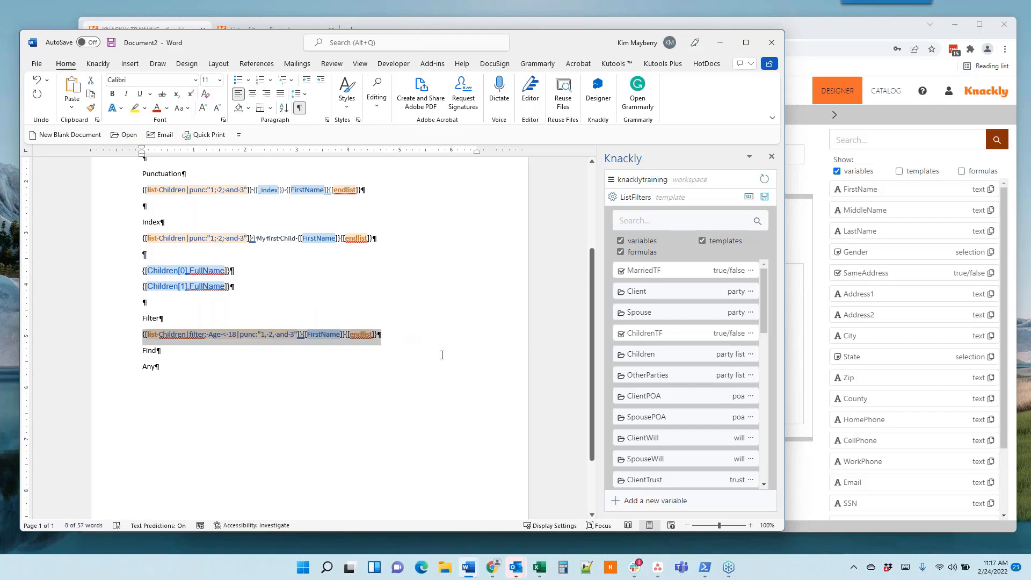
pyautogui.click(425, 338)
pyautogui.press('Return')
pyautogui.hotkey('ctrl', 'v')
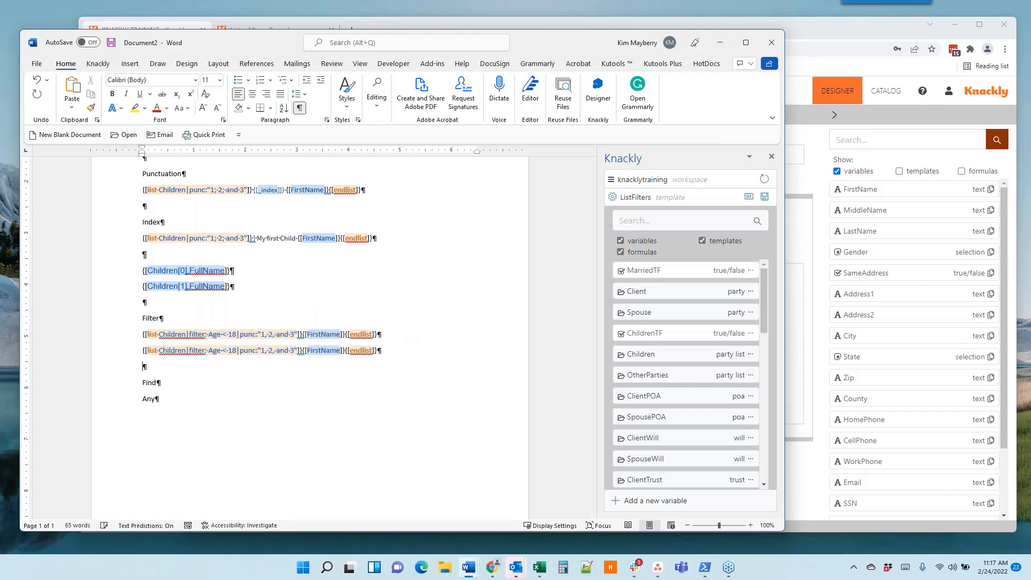
# Step: Replace the filter condition in the copied Children list line with Minor
pyautogui.press('Left')
pyautogui.press('Left')
pyautogui.press('Left')
pyautogui.press('Left')
pyautogui.press('Left')
pyautogui.press('Left')
pyautogui.press('Left')
pyautogui.press('Left')
pyautogui.press('Left')
pyautogui.press('Left')
pyautogui.press('Left')
pyautogui.press('Left')
pyautogui.press('Left')
pyautogui.press('Left')
pyautogui.press('Left')
pyautogui.press('Left')
pyautogui.press('Left')
pyautogui.press('Left')
pyautogui.press('Left')
pyautogui.press('Left')
pyautogui.press('Left')
pyautogui.press('Left')
pyautogui.press('Left')
pyautogui.press('Left')
pyautogui.press('Left')
pyautogui.press('Left')
pyautogui.write('Minor')
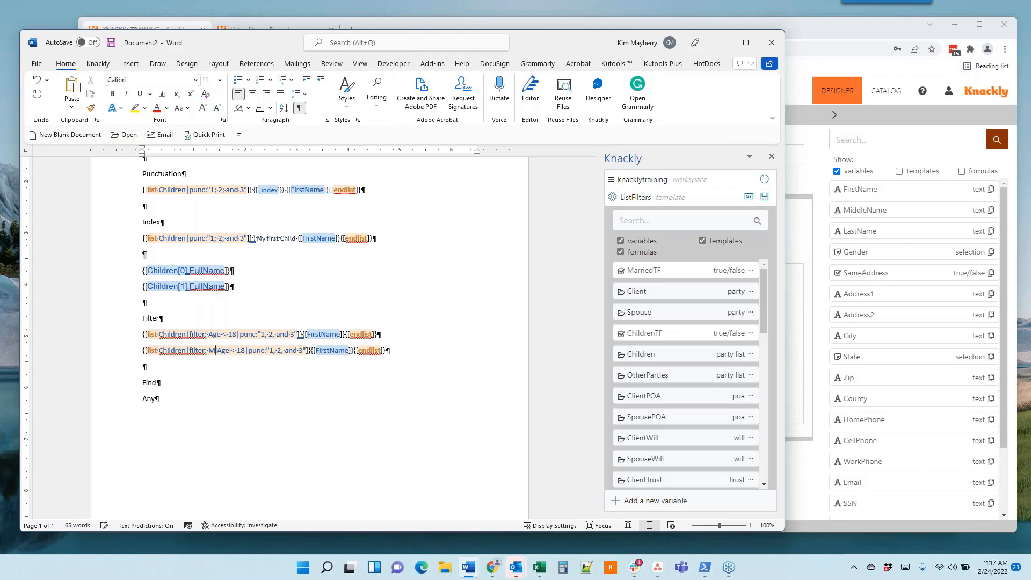
pyautogui.press('Delete')
pyautogui.press('Delete')
pyautogui.press('Delete')
pyautogui.press('Delete')
pyautogui.press('Delete')
pyautogui.press('Delete')
pyautogui.press('Delete')
pyautogui.press('Delete')
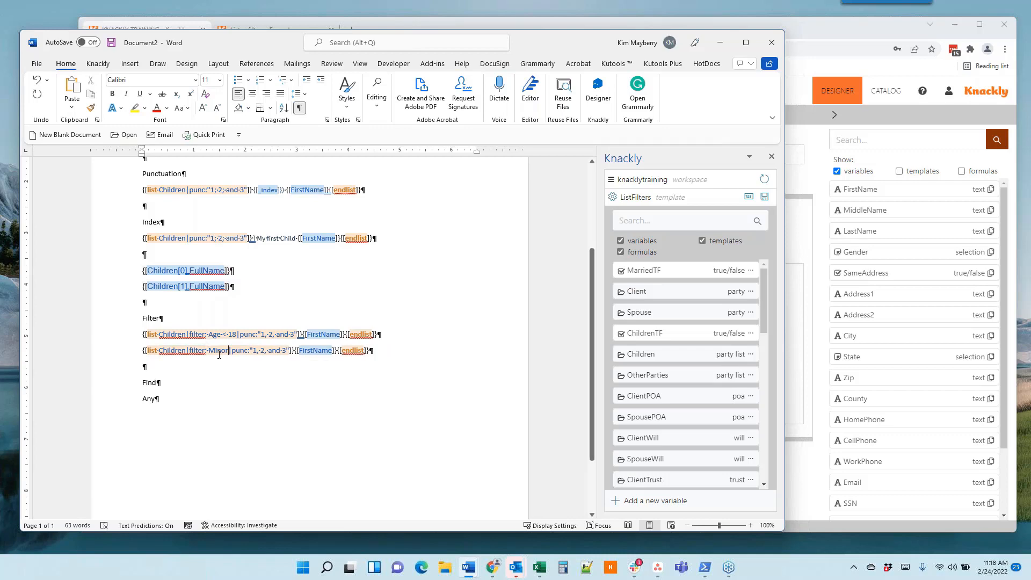
# Step: Switch to the Knackly designer in Chrome to review the party element's Minor formula, and return to the Word template
pyautogui.click(864, 45)
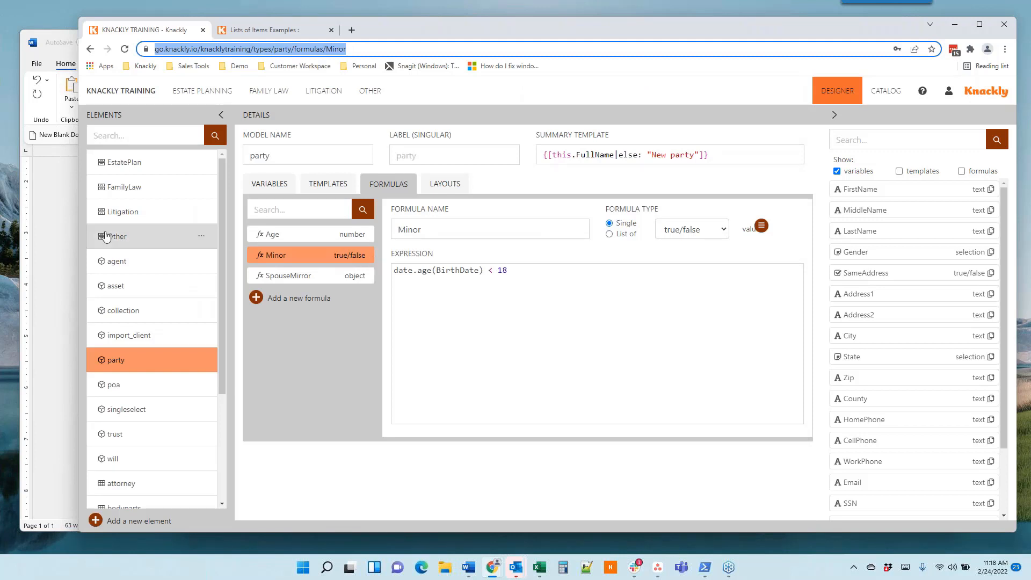
pyautogui.click(56, 238)
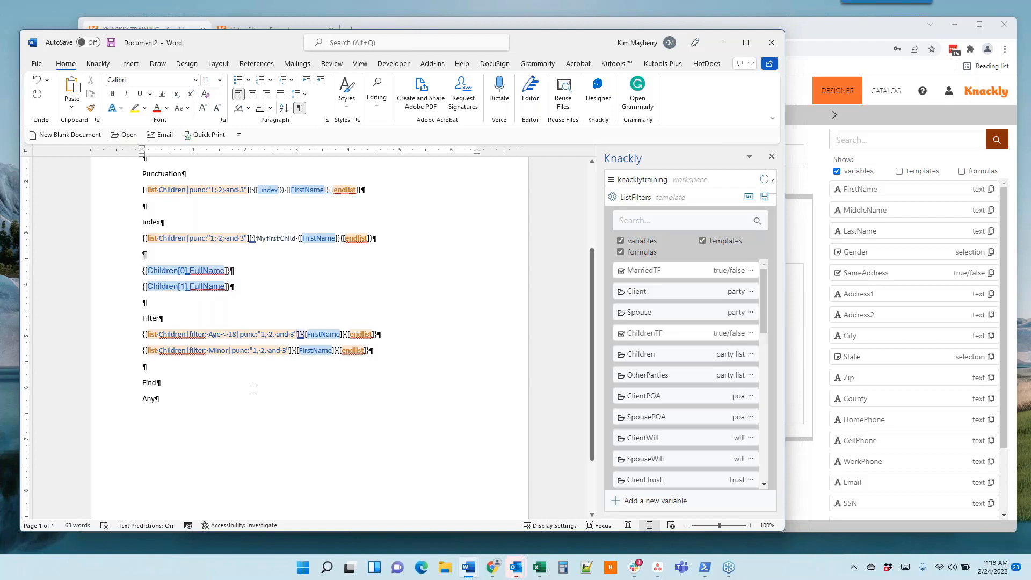
# Step: Add an empty line under the Find heading and insert the Children list without punctuation there
pyautogui.click(198, 392)
pyautogui.press('Return')
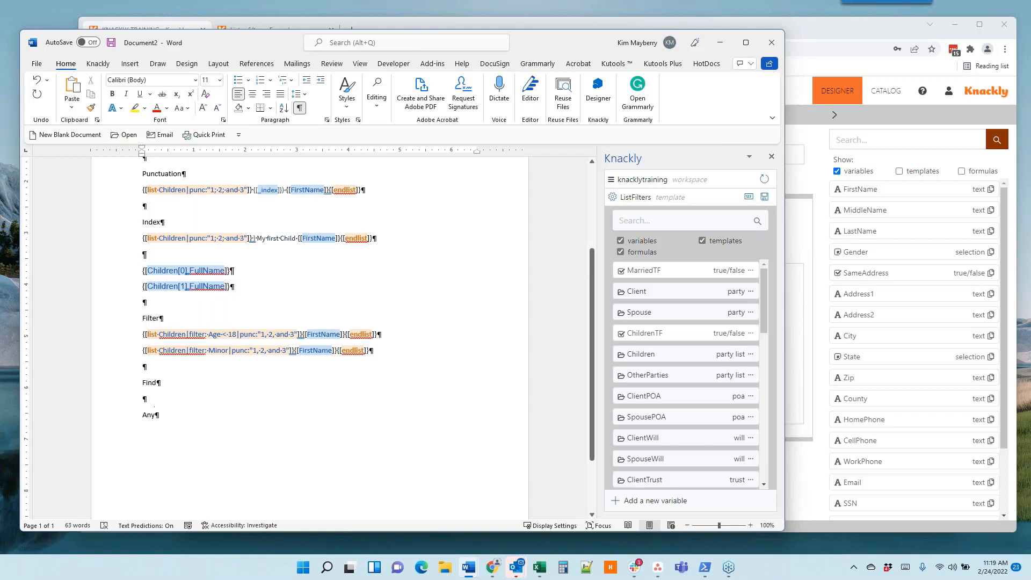
pyautogui.click(990, 442)
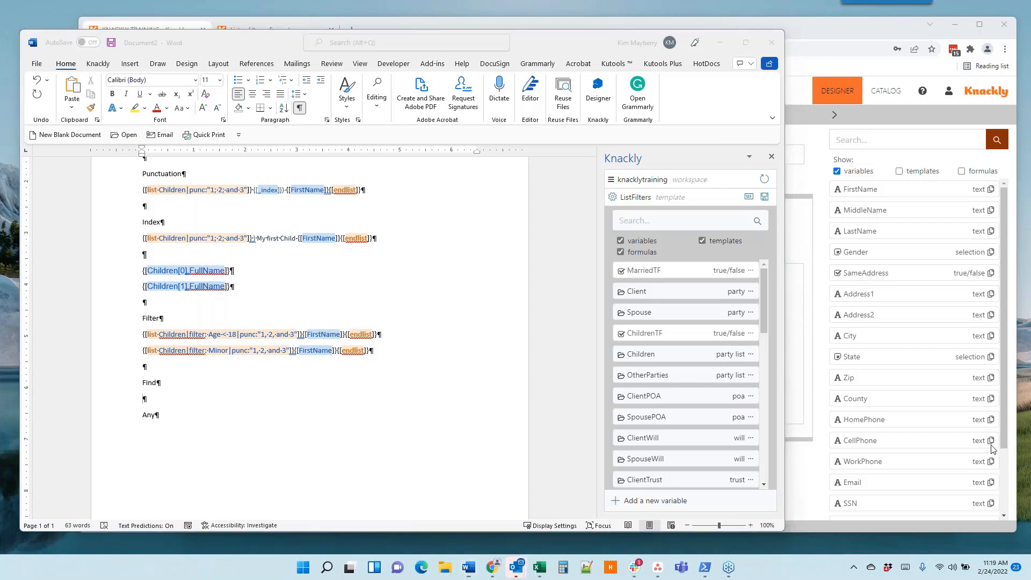
pyautogui.click(129, 401)
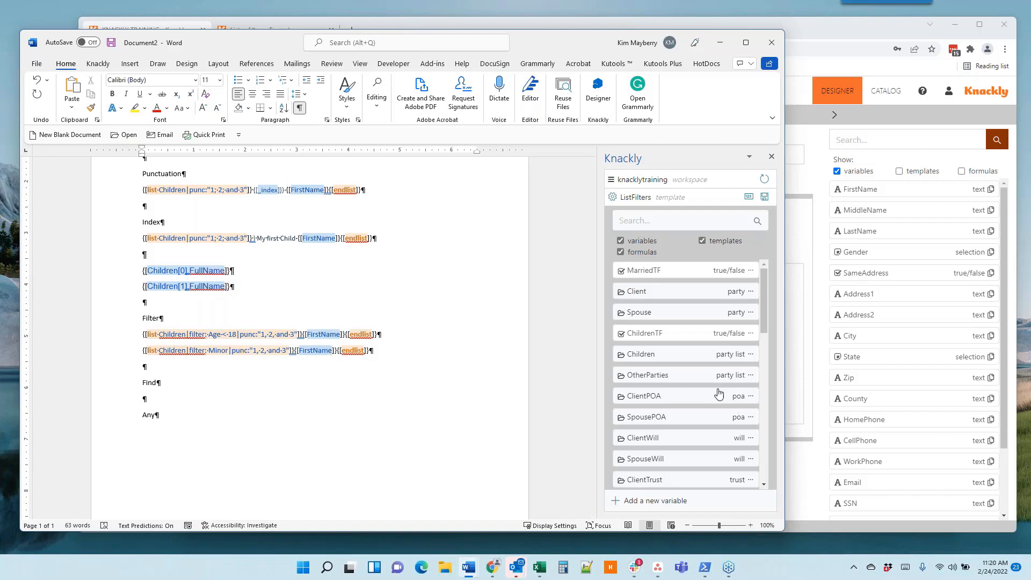
pyautogui.click(751, 354)
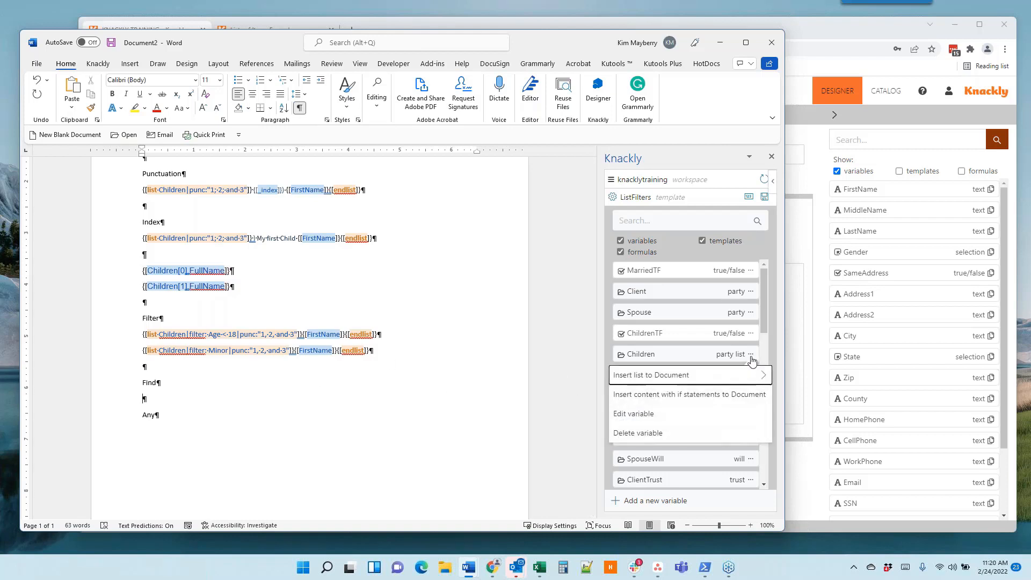
pyautogui.click(733, 381)
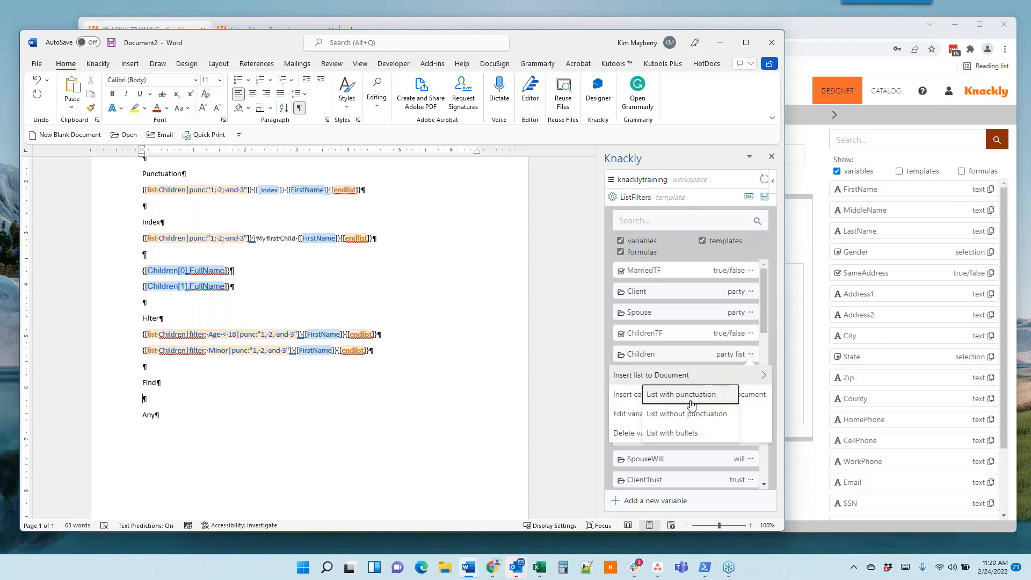
pyautogui.click(687, 414)
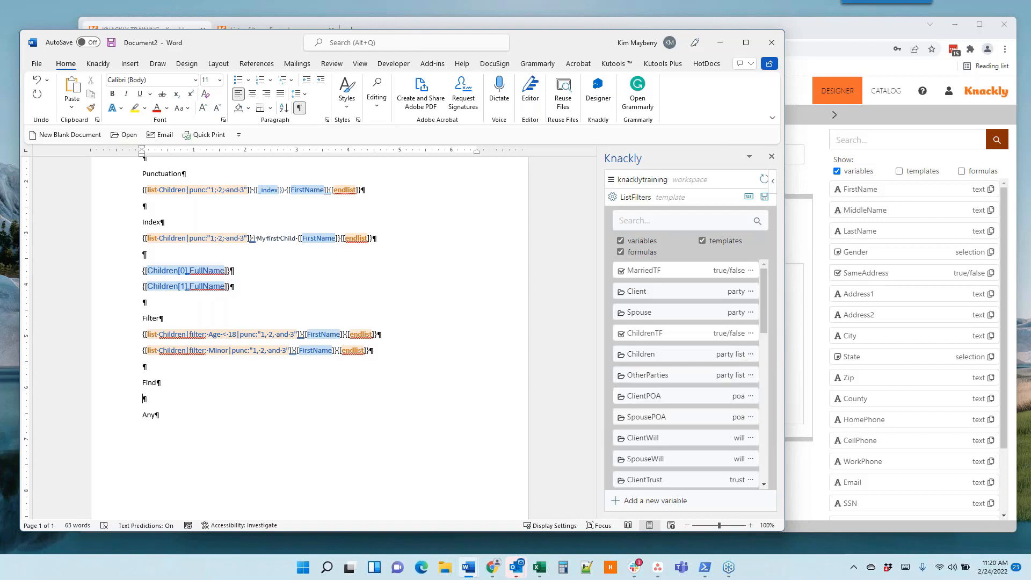
# Step: Add the filter find: Minor after Children in the Find section's list field
pyautogui.click(183, 398)
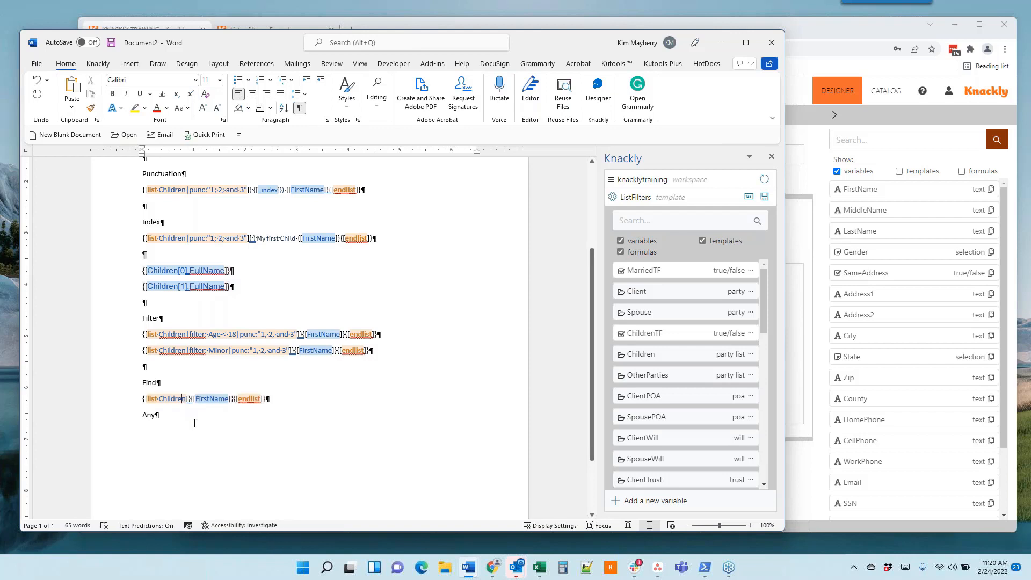
pyautogui.write('|')
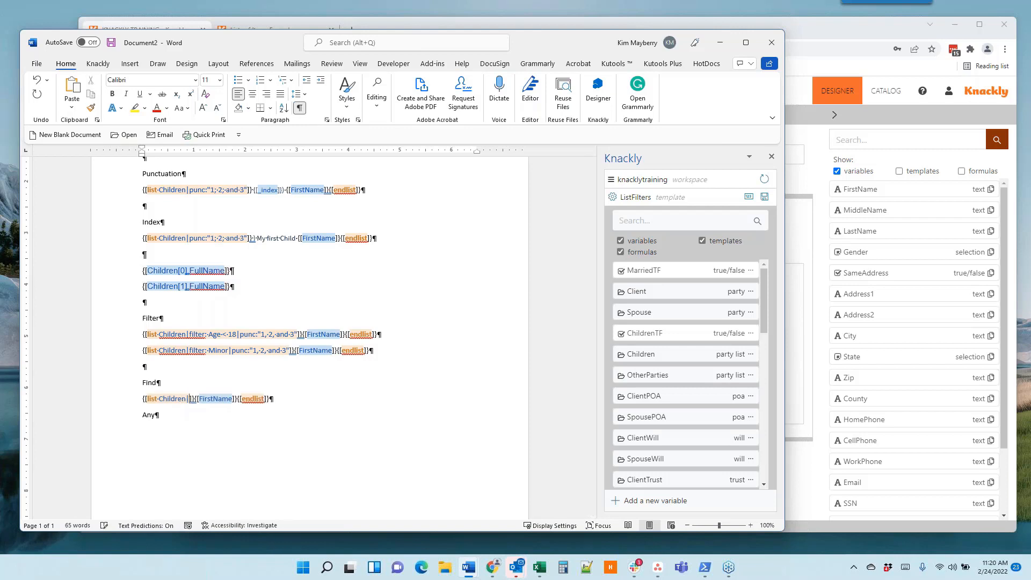
pyautogui.write('filter')
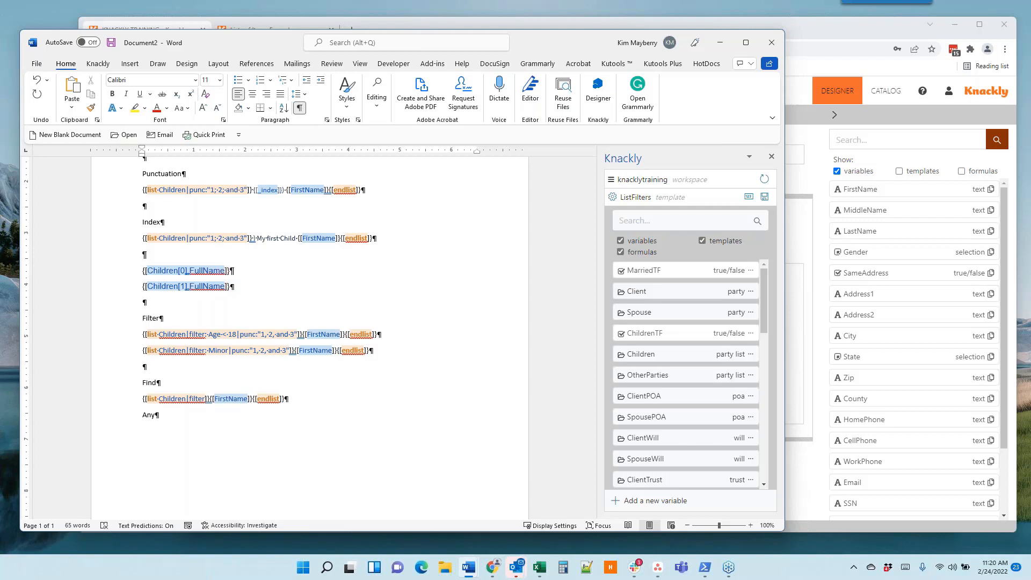
pyautogui.press('BackSpace')
pyautogui.press('BackSpace')
pyautogui.press('BackSpace')
pyautogui.press('BackSpace')
pyautogui.press('BackSpace')
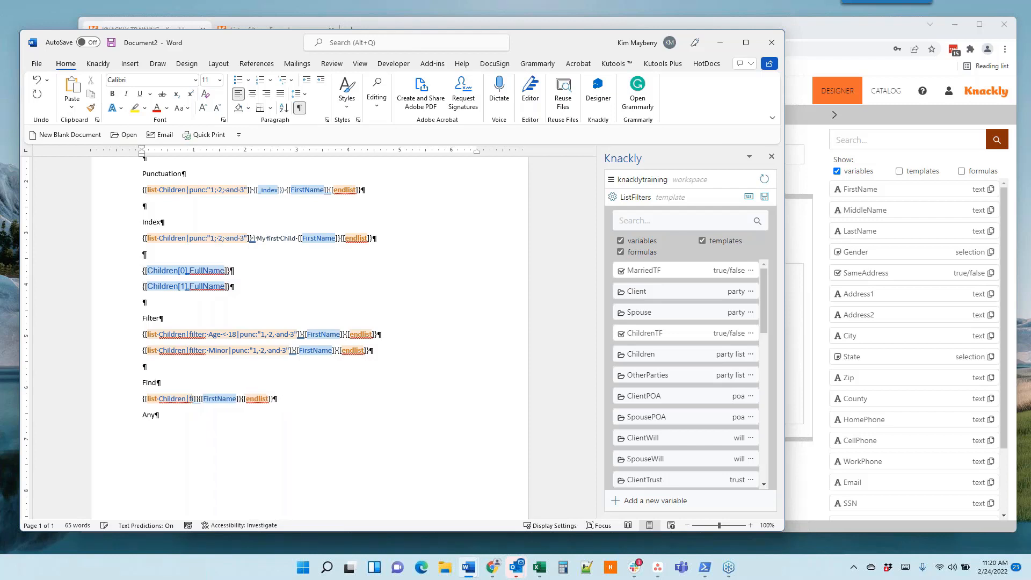
pyautogui.write('ind: ')
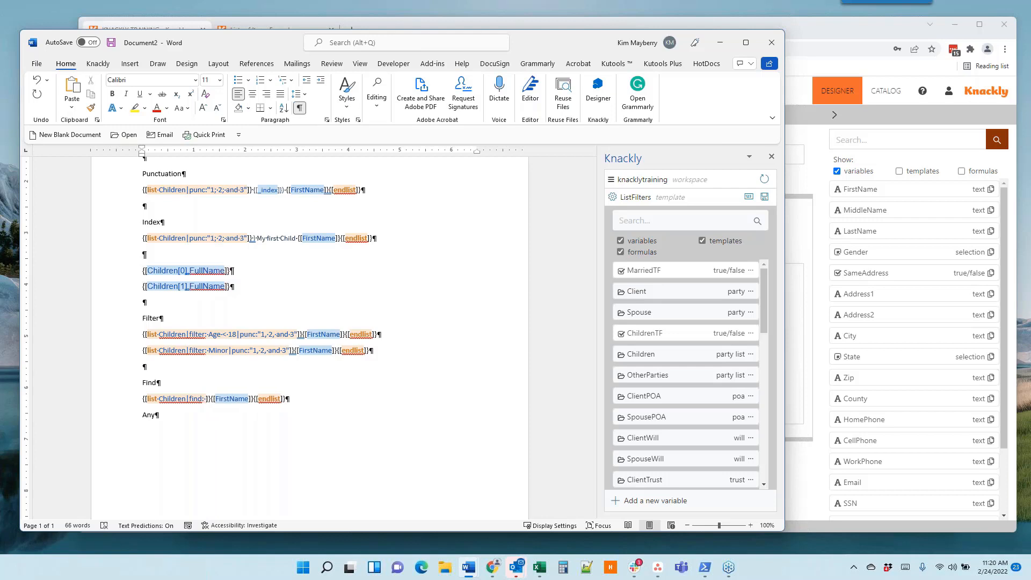
pyautogui.write('Minor')
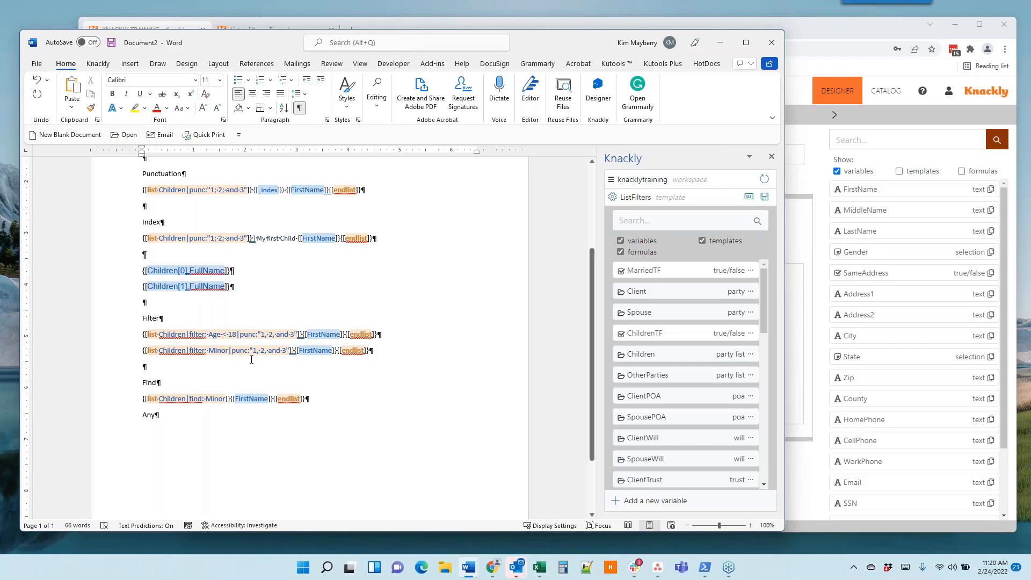
# Step: Highlight the second child's name in the sample sentence about four children, and return to the Find and Any sections
pyautogui.scroll(3, 267, 280)
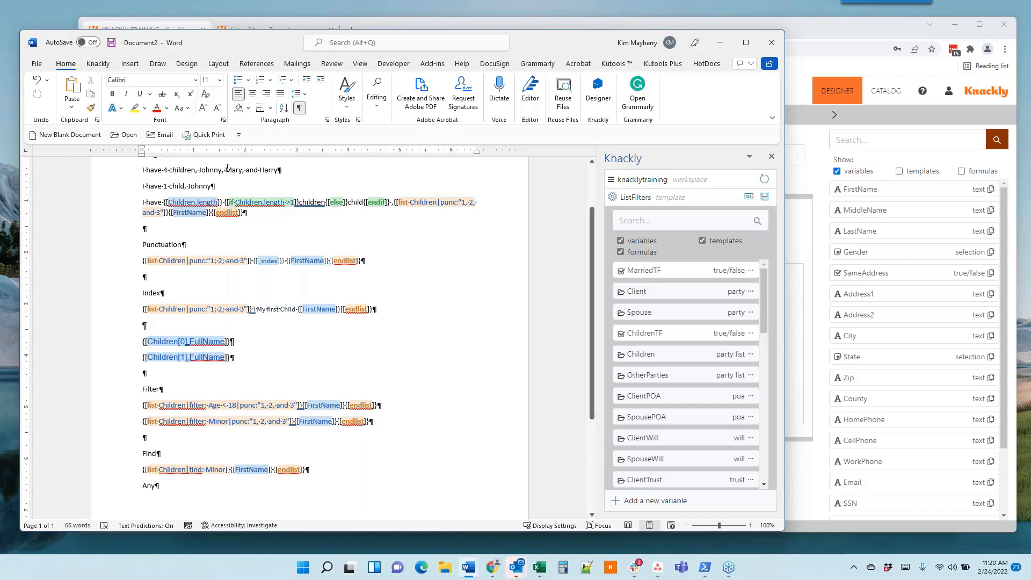
pyautogui.moveTo(226, 169); pyautogui.dragTo(240, 169)
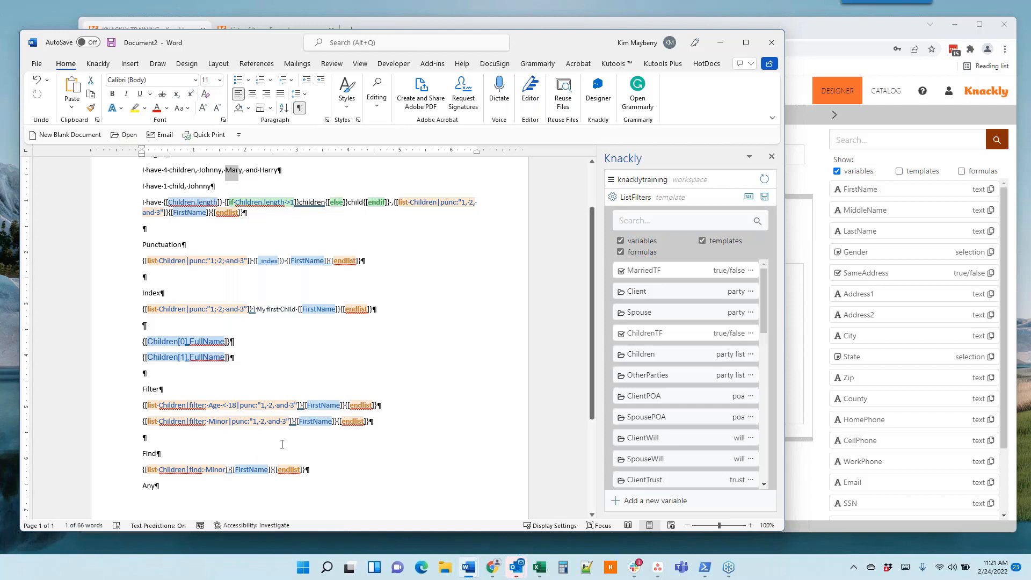
pyautogui.scroll(-2, 283, 445)
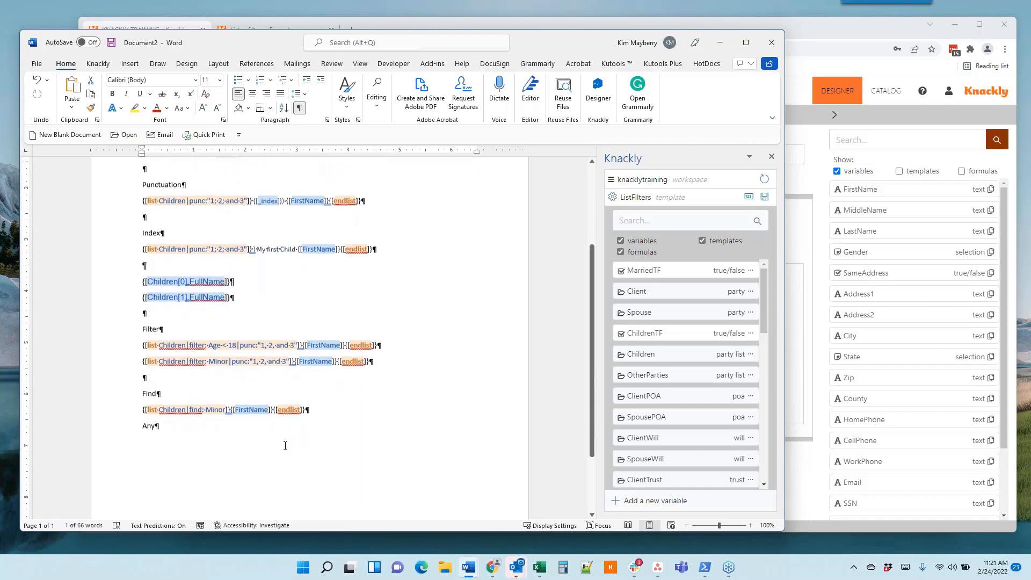
pyautogui.scroll(-1, 285, 446)
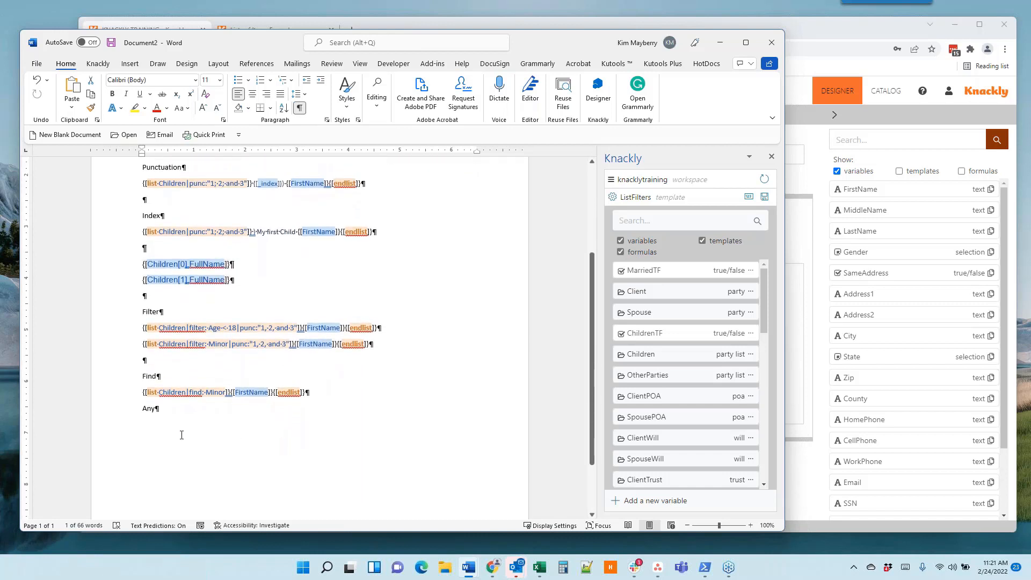
# Step: Add an empty line under the Any heading and save the ListFilters template to Knackly
pyautogui.click(166, 407)
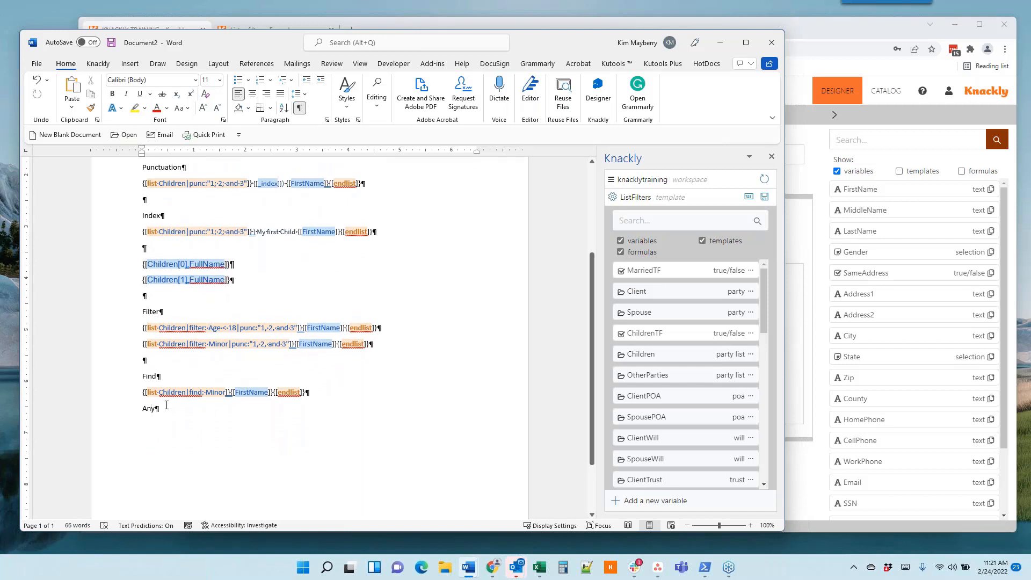
pyautogui.press('Return')
pyautogui.moveTo(161, 409); pyautogui.dragTo(144, 408)
pyautogui.click(186, 424)
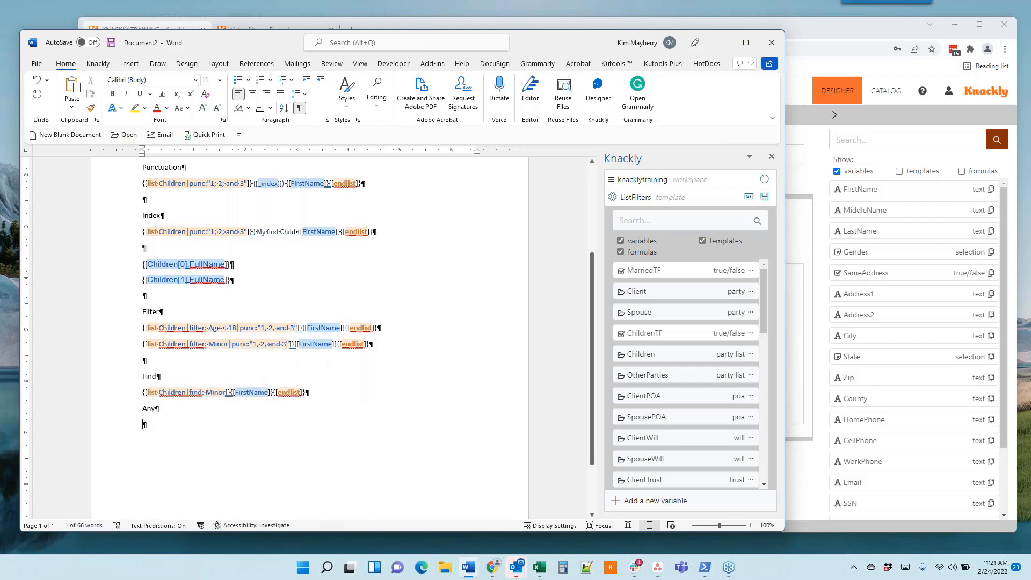
pyautogui.click(765, 197)
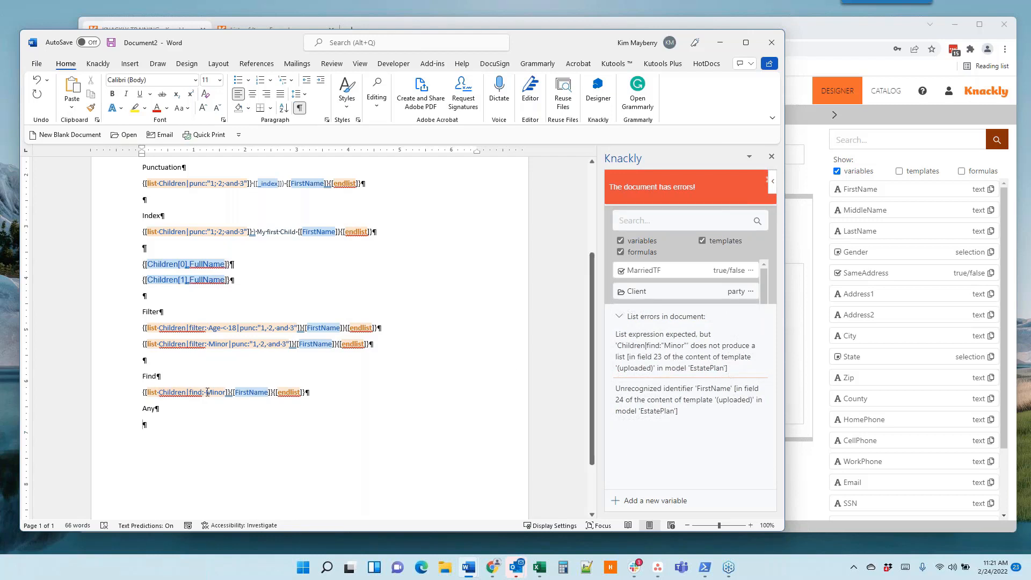
# Step: Replace the Minor condition in the Find section's list field with the copied Age < 18 and save the template
pyautogui.click(242, 424)
pyautogui.moveTo(237, 328); pyautogui.dragTo(209, 328)
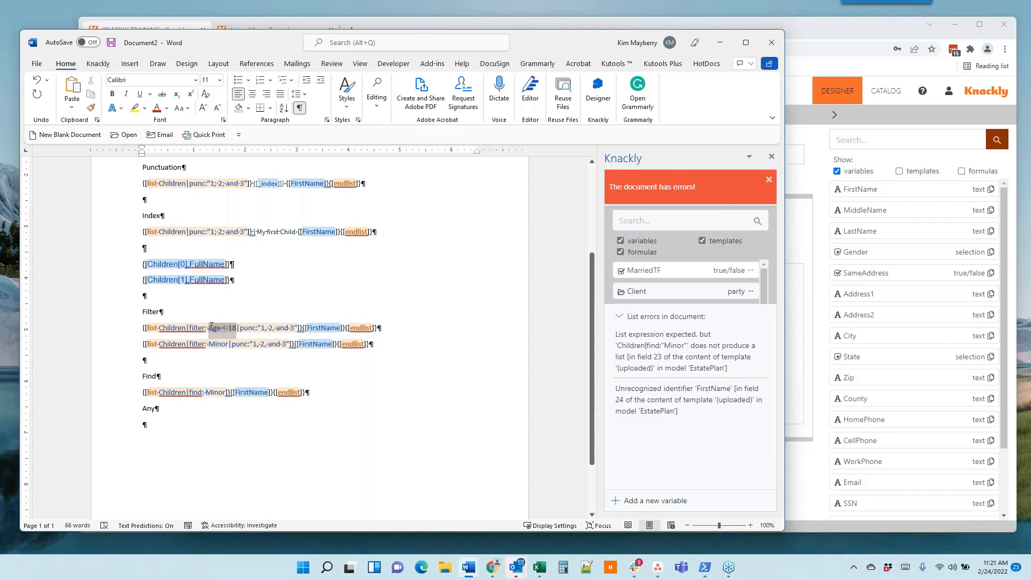
pyautogui.hotkey('ctrl', 'c')
pyautogui.moveTo(226, 392); pyautogui.dragTo(206, 392)
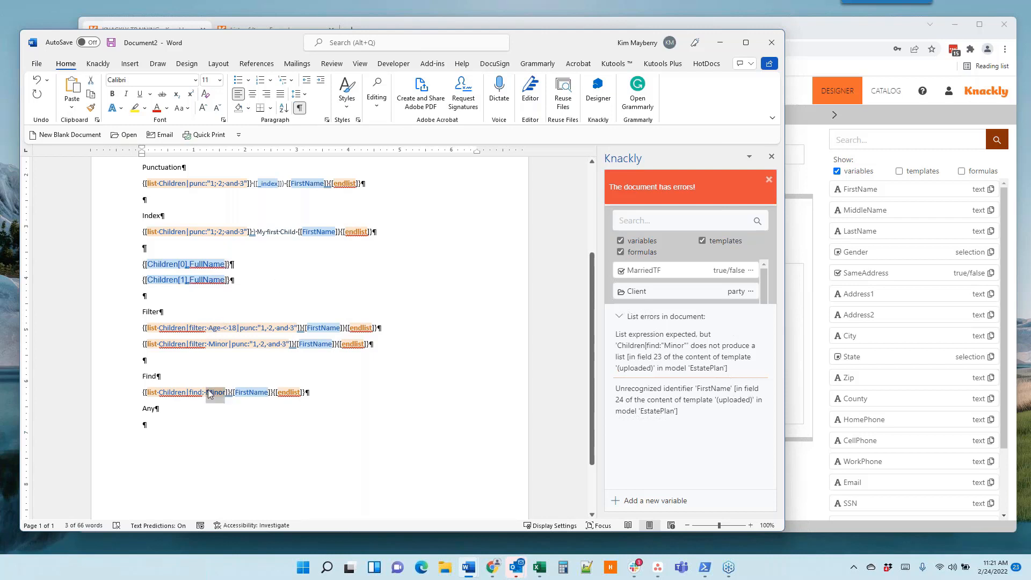
pyautogui.hotkey('ctrl', 'v')
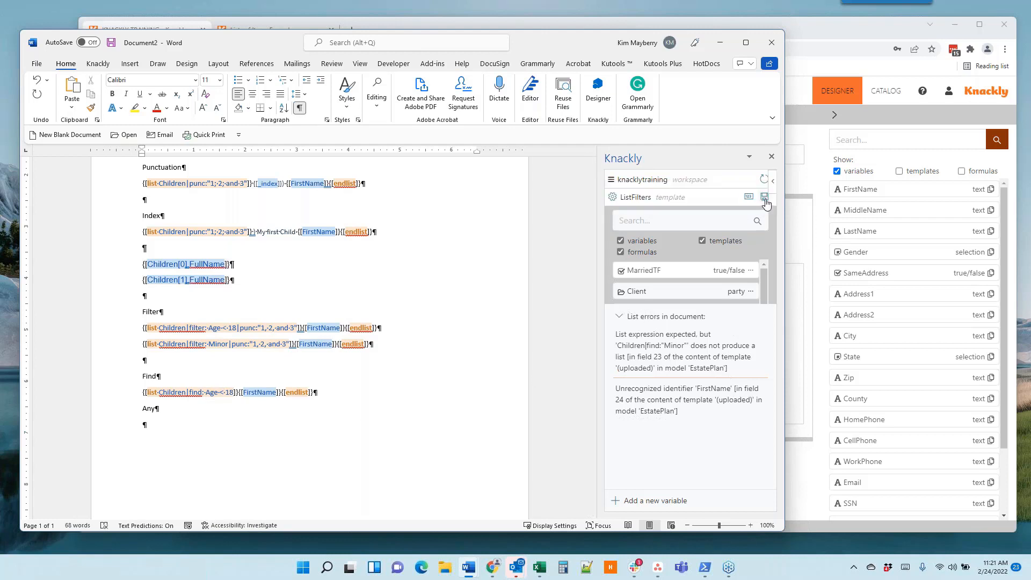
pyautogui.click(765, 202)
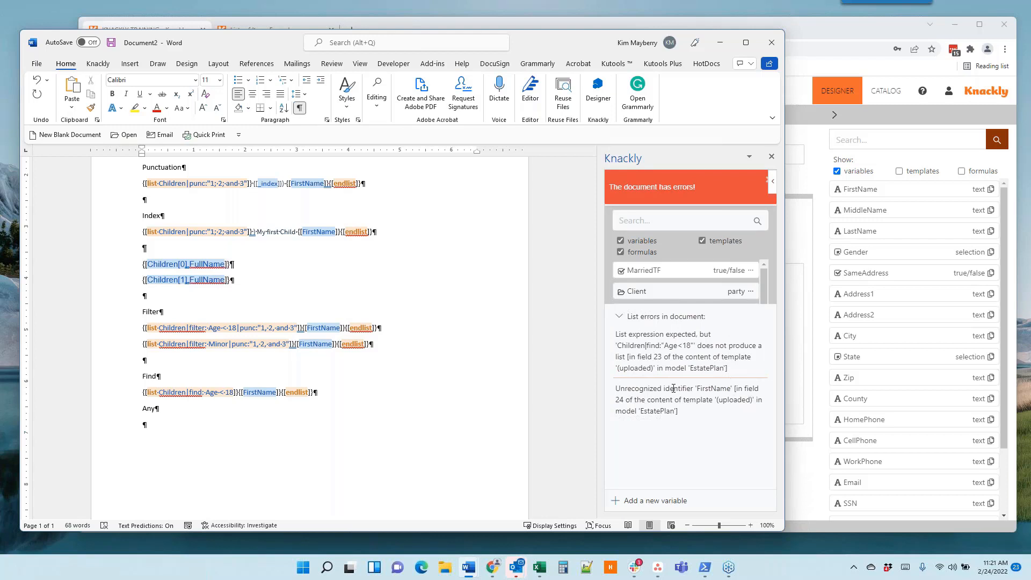
# Step: Enclose the Find field's Age < 18 condition in parentheses and save the template again
pyautogui.click(207, 392)
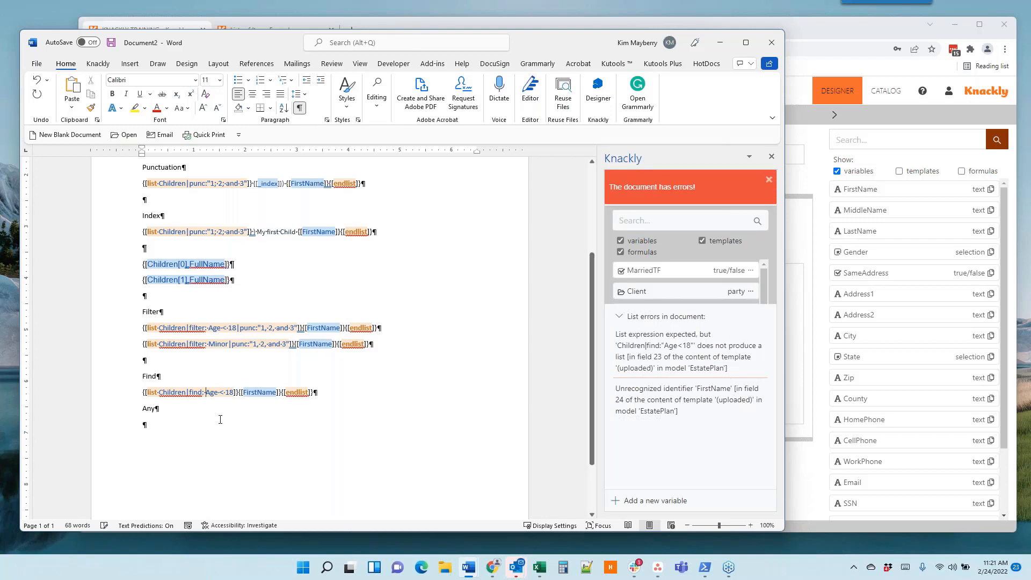
pyautogui.write('"')
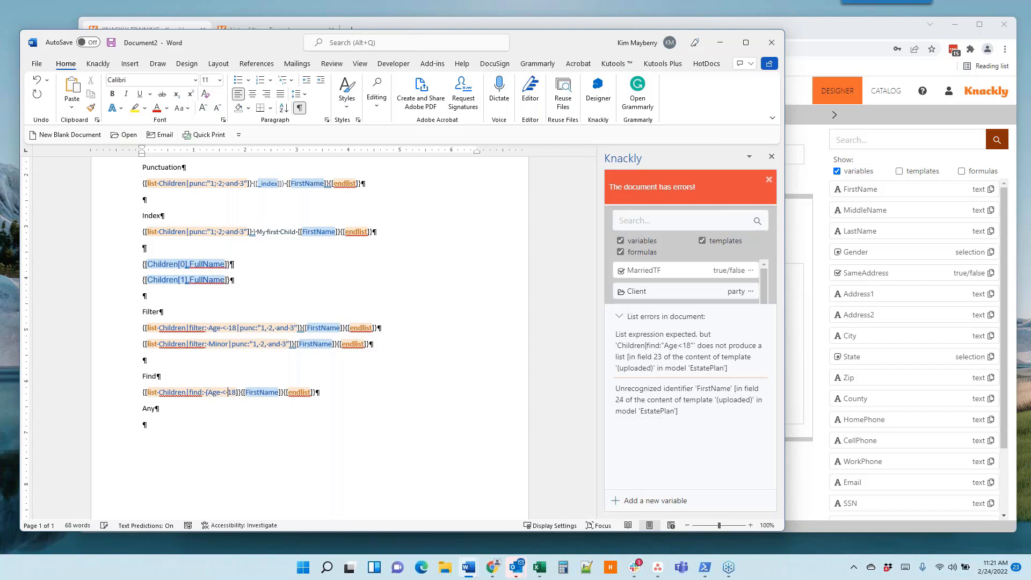
pyautogui.press('Right')
pyautogui.press('Right')
pyautogui.write('"')
pyautogui.click(763, 197)
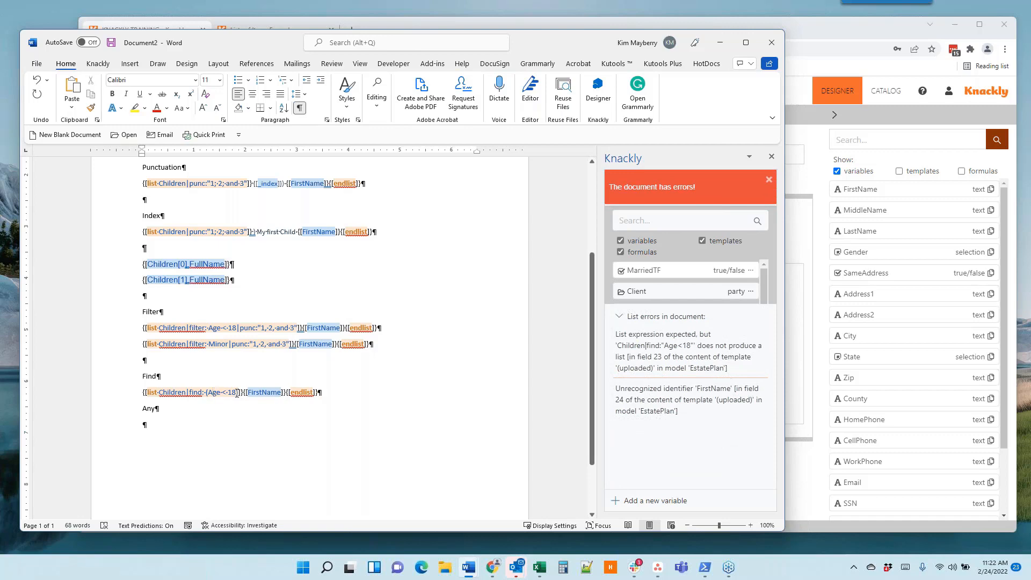
# Step: Switch to Chrome and search the Knackly support site for find
pyautogui.click(455, 24)
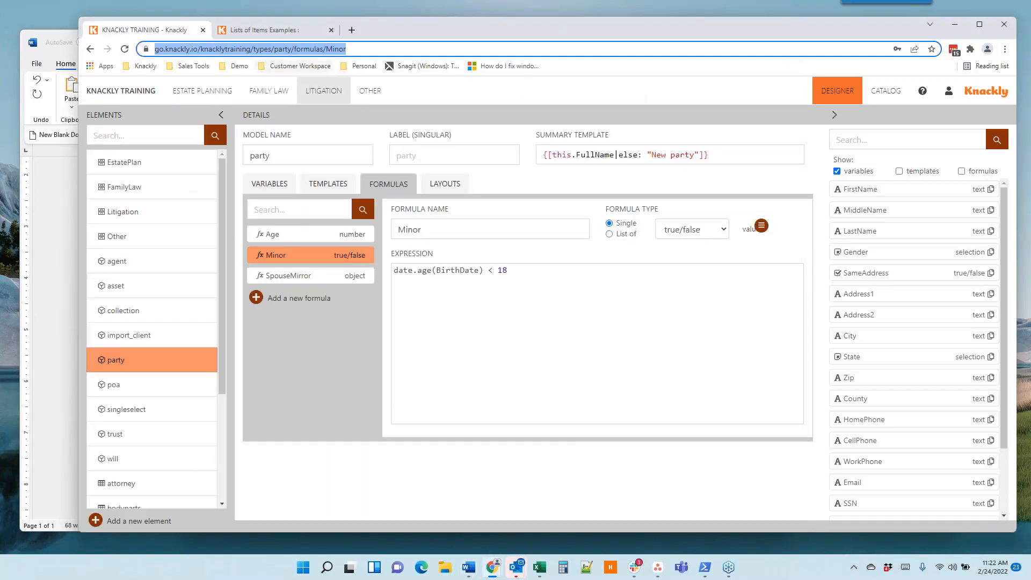
pyautogui.click(264, 30)
pyautogui.scroll(3, 346, 127)
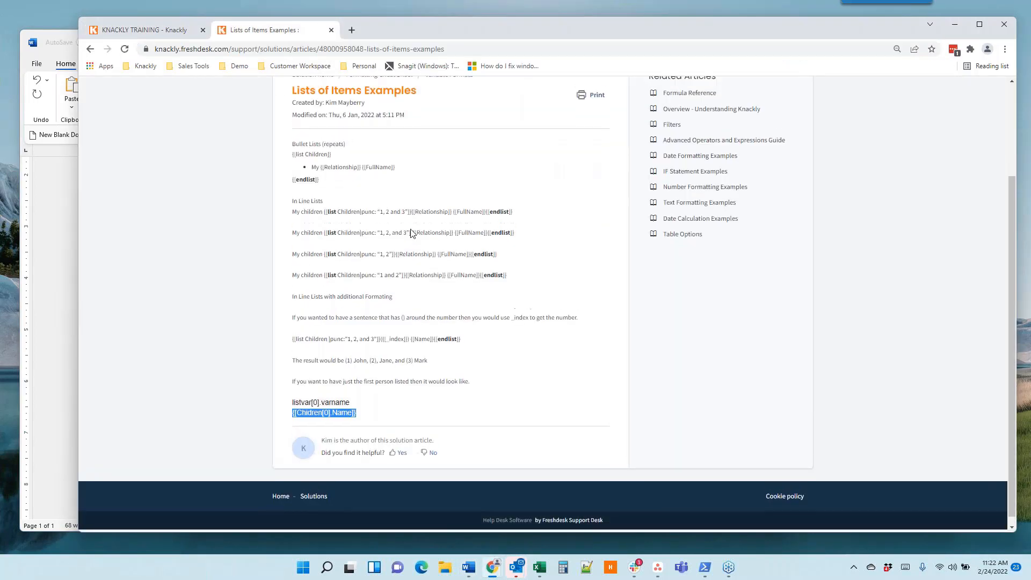
pyautogui.click(342, 151)
pyautogui.write('find')
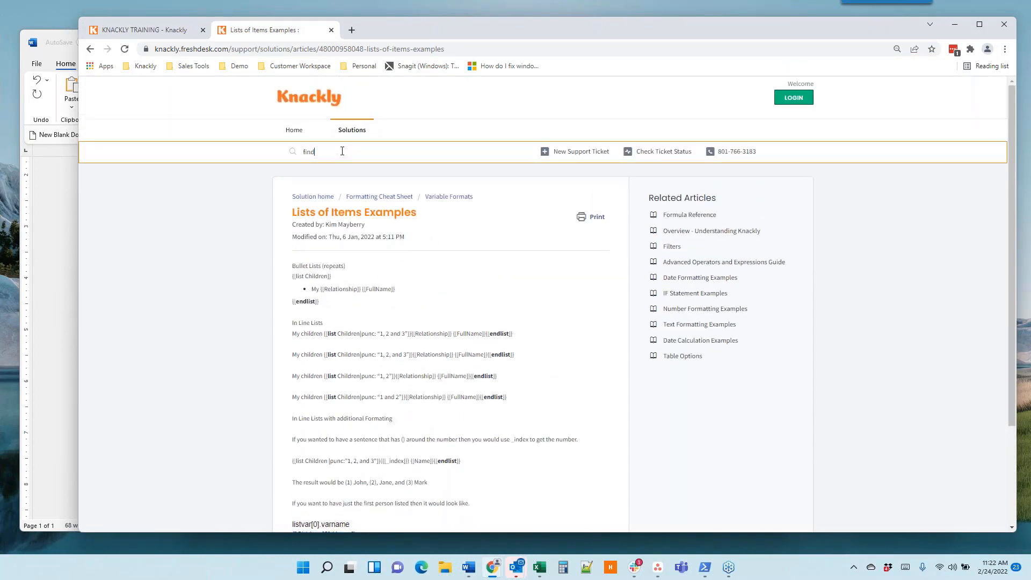
pyautogui.press('Return')
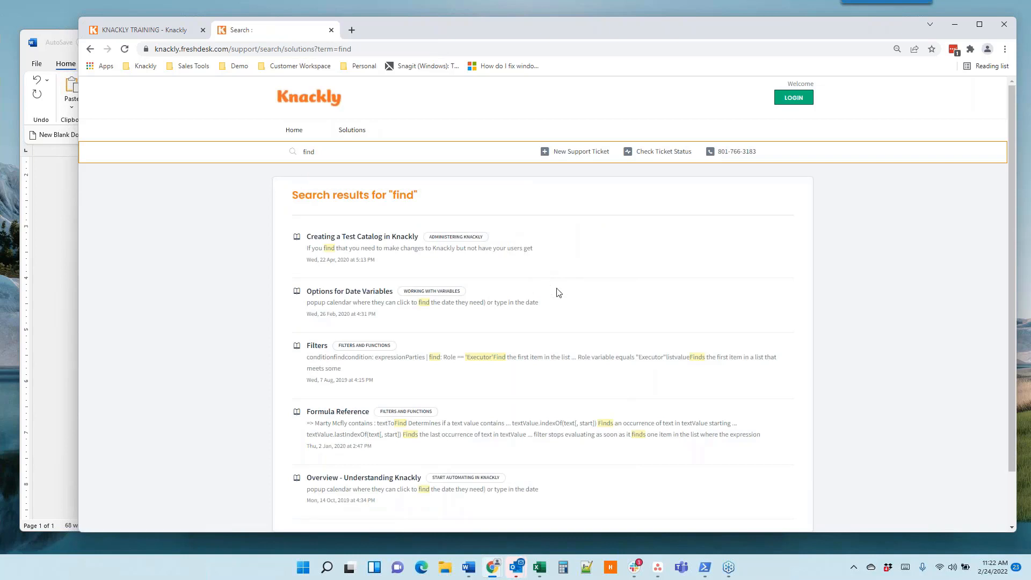
# Step: Examine the find example in the Filters search result, move the browser window aside, and return to the Word template
pyautogui.scroll(-1, 537, 301)
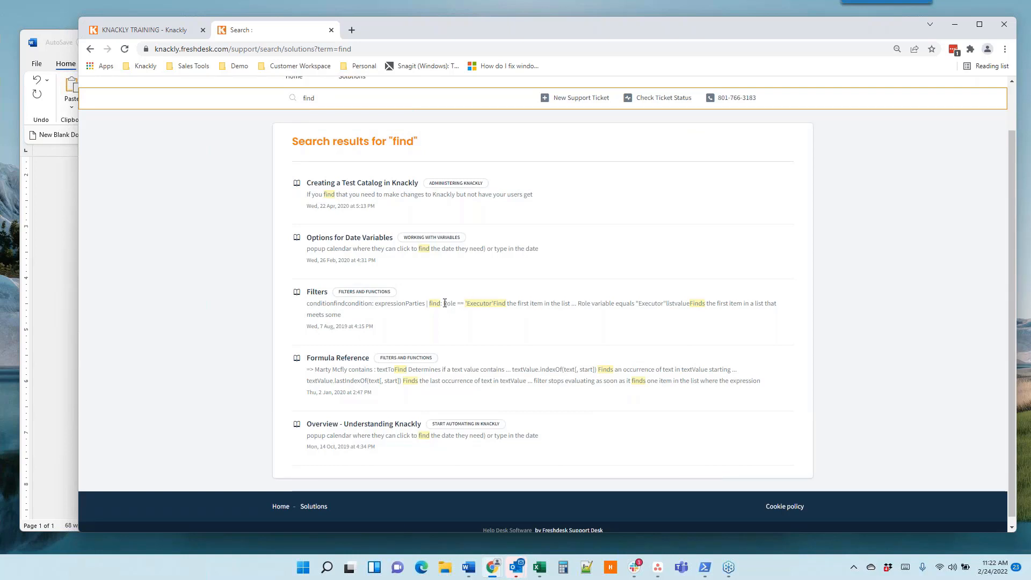
pyautogui.moveTo(444, 303); pyautogui.dragTo(492, 304)
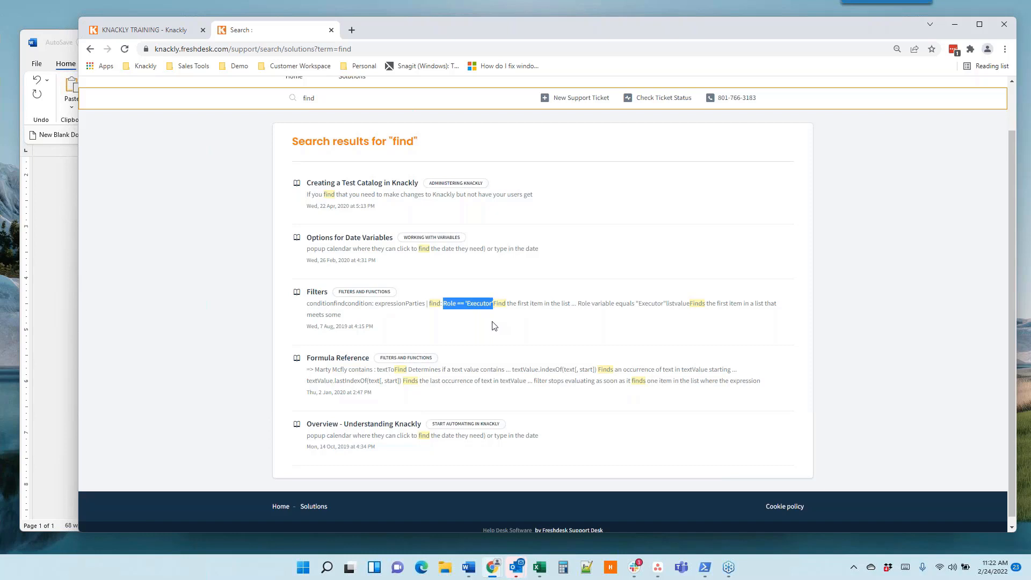
pyautogui.click(445, 313)
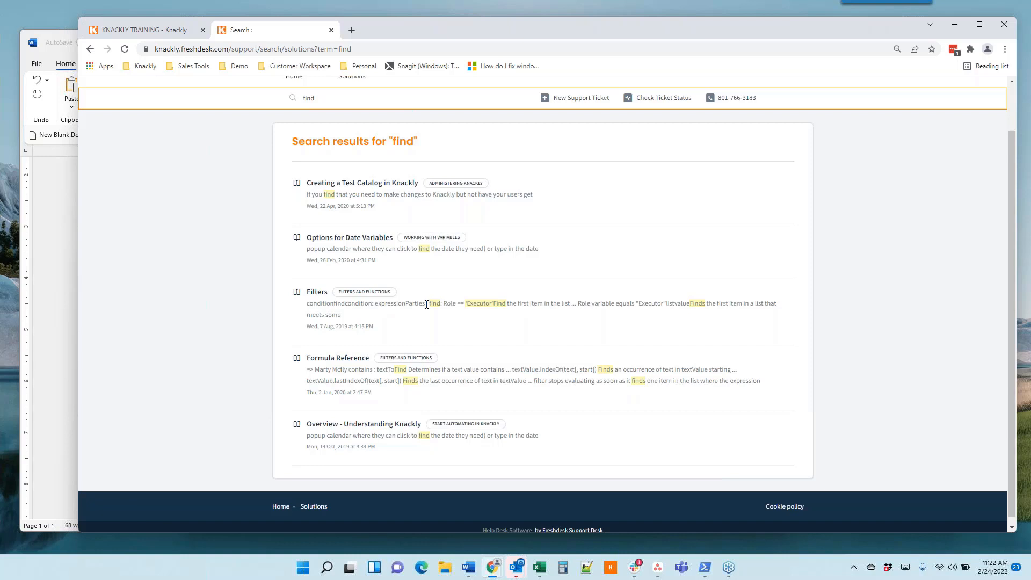
pyautogui.moveTo(426, 305); pyautogui.dragTo(492, 306)
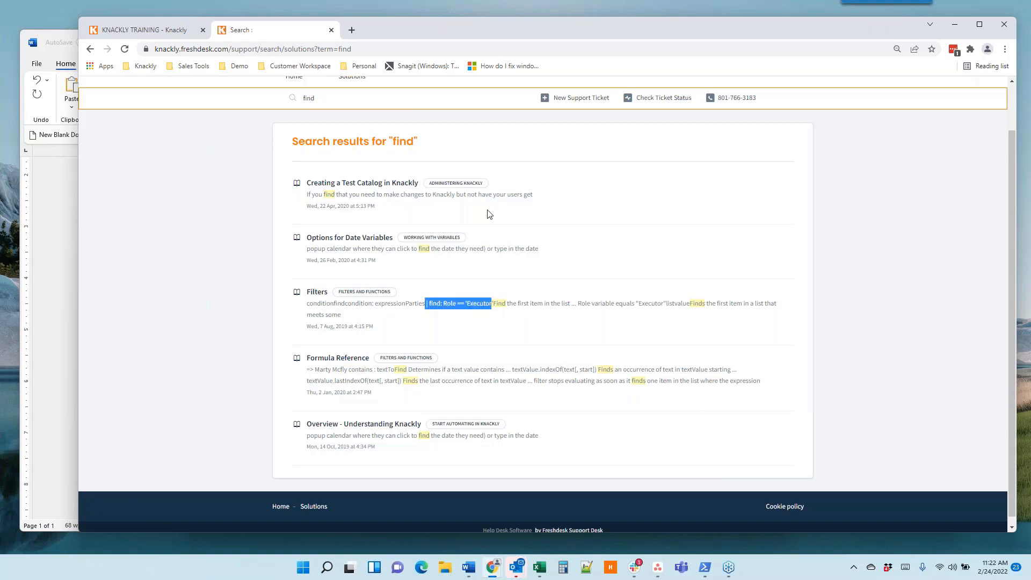
pyautogui.moveTo(446, 27); pyautogui.dragTo(786, 34)
pyautogui.click(180, 422)
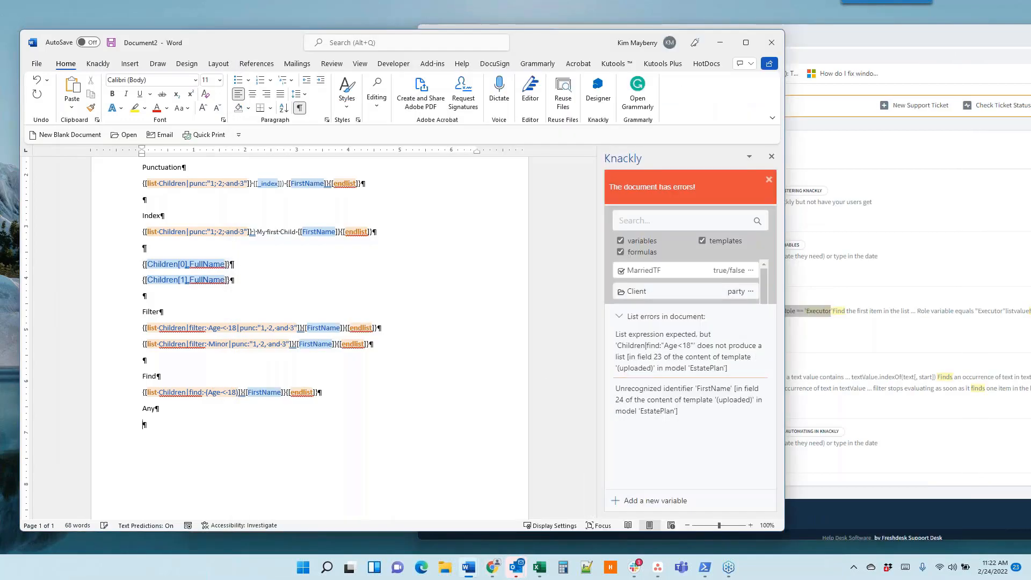
# Step: Collapse the error list and create a single selection variable named Executor in the party model
pyautogui.click(622, 319)
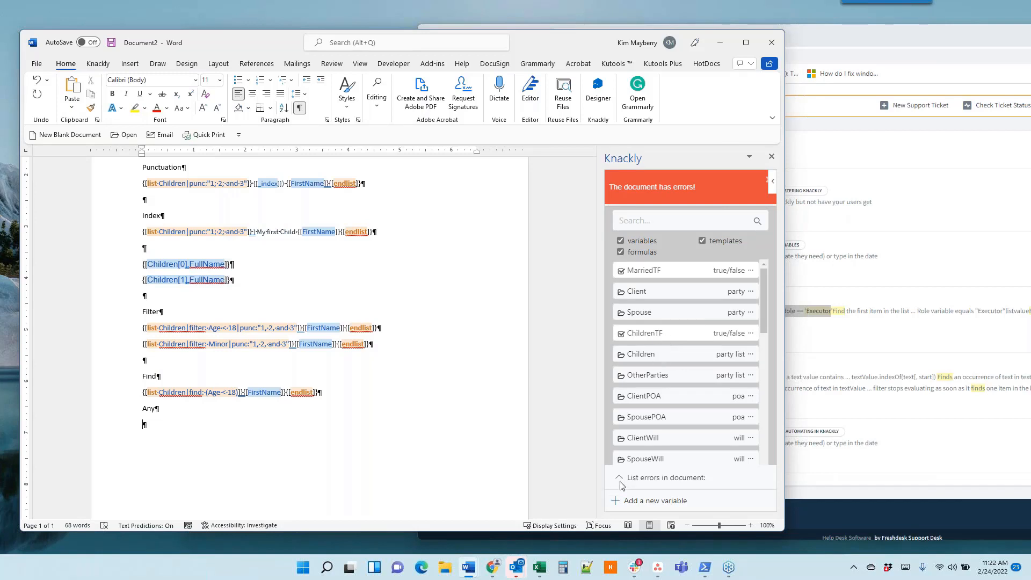
pyautogui.click(616, 502)
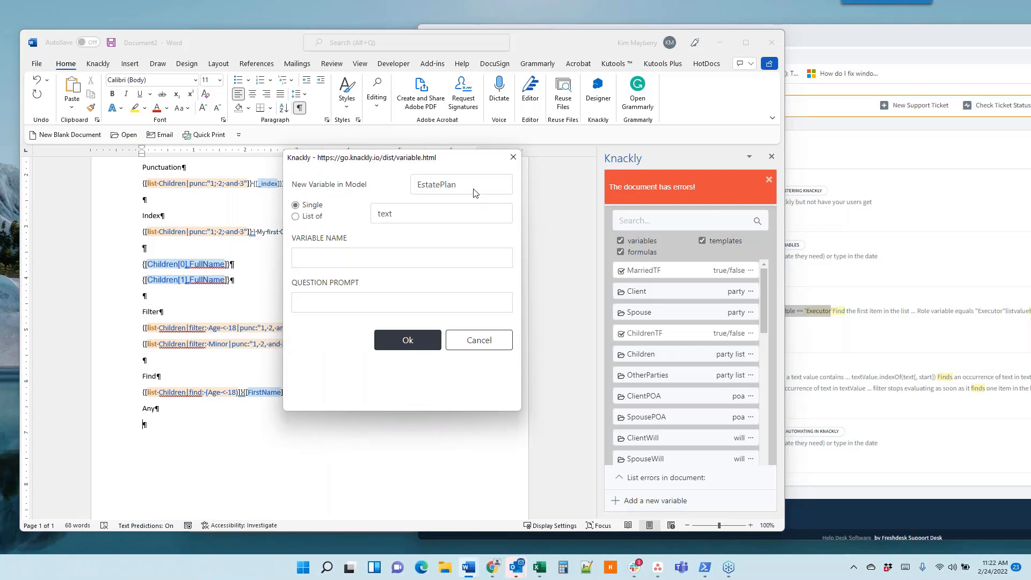
pyautogui.click(450, 214)
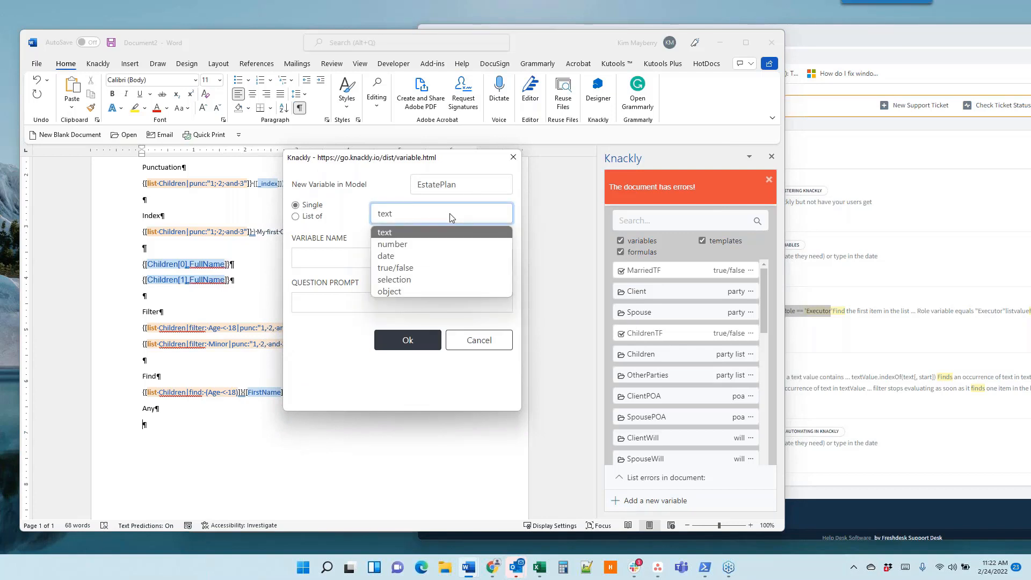
pyautogui.click(421, 277)
pyautogui.click(467, 183)
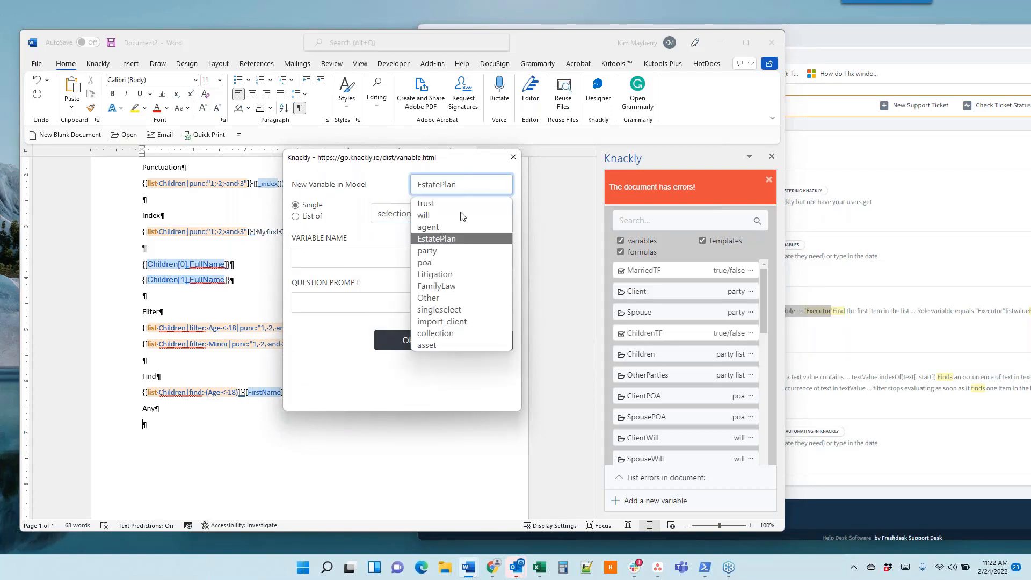
pyautogui.click(443, 252)
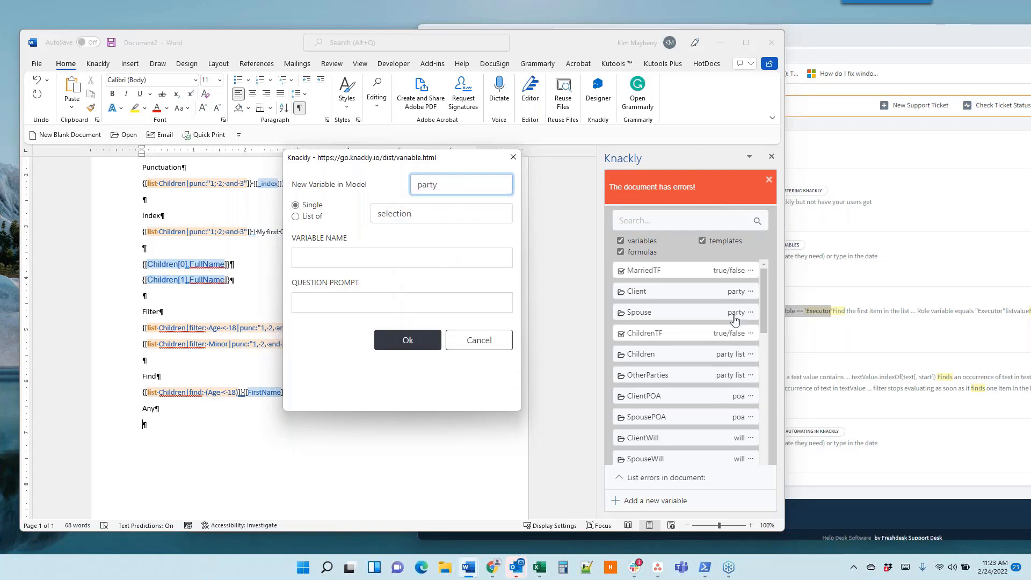
pyautogui.click(335, 260)
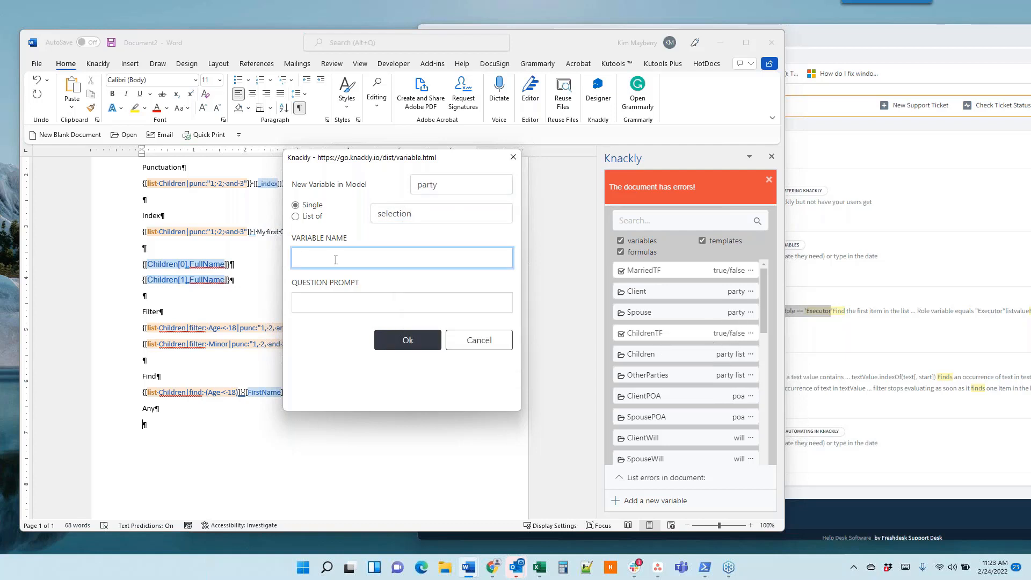
pyautogui.write('Executor')
pyautogui.click(408, 340)
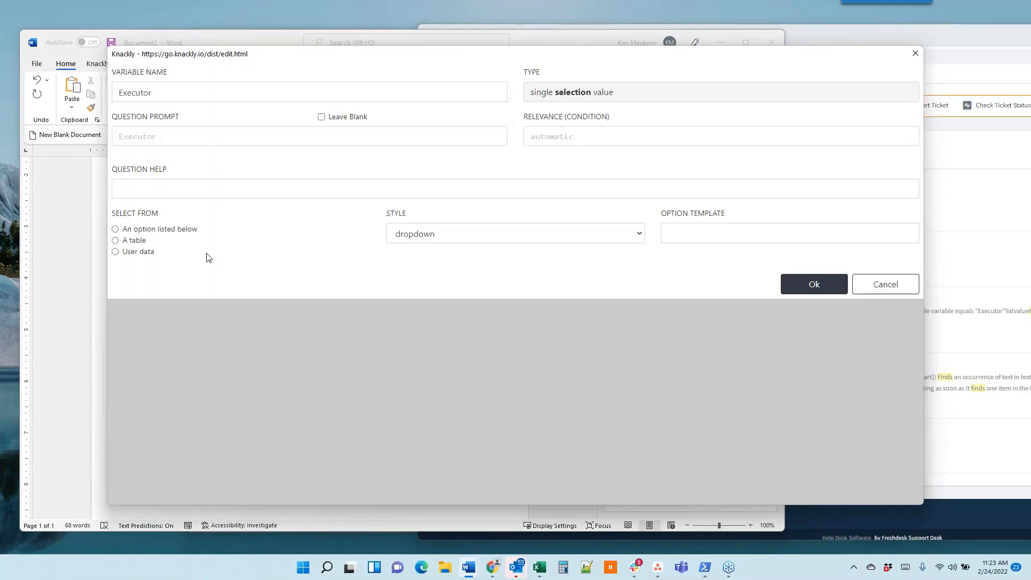
# Step: Give the Executor variable the listed options Yes and No, save it, and dismiss the error messages
pyautogui.click(116, 230)
pyautogui.write('Yes')
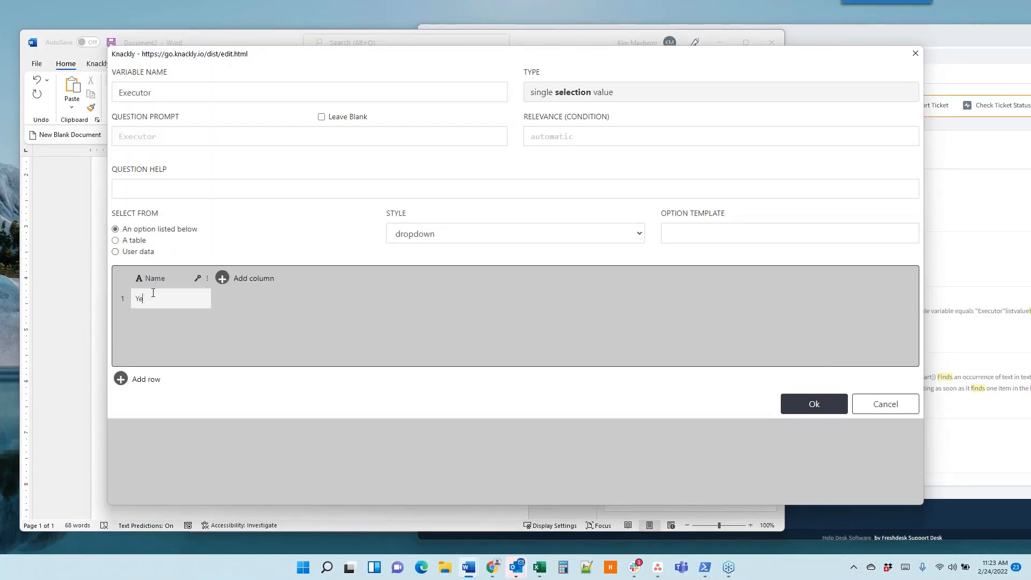
pyautogui.press('Return')
pyautogui.write('No')
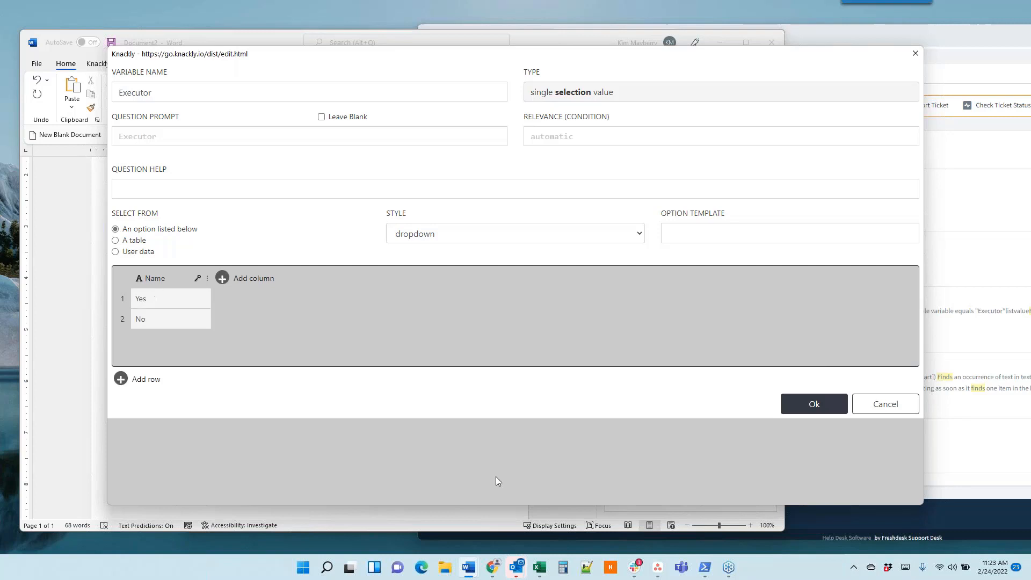
pyautogui.click(809, 406)
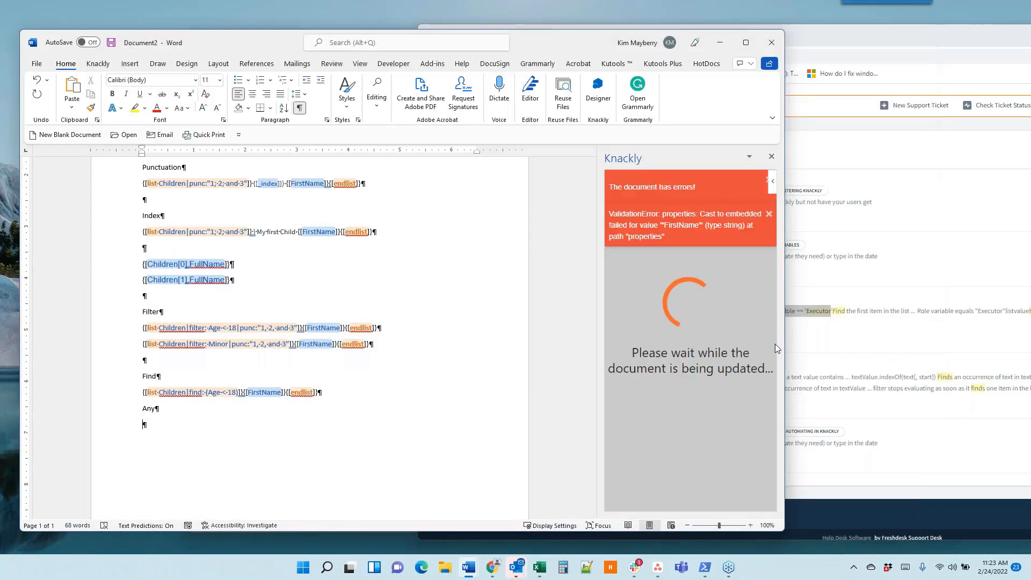
pyautogui.click(744, 267)
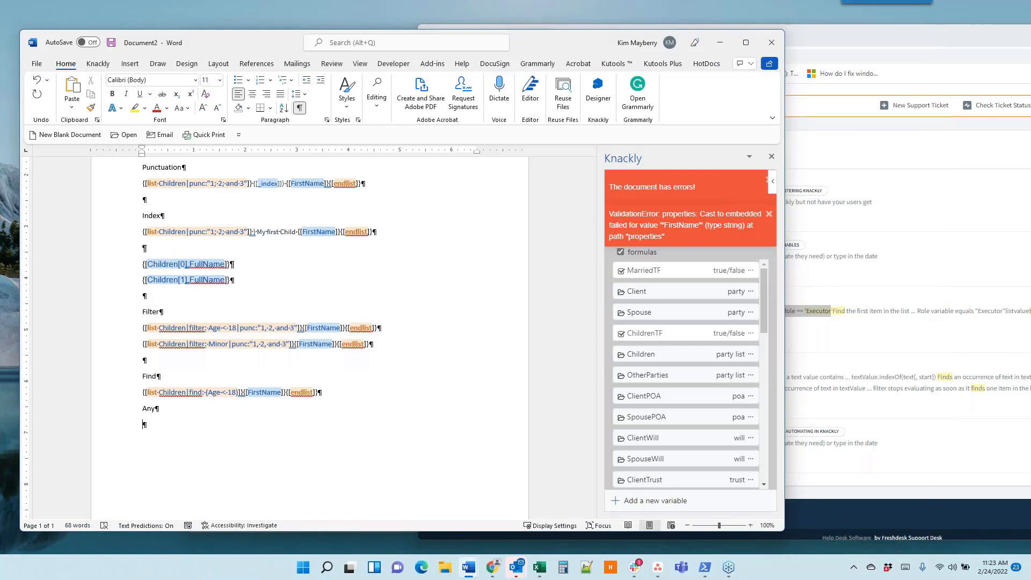
pyautogui.click(743, 232)
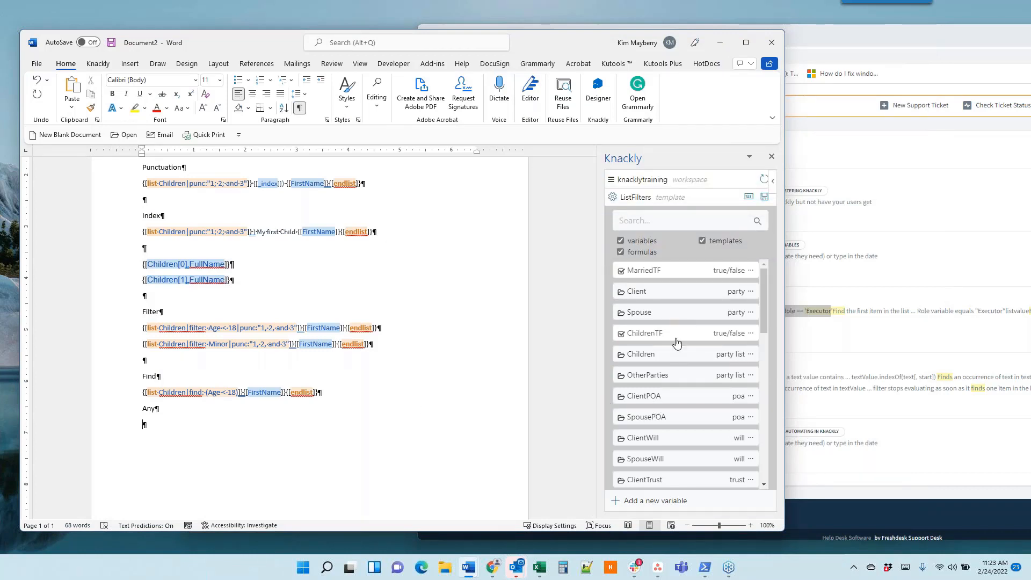
# Step: Look through the variable list for Executor and Children, with the cursor placed before the Find field's Age condition
pyautogui.scroll(-5, 674, 344)
pyautogui.scroll(-5, 674, 346)
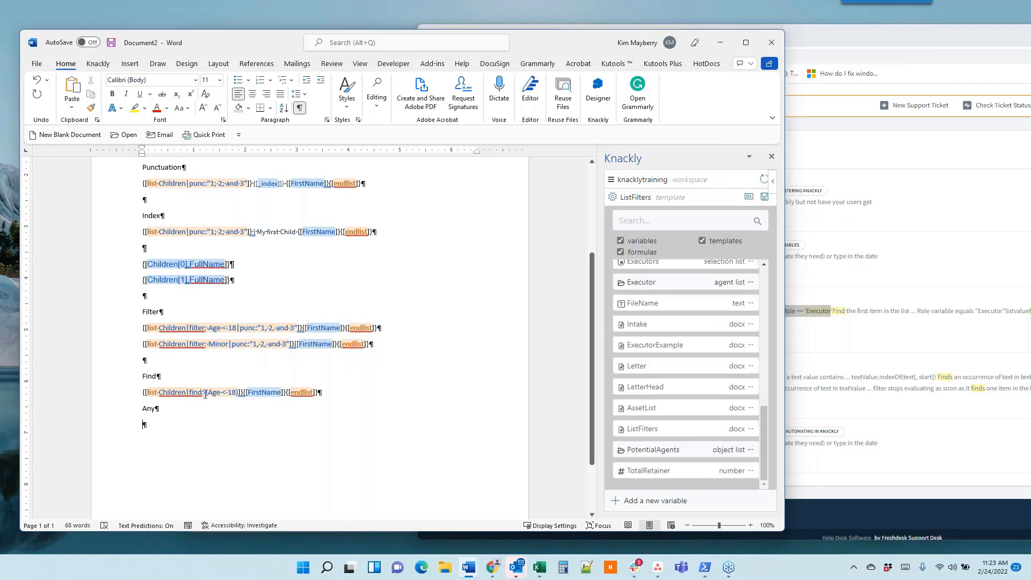
pyautogui.click(205, 393)
pyautogui.scroll(1, 699, 364)
pyautogui.scroll(8, 699, 365)
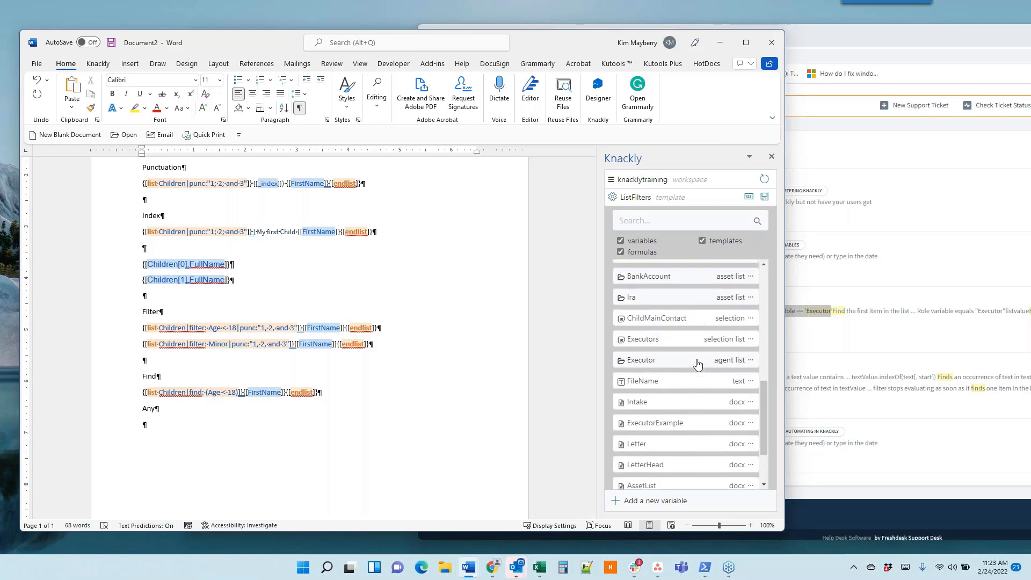
pyautogui.scroll(5, 698, 365)
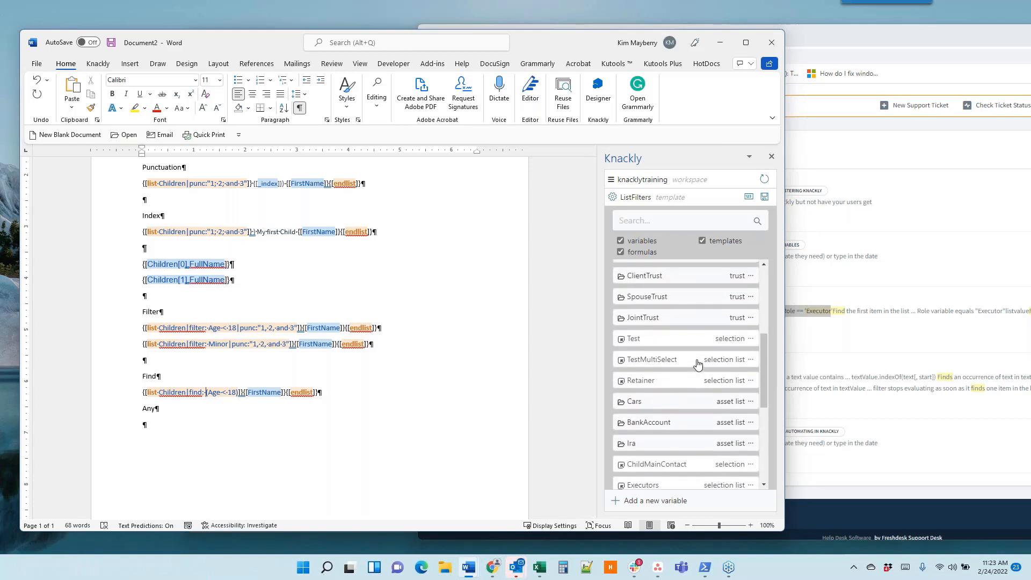
pyautogui.scroll(2, 697, 365)
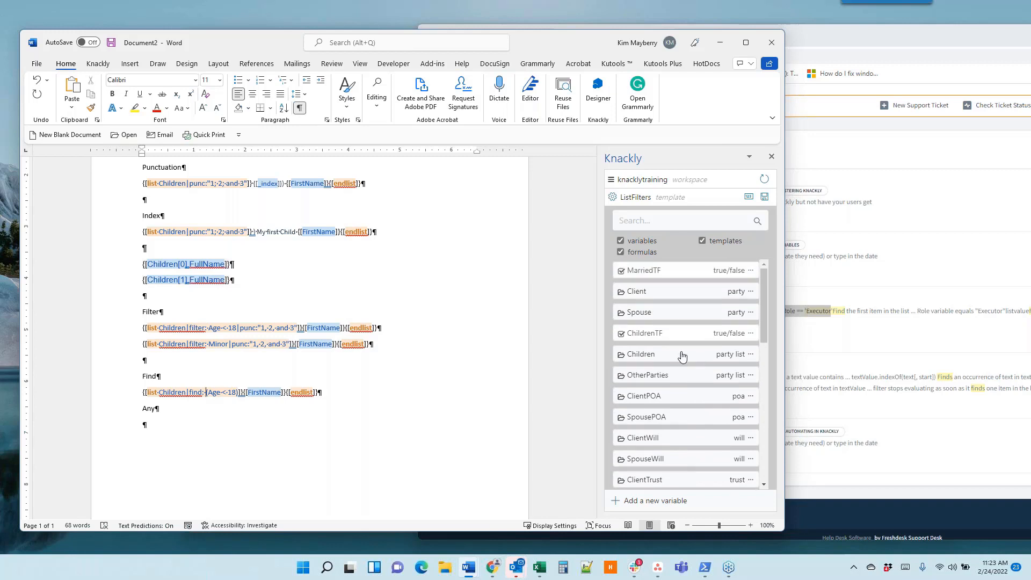
# Step: Check the Children variables for Executor, and delete the find filter with its Age condition from the Find section's list field
pyautogui.click(680, 356)
pyautogui.scroll(-10, 682, 412)
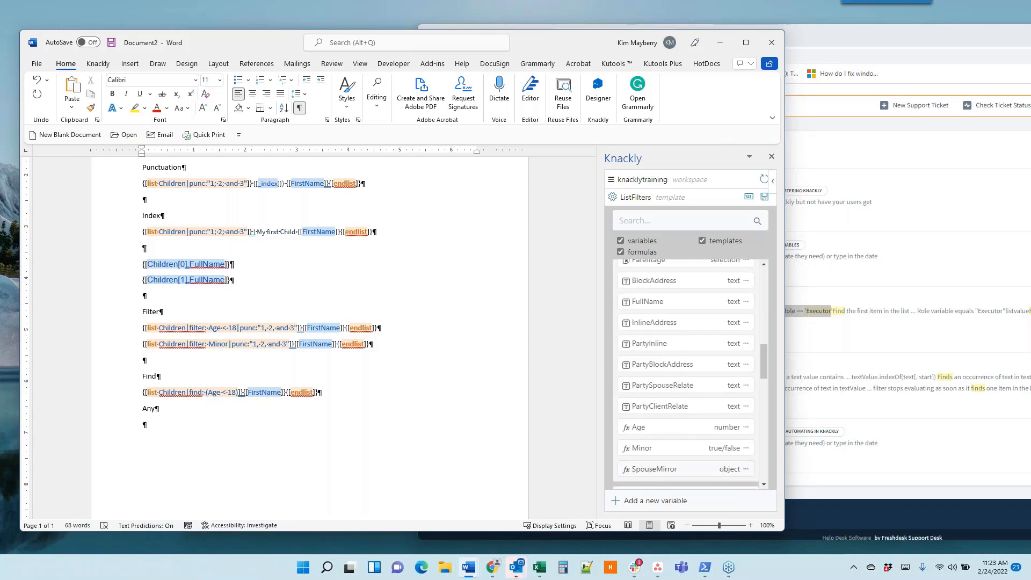
pyautogui.scroll(4, 677, 408)
pyautogui.scroll(3, 678, 408)
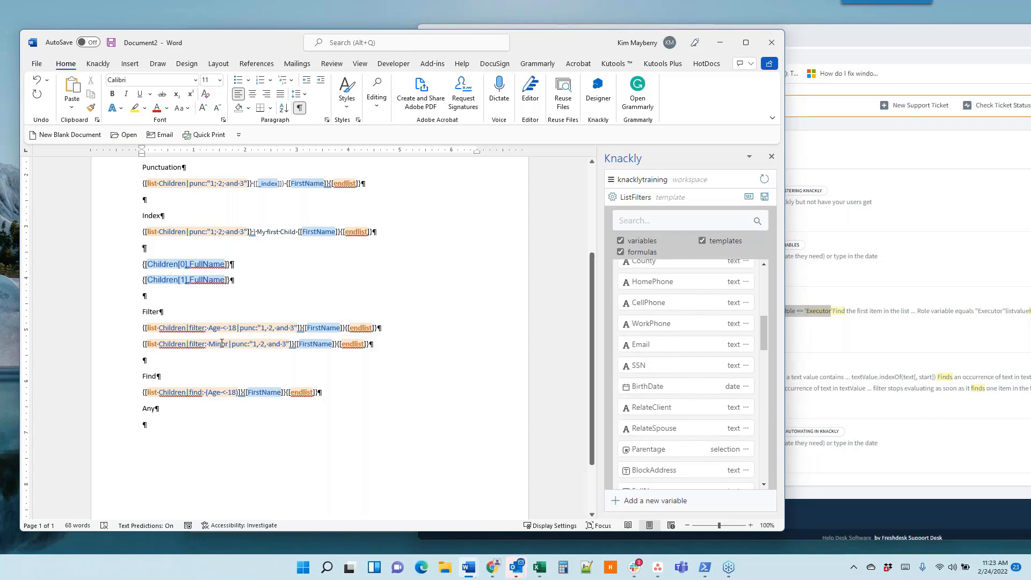
pyautogui.moveTo(186, 392); pyautogui.dragTo(237, 395)
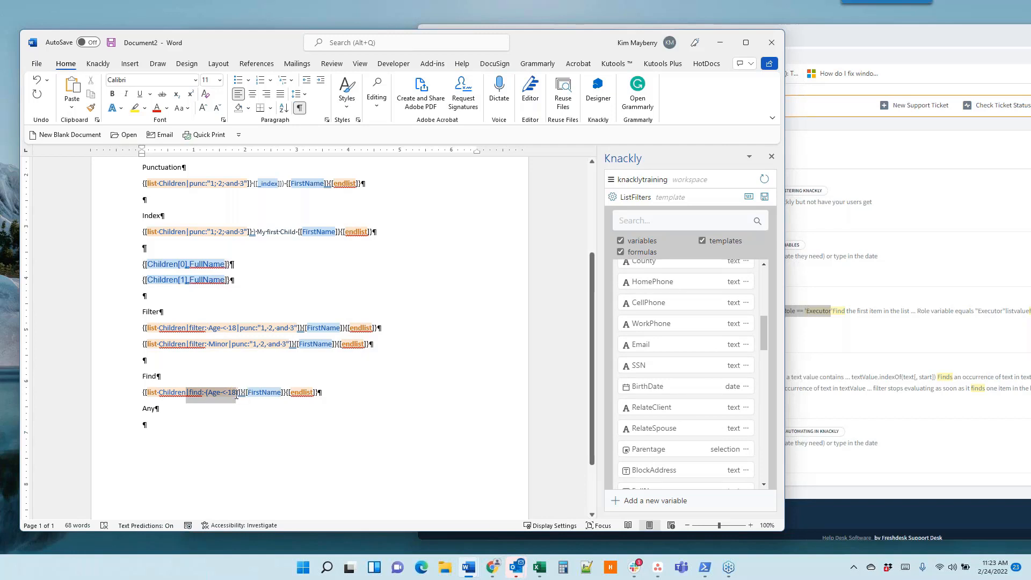
pyautogui.press('Delete')
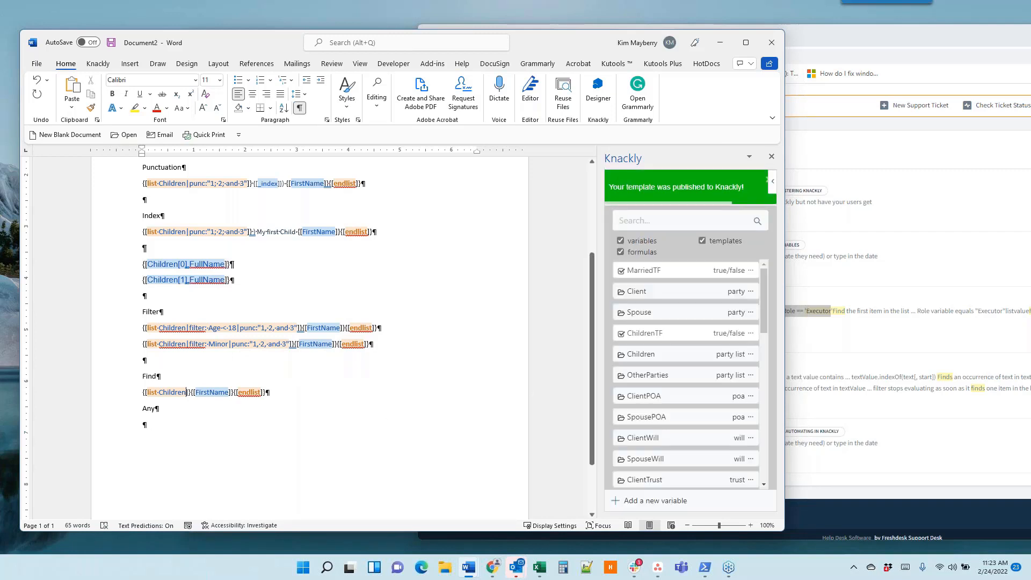
# Step: Check the Children variables again and create a single selection variable named Executor in the party model
pyautogui.click(671, 353)
pyautogui.scroll(-4, 689, 401)
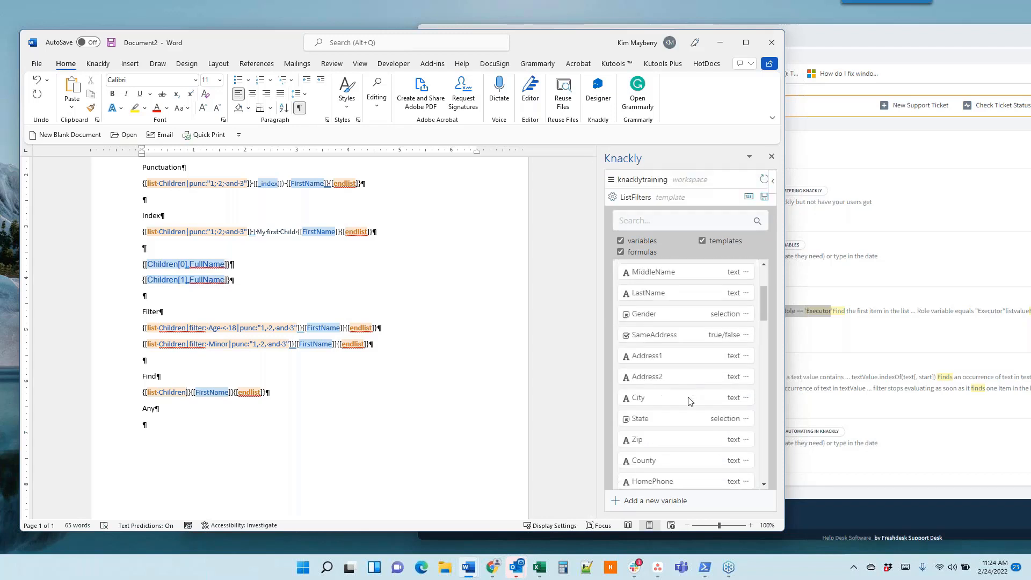
pyautogui.scroll(-5, 689, 401)
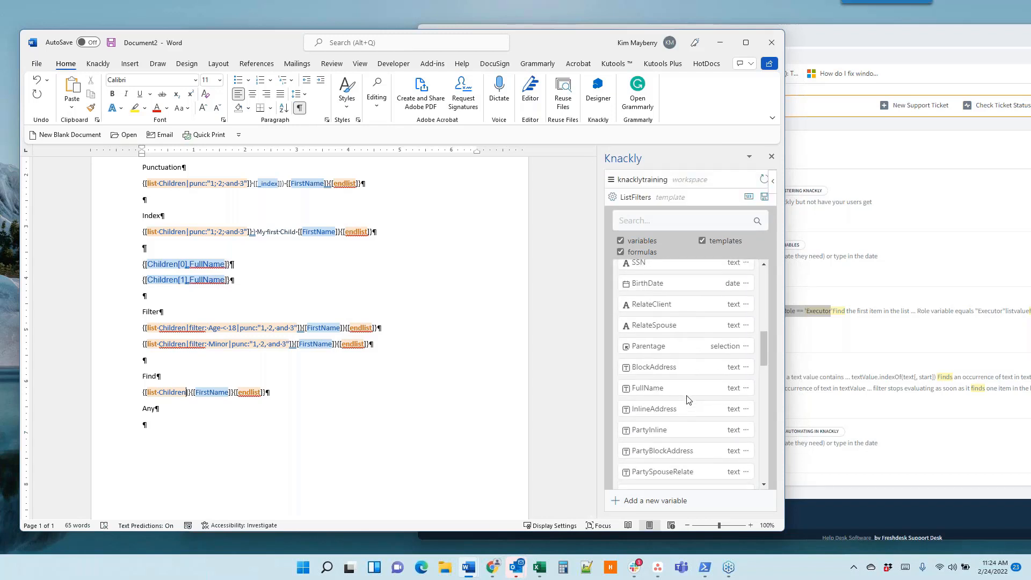
pyautogui.click(618, 503)
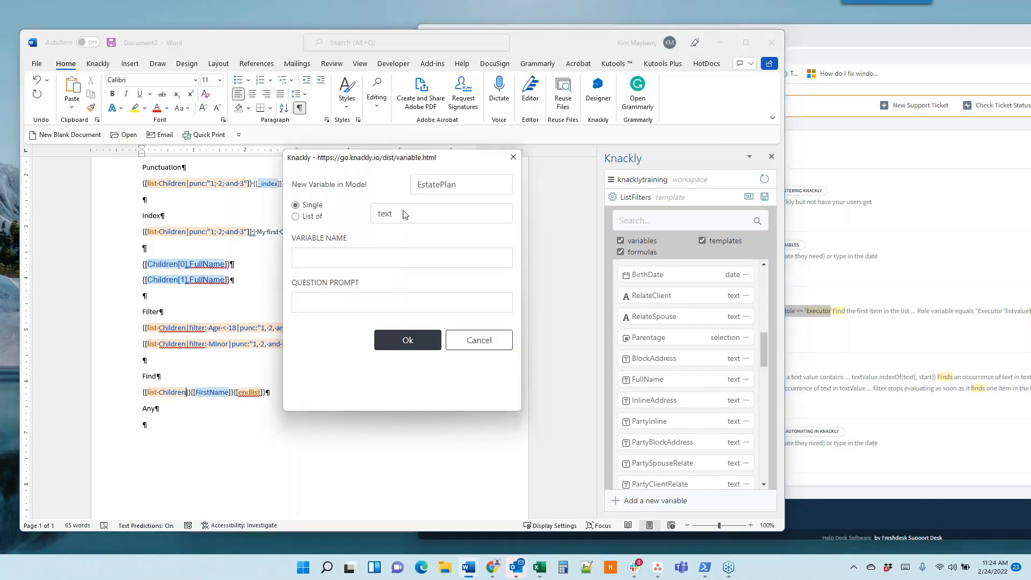
pyautogui.click(420, 189)
pyautogui.click(426, 253)
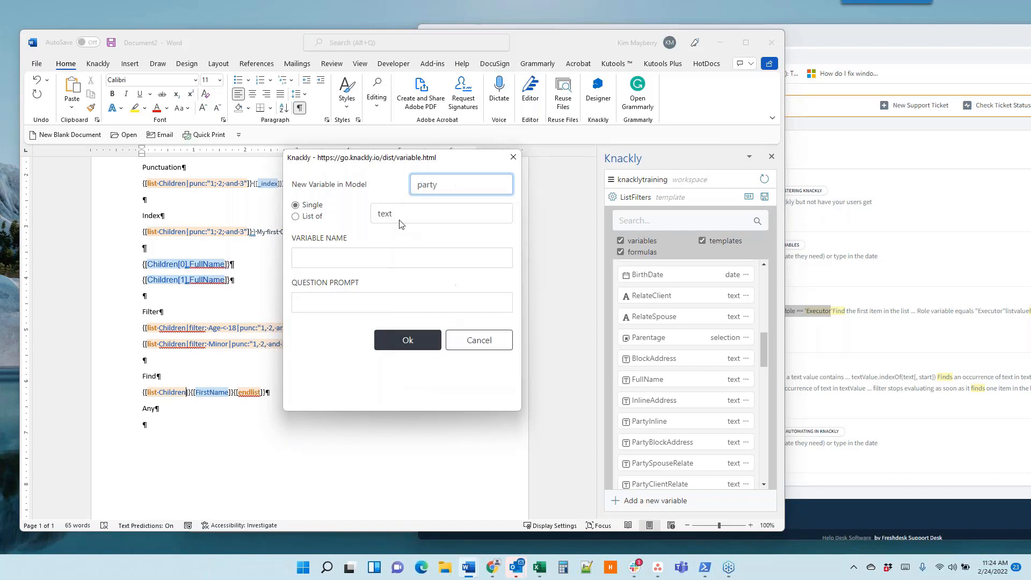
pyautogui.click(402, 220)
pyautogui.click(394, 279)
pyautogui.click(343, 259)
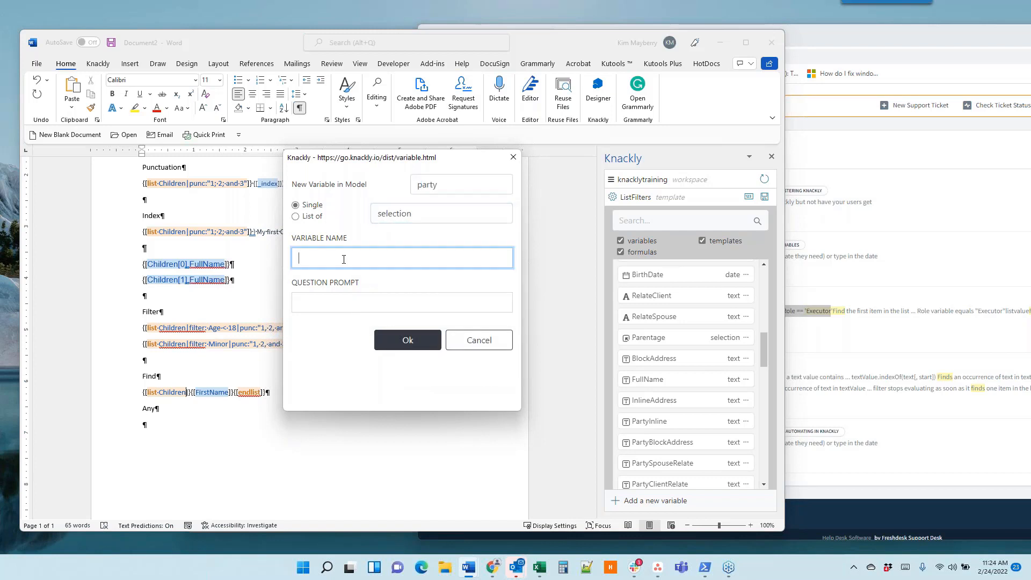
pyautogui.write('Executor')
pyautogui.click(408, 340)
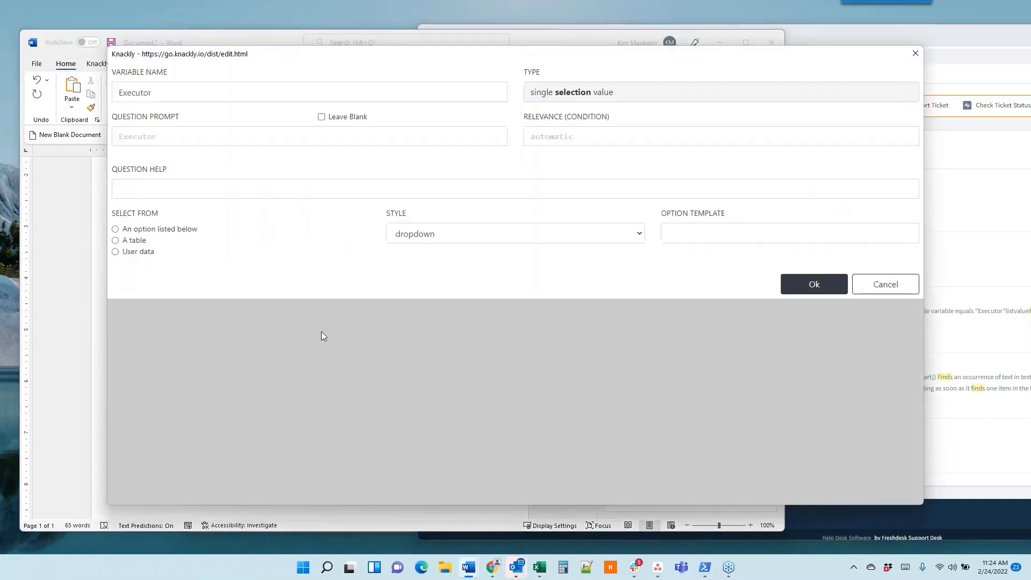
# Step: Set Executor to select from listed options, enter Yes and No as its options, and save the variable
pyautogui.click(115, 229)
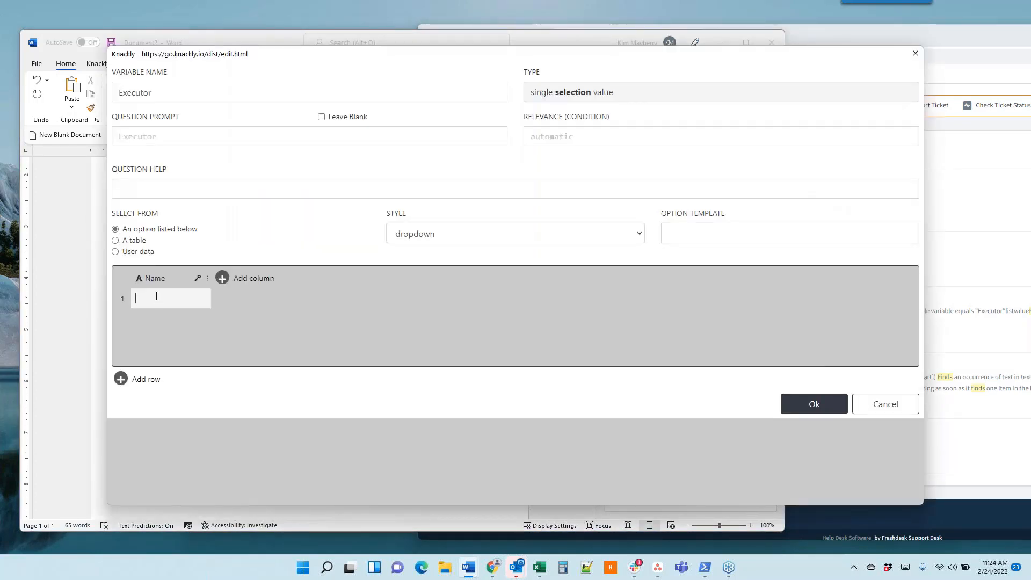
pyautogui.write('Yes')
pyautogui.press('Return')
pyautogui.write('No')
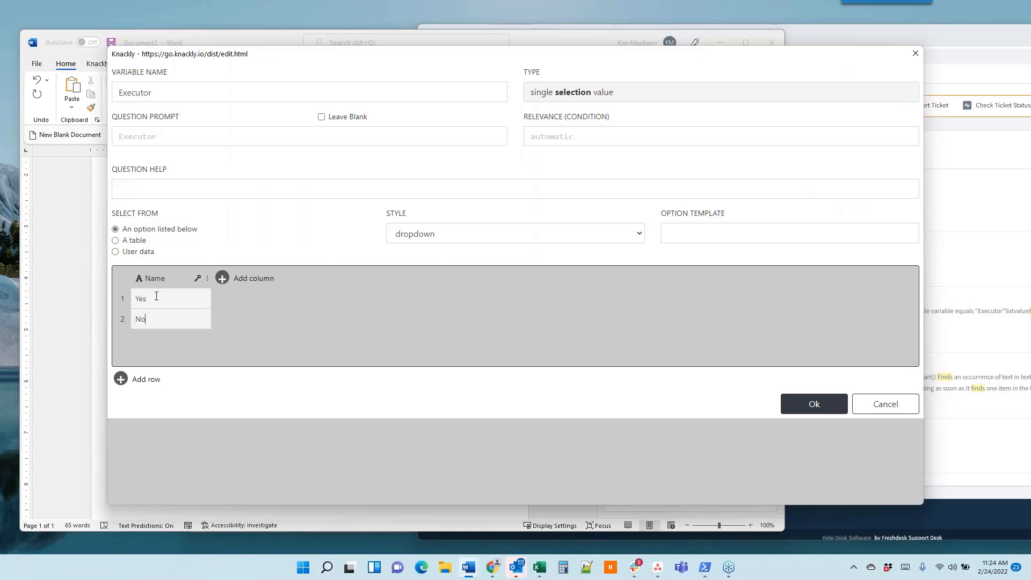
pyautogui.click(836, 407)
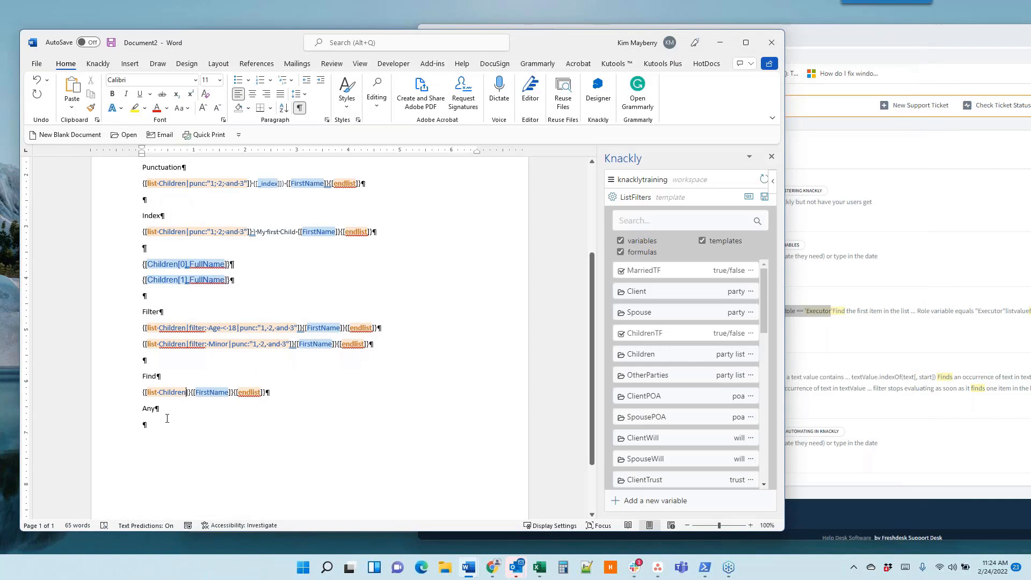
# Step: Try adding the filter |find: (Executor == "Yes") to the Find section's Children list field and publishing the template
pyautogui.click(145, 424)
pyautogui.click(187, 392)
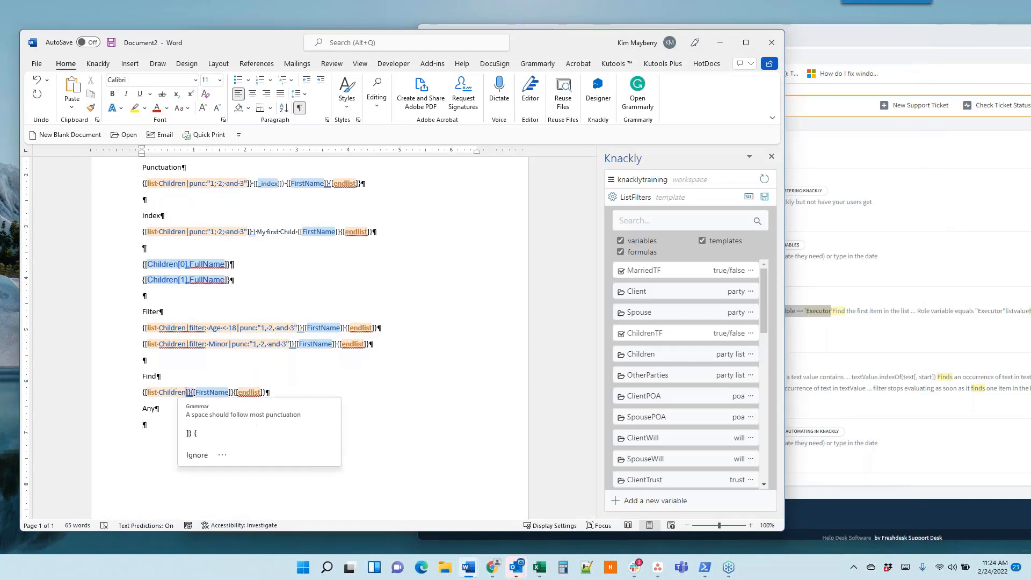
pyautogui.write('|find')
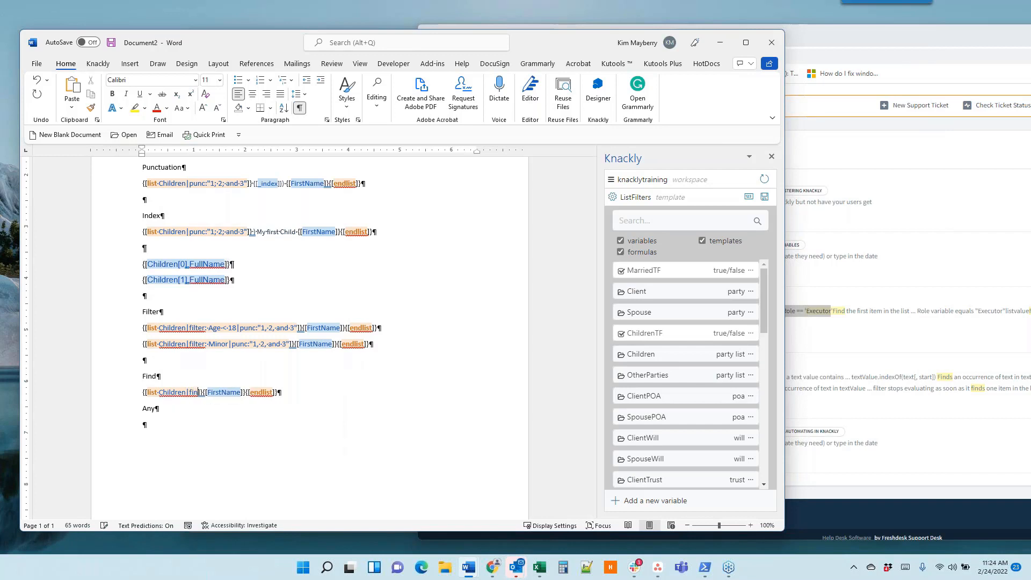
pyautogui.write(': Exe')
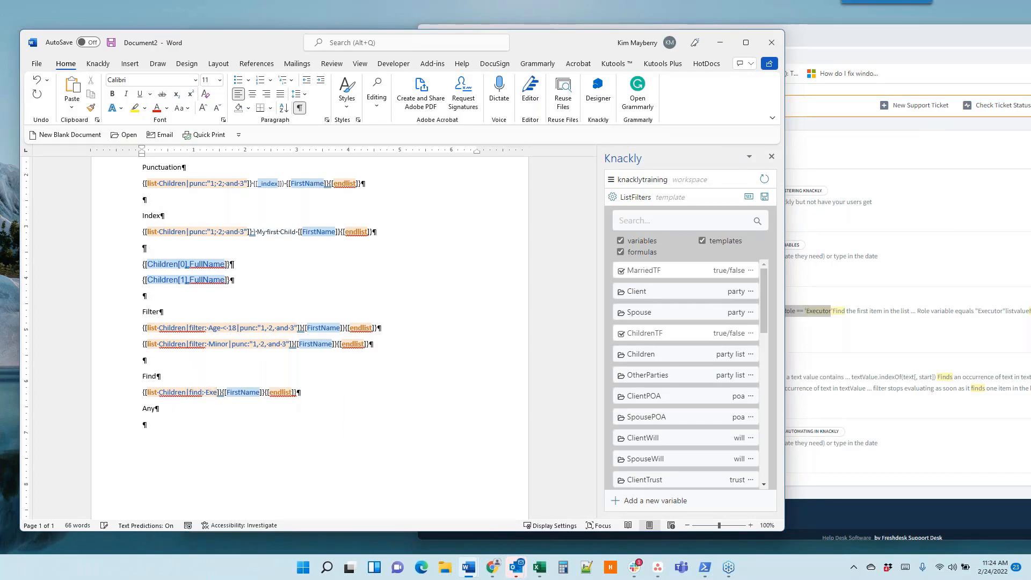
pyautogui.write('cutor')
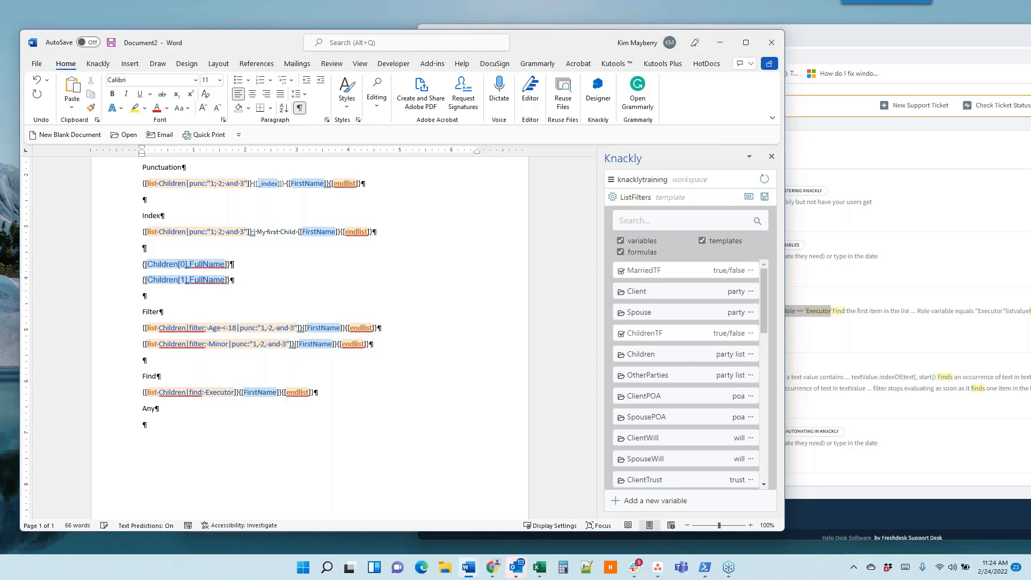
pyautogui.write(' == "')
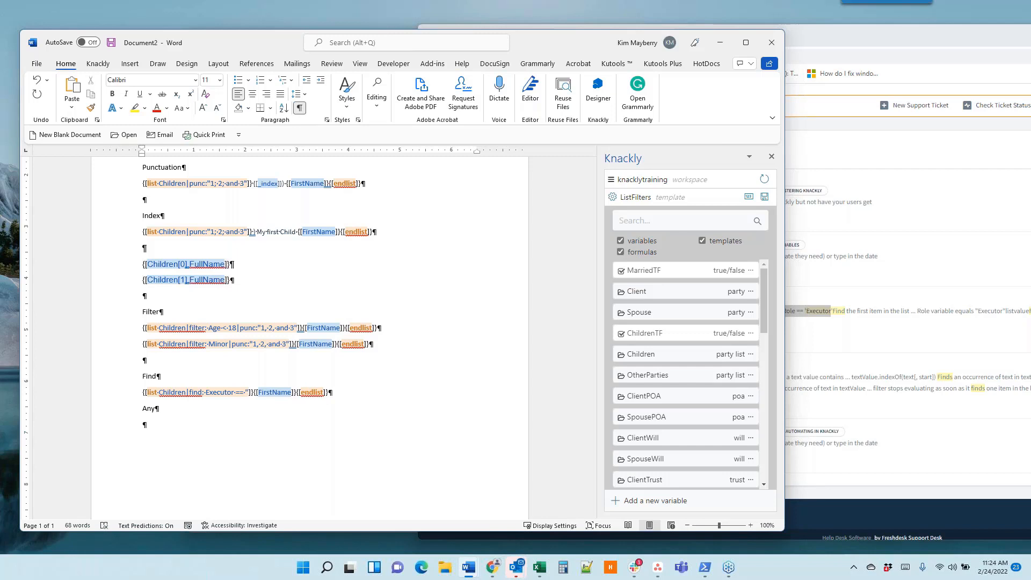
pyautogui.write('Yes')
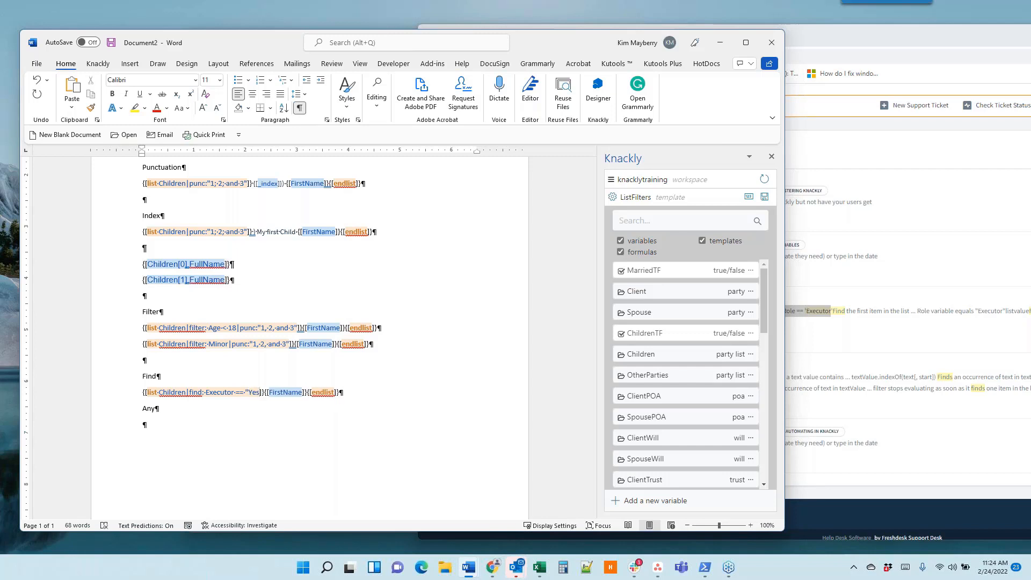
pyautogui.write('")')
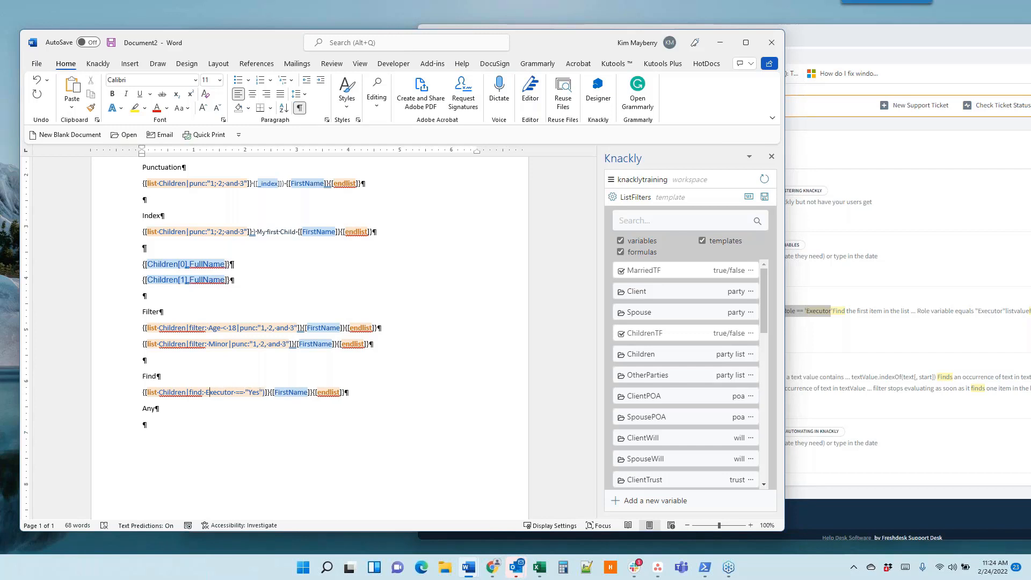
pyautogui.write('(')
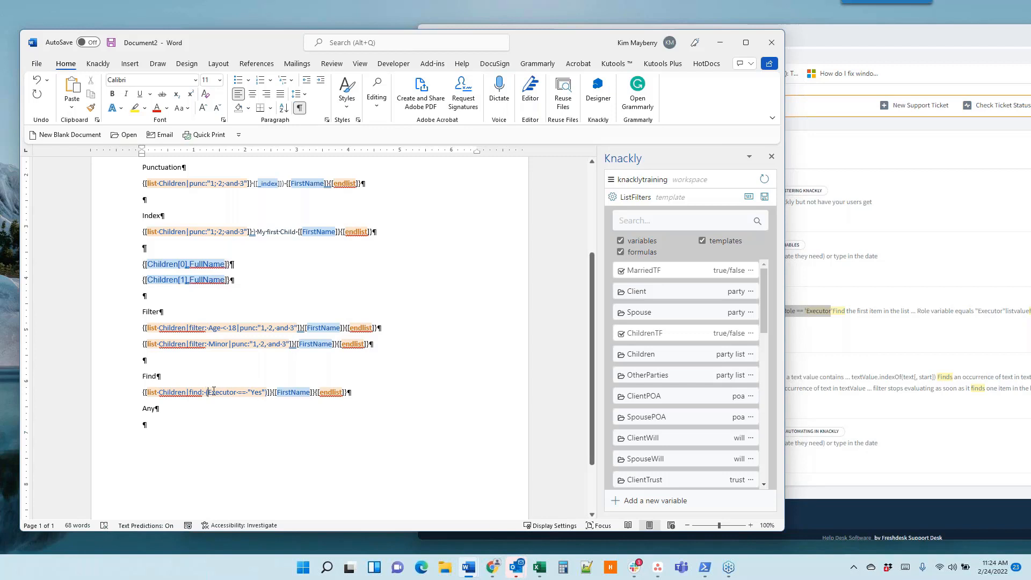
pyautogui.click(764, 197)
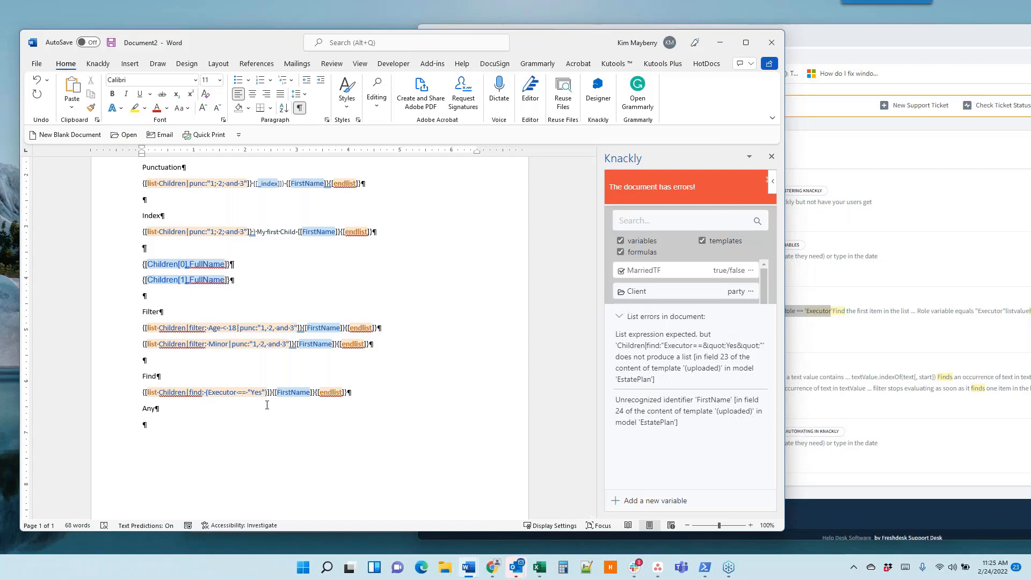
# Step: Remove the find filter with the Executor condition from the Find section's list field and dismiss the document error message
pyautogui.click(251, 392)
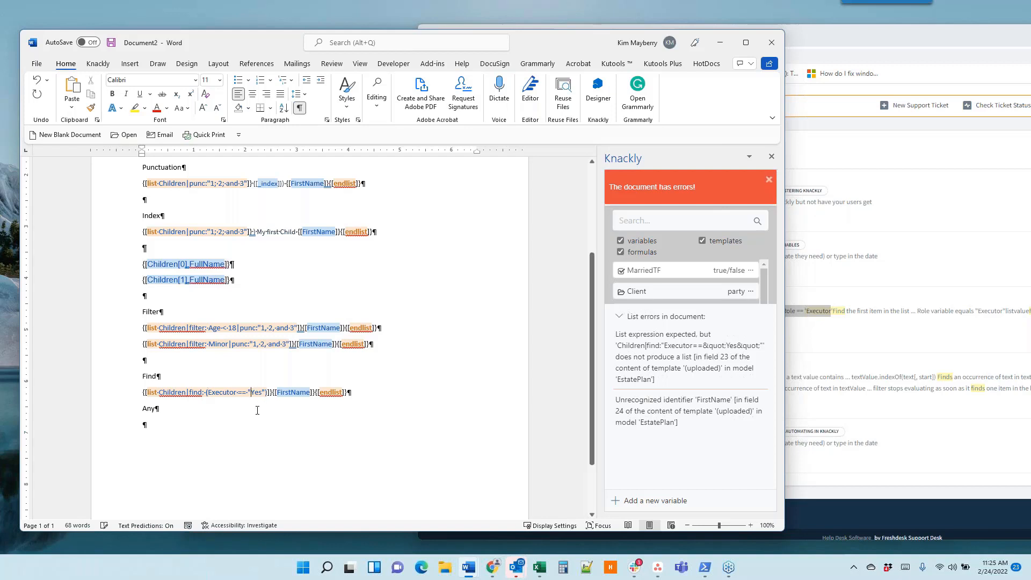
pyautogui.moveTo(263, 392); pyautogui.dragTo(224, 395)
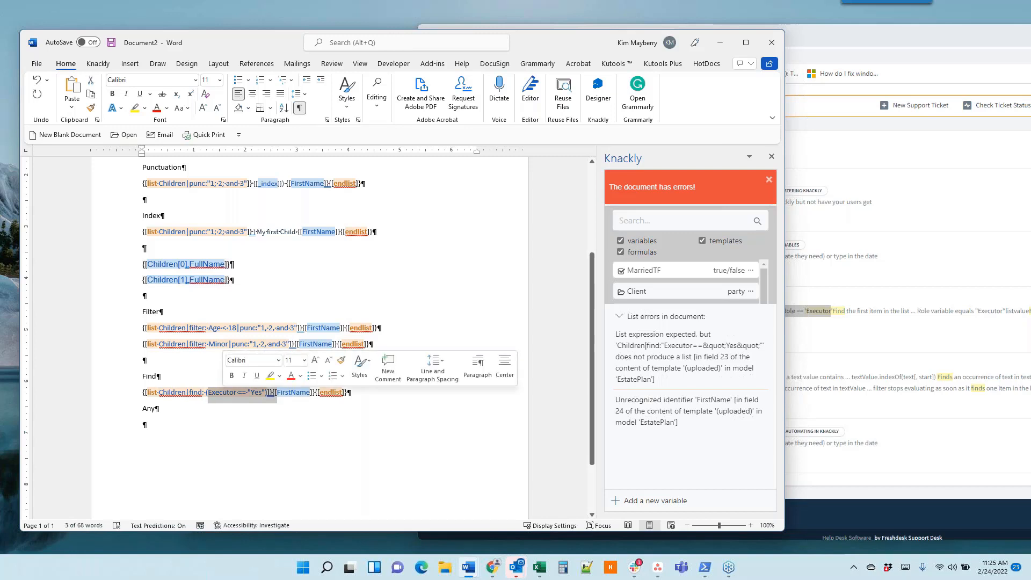
pyautogui.click(213, 393)
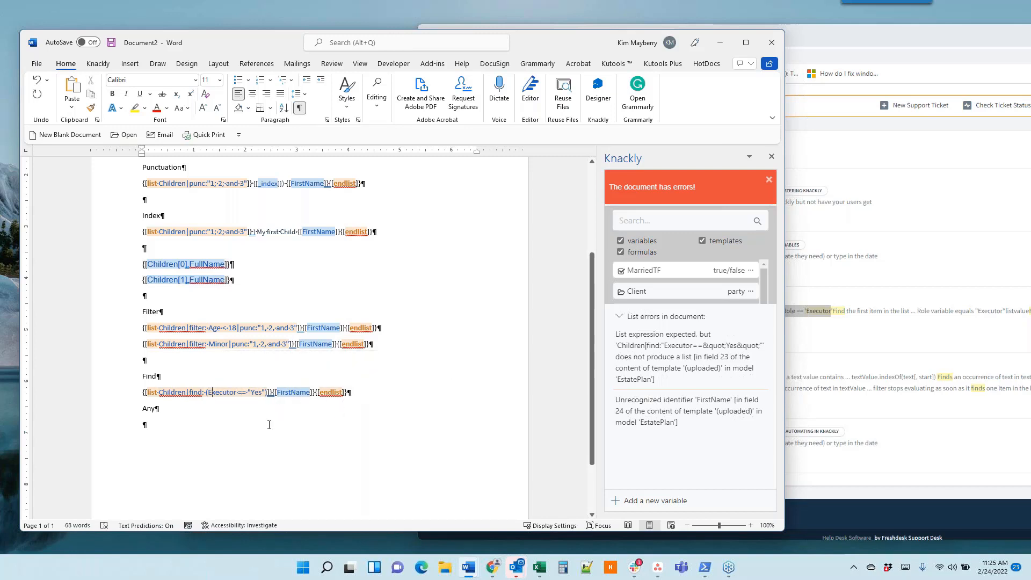
pyautogui.click(144, 425)
pyautogui.click(265, 392)
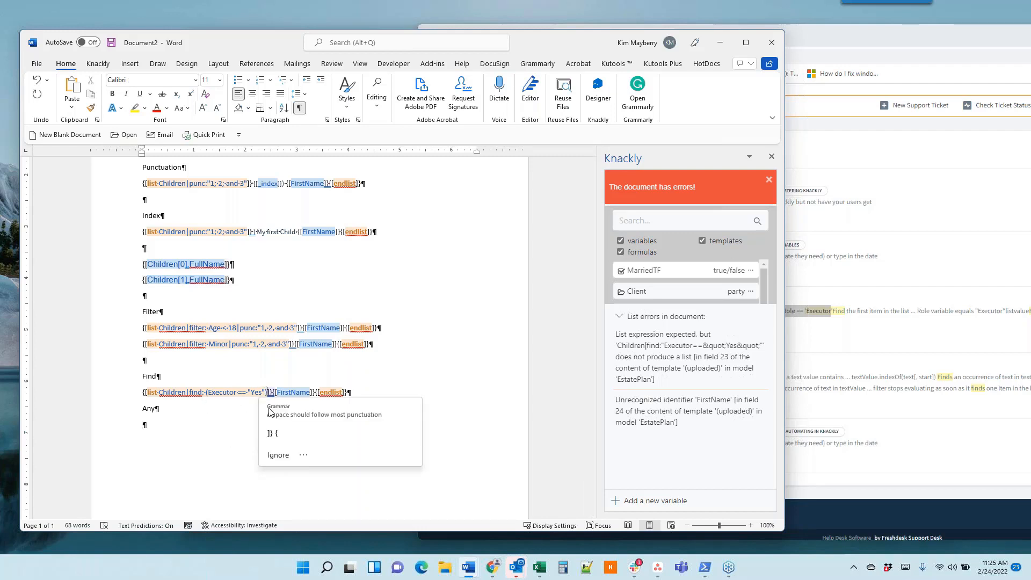
pyautogui.moveTo(265, 392); pyautogui.dragTo(186, 392)
pyautogui.press('Delete')
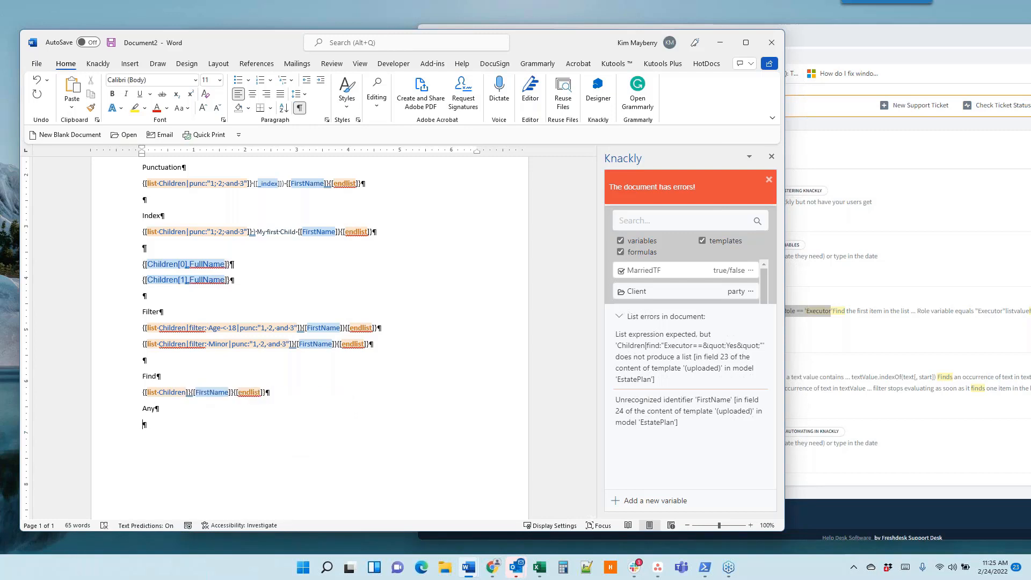
pyautogui.click(768, 178)
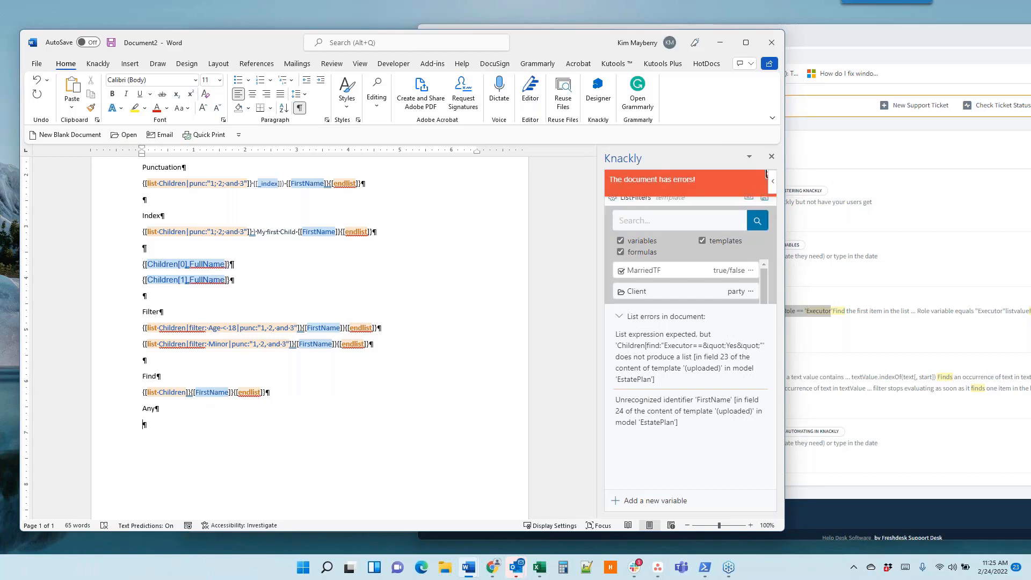
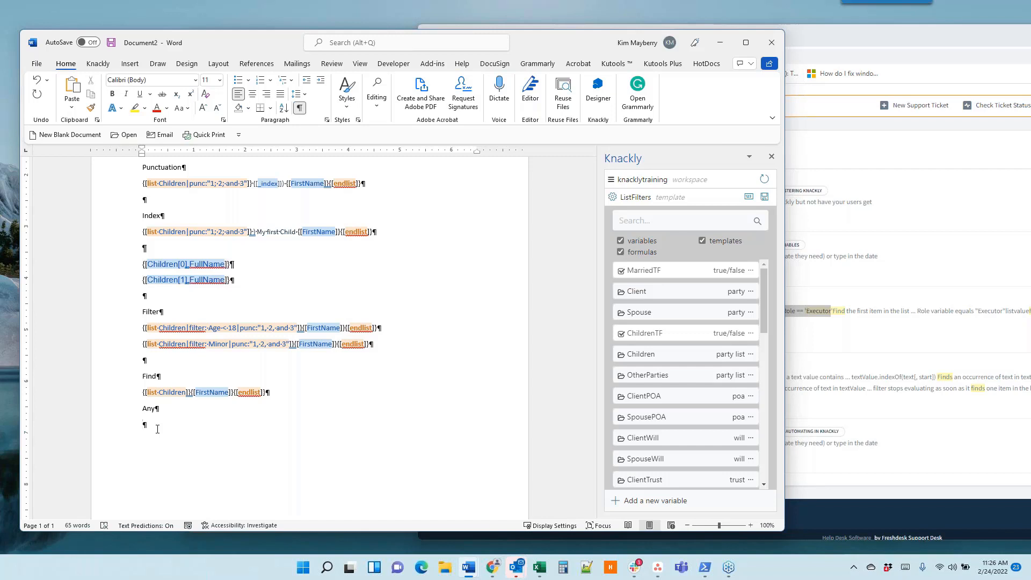
# Step: Under the Any heading, write the condition {[if Children|any: Minor]} and begin the following line with "I have"
pyautogui.write('{[if Children|any: Minor')
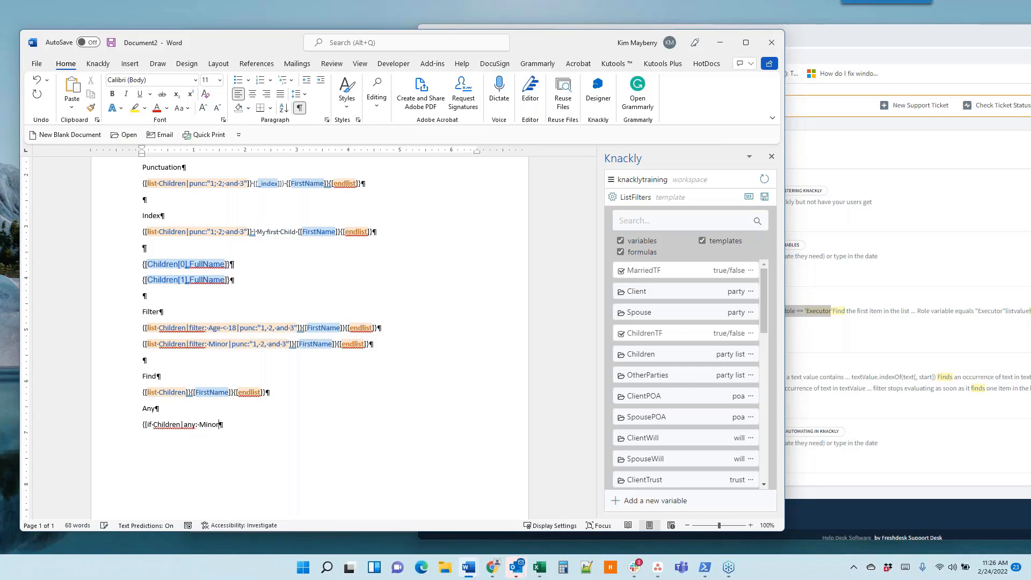
pyautogui.write(']}')
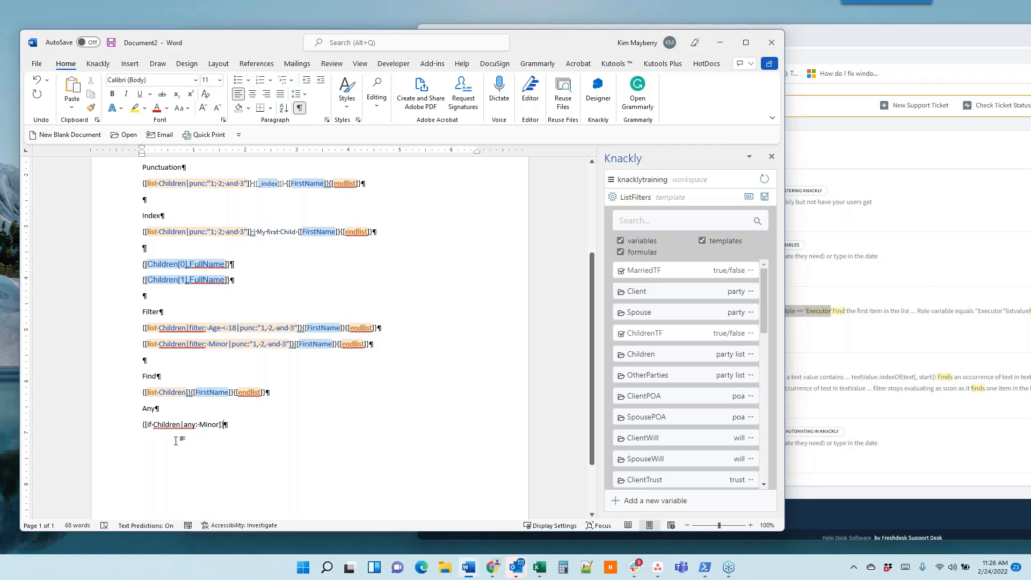
pyautogui.click(177, 425)
pyautogui.click(248, 423)
pyautogui.press('Return')
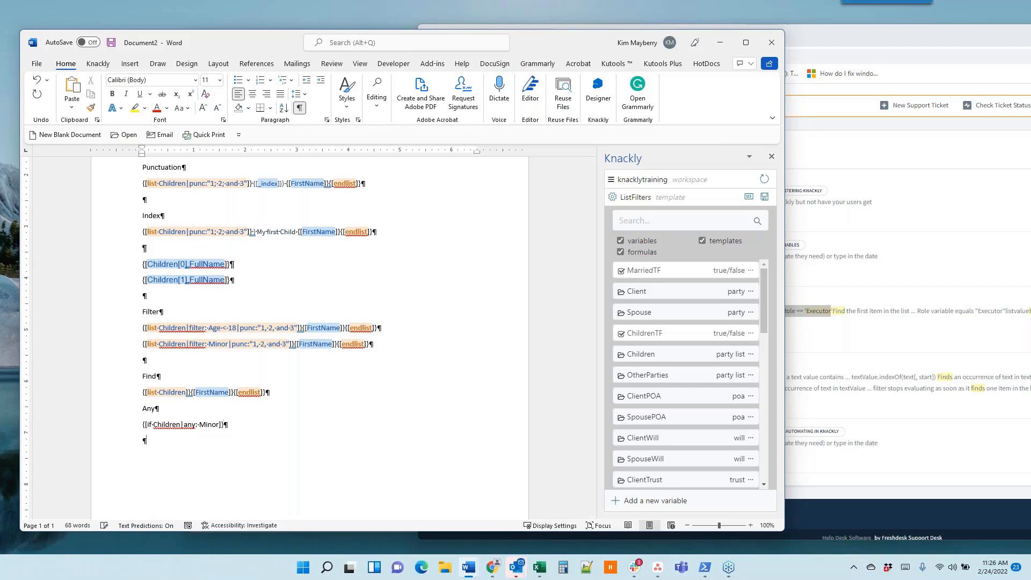
pyautogui.write('I have')
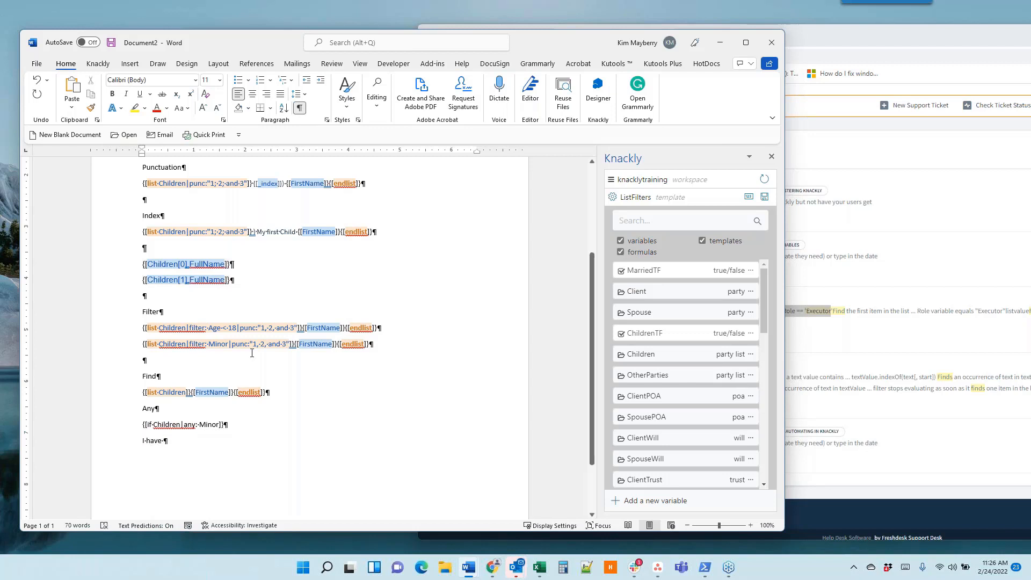
# Step: Copy the Filter section's list line that filters Children by Minor and paste it after "I have" in the Any section
pyautogui.moveTo(339, 183); pyautogui.dragTo(208, 183)
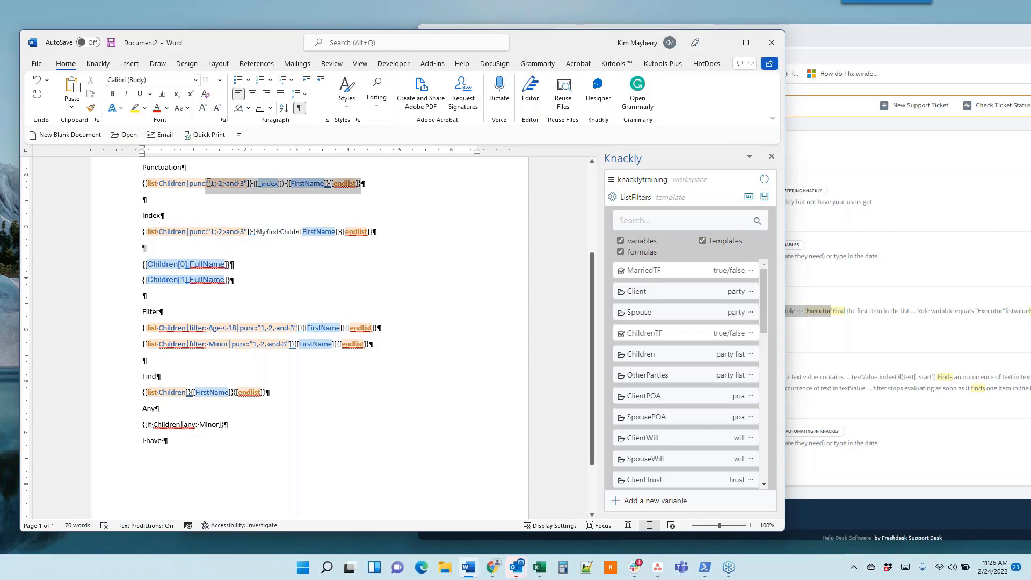
pyautogui.click(230, 215)
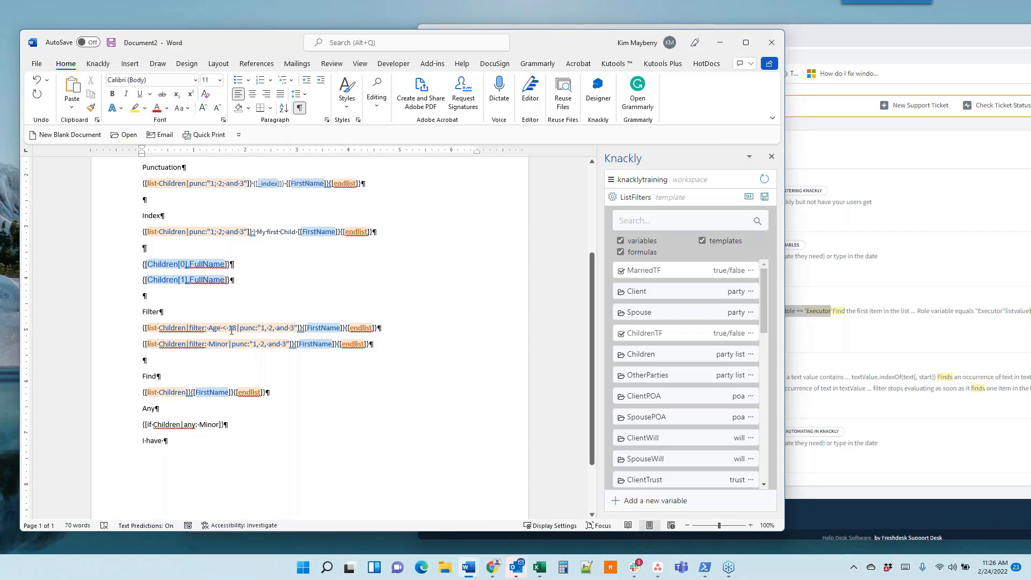
pyautogui.moveTo(373, 344); pyautogui.dragTo(142, 346)
pyautogui.hotkey('ctrl', 'c')
pyautogui.click(189, 442)
pyautogui.hotkey('ctrl', 'v')
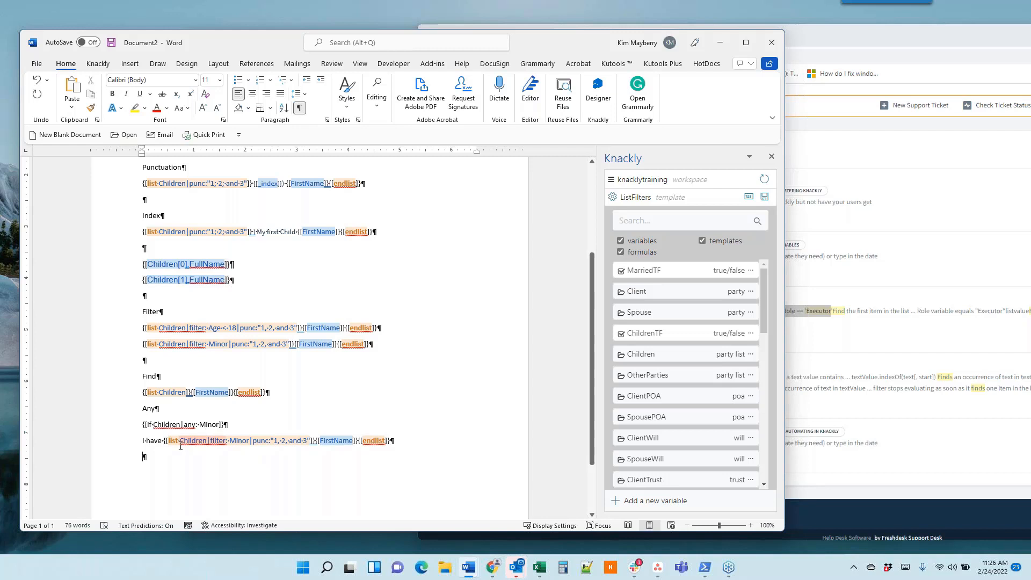
# Step: Insert "these minor children, " between "I have" and the pasted Children list field
pyautogui.click(164, 441)
pyautogui.write('thes')
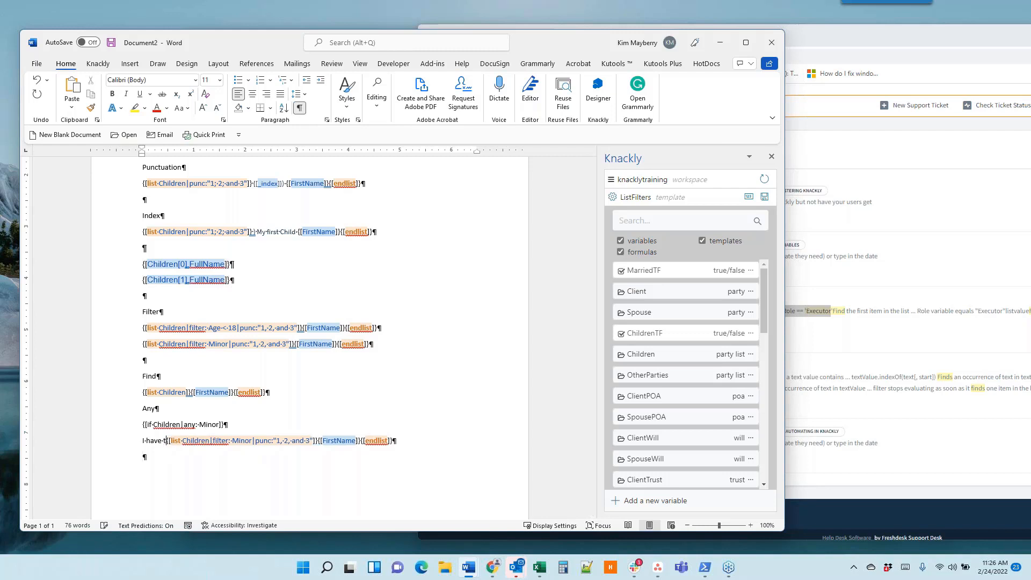
pyautogui.write('e ')
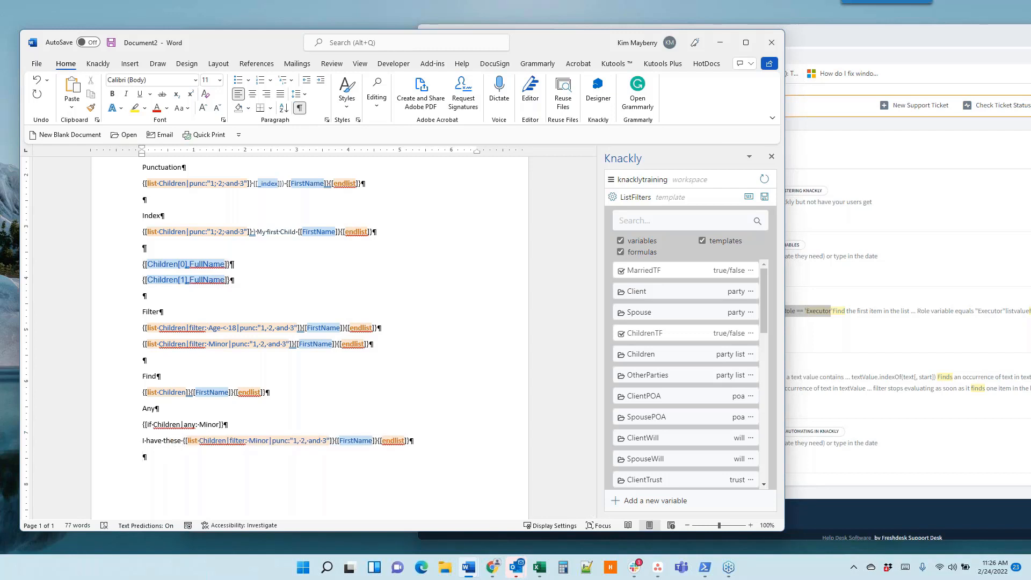
pyautogui.write('minor ')
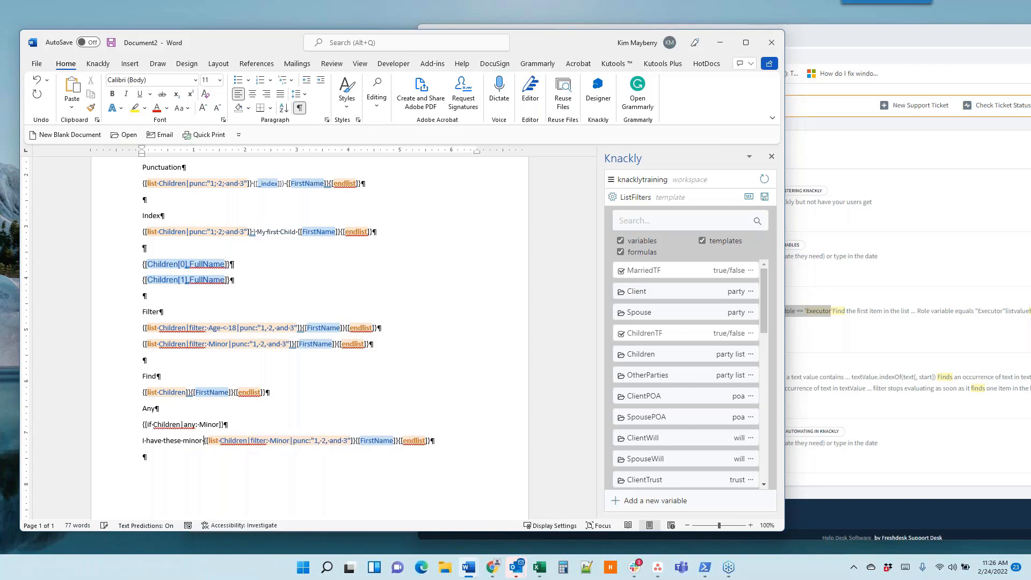
pyautogui.write('children')
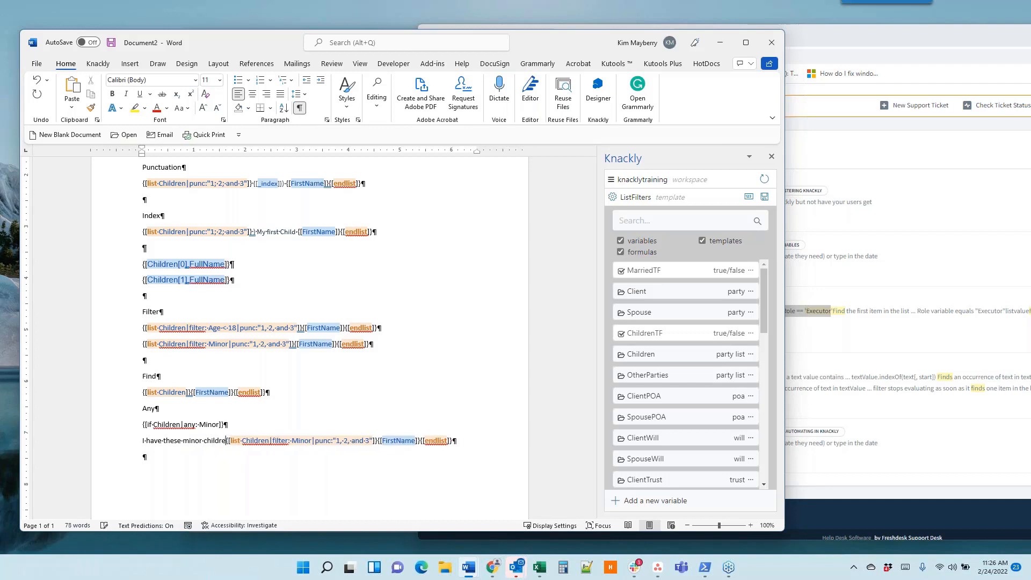
pyautogui.write(',m')
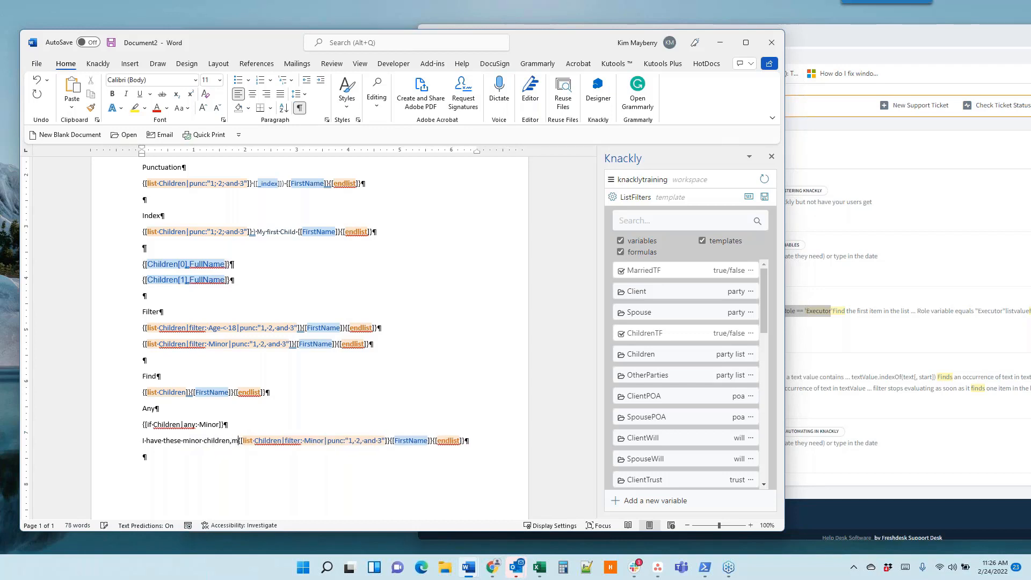
pyautogui.press('BackSpace')
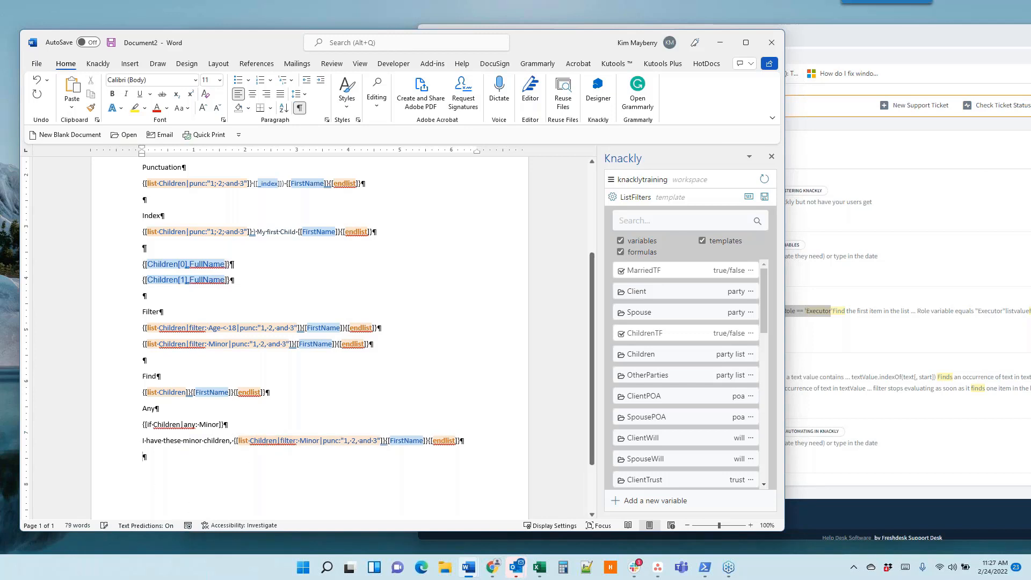
# Step: Close the Any condition with {[endif]} and add an {[else]} branch above it reading "I have no minor children"
pyautogui.write('{[e')
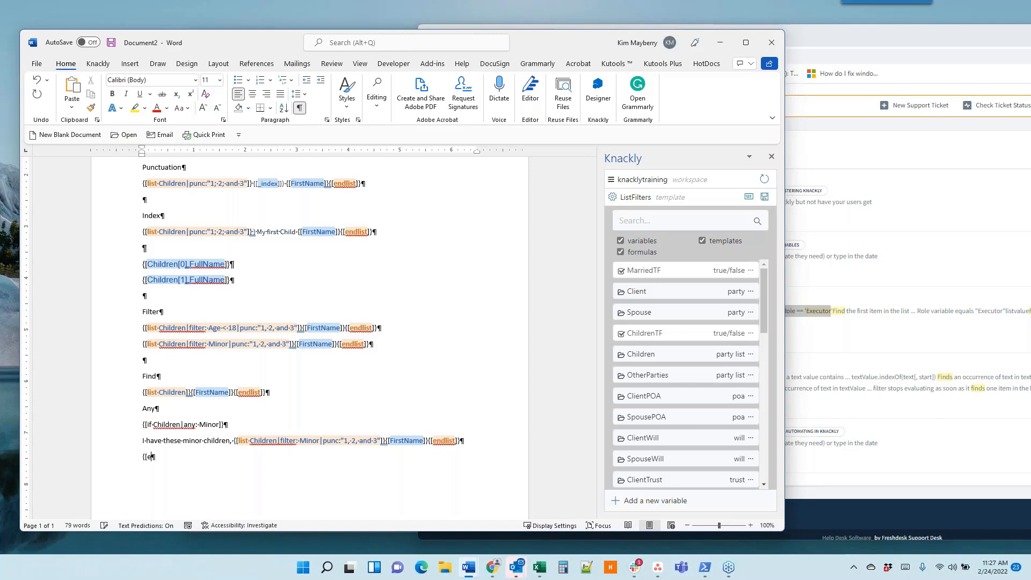
pyautogui.write('ndif]}')
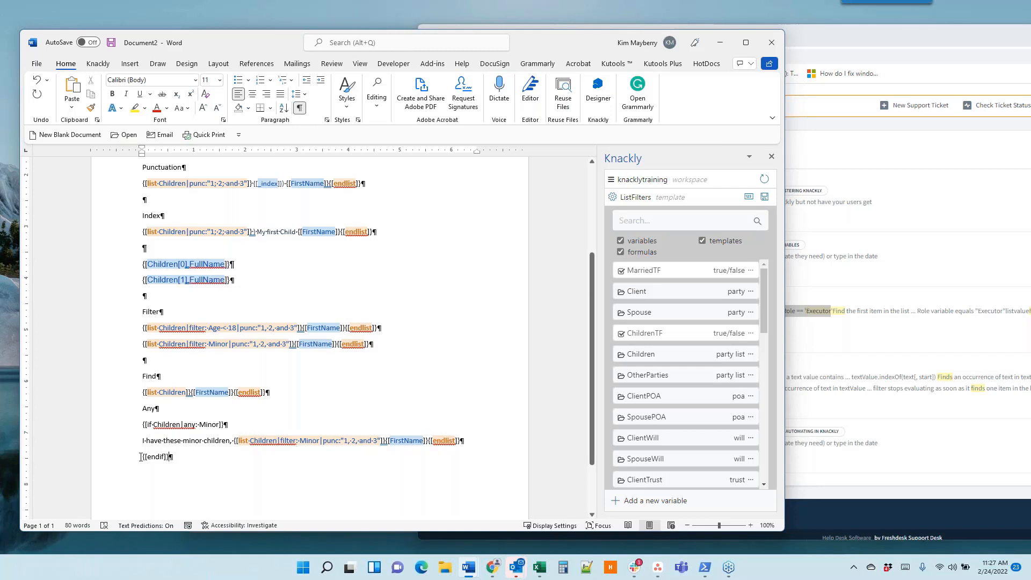
pyautogui.click(139, 496)
pyautogui.press('Return')
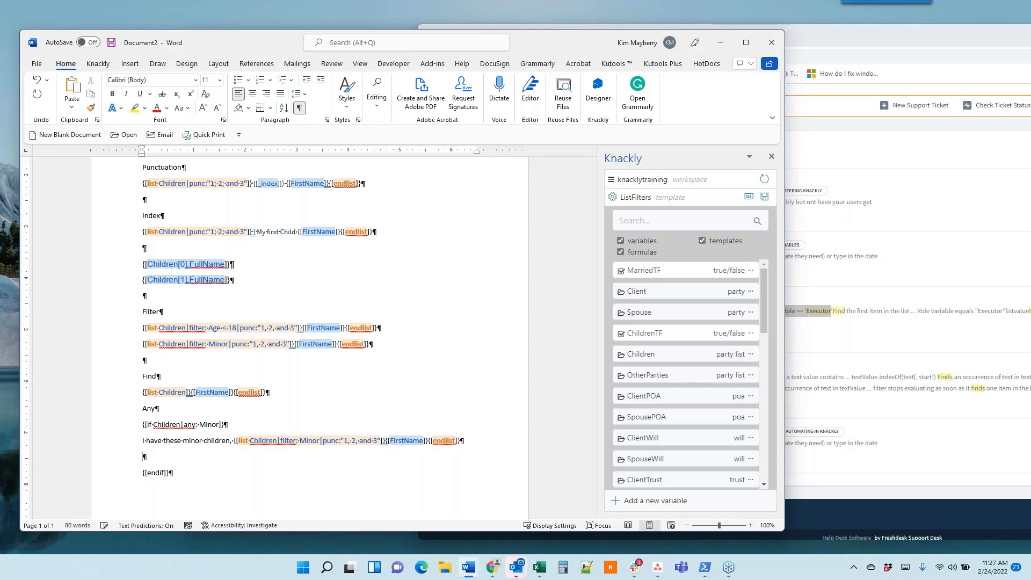
pyautogui.write('{[else]}')
pyautogui.press('Return')
pyautogui.write('I have')
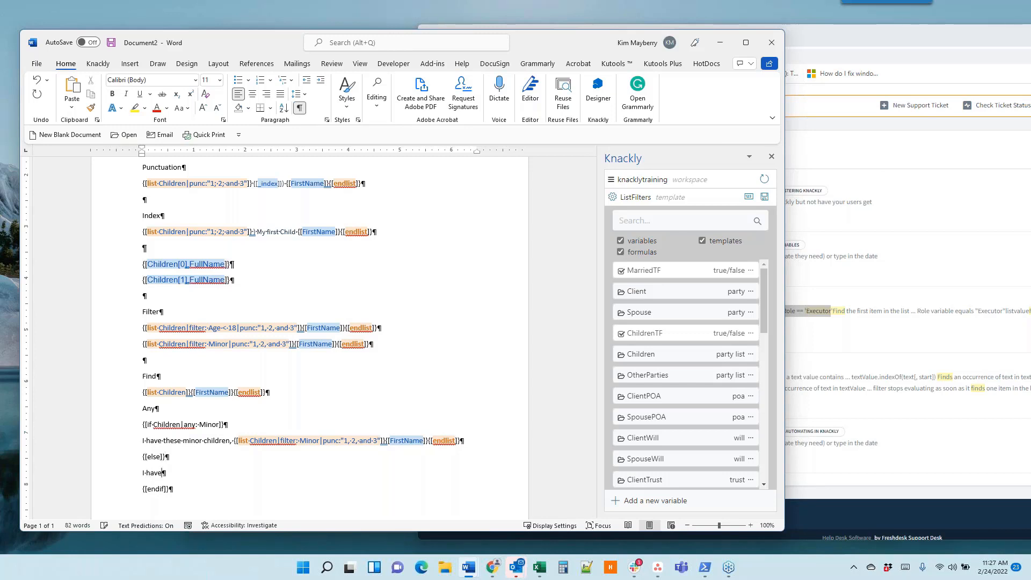
pyautogui.write(' no minor children')
# Step: Publish the ListFilters template to Knackly and look over the document's filter sections
pyautogui.click(765, 196)
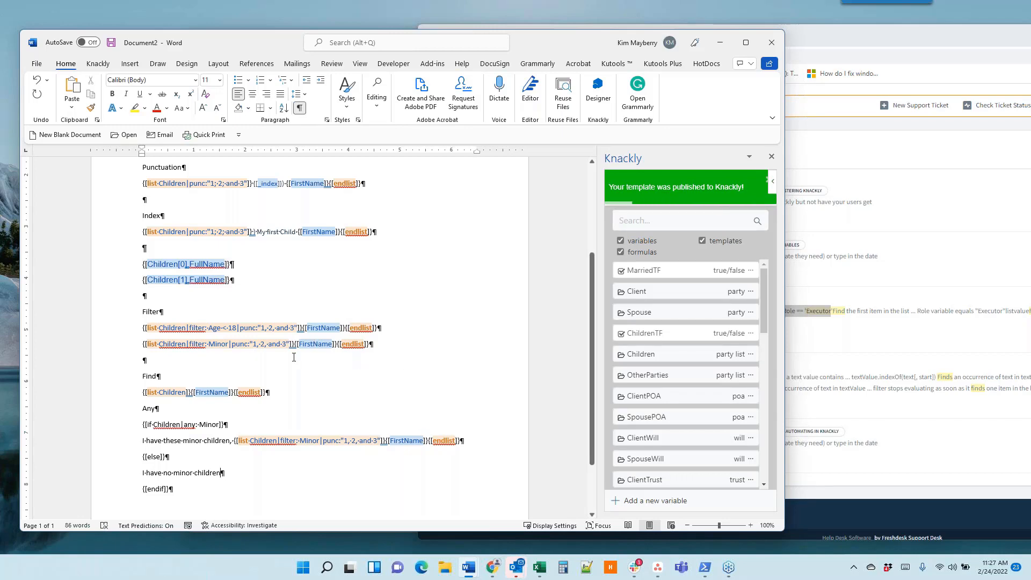
pyautogui.scroll(3, 408, 363)
pyautogui.scroll(-4, 408, 367)
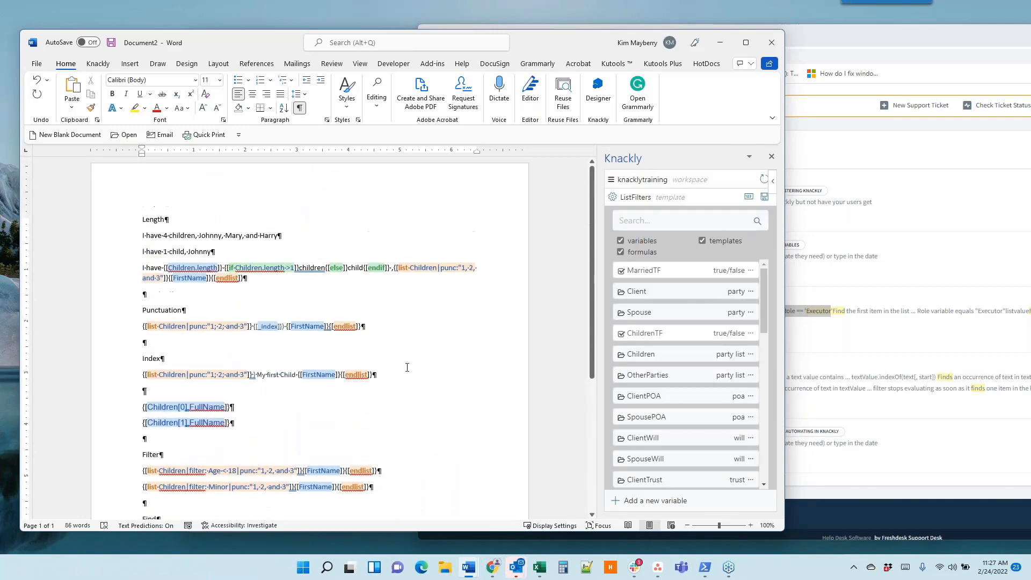
pyautogui.scroll(-1, 407, 367)
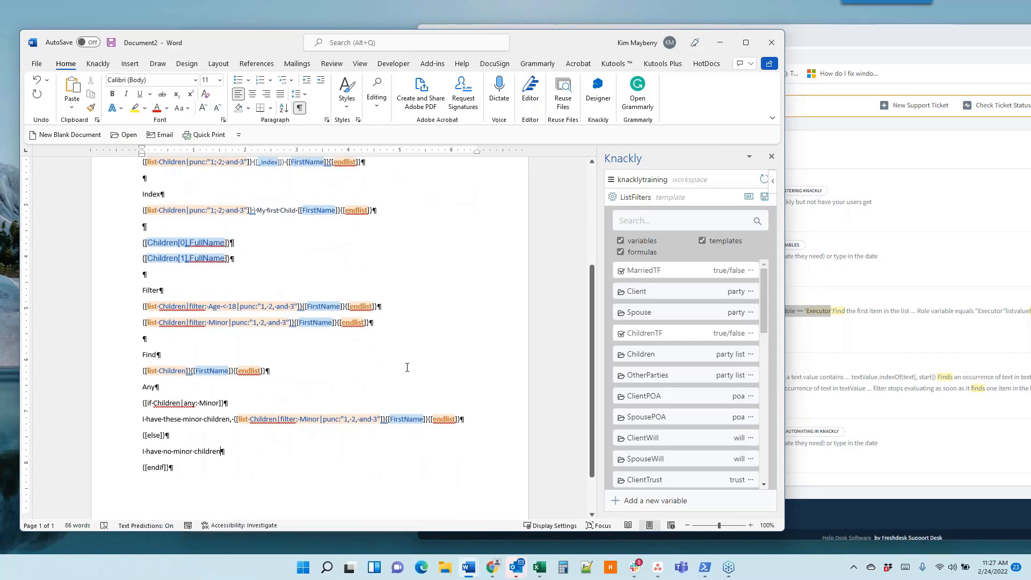